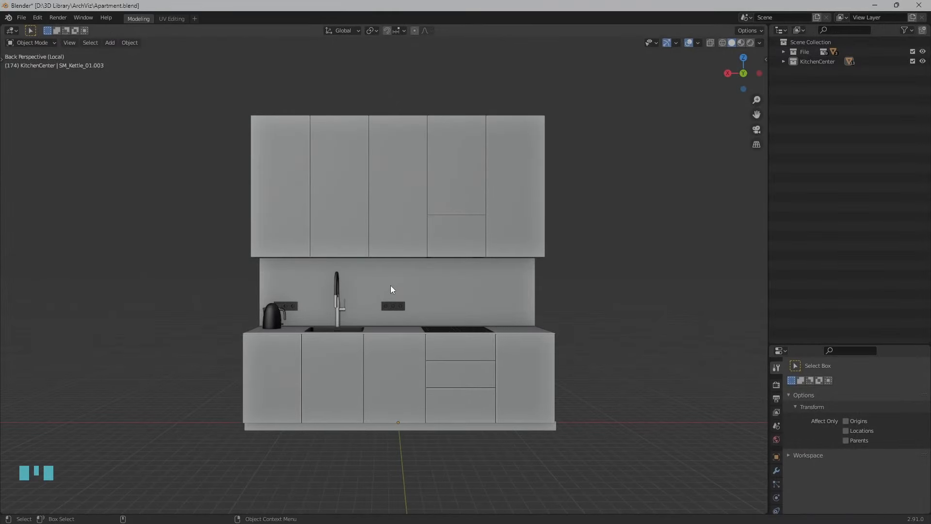
- Import the FBX model "Mythos Kitchen Tap Swivel Spout L_fbx.FBX" into the kitchen scene
{"action": "left_click", "coordinate": [22, 18]}
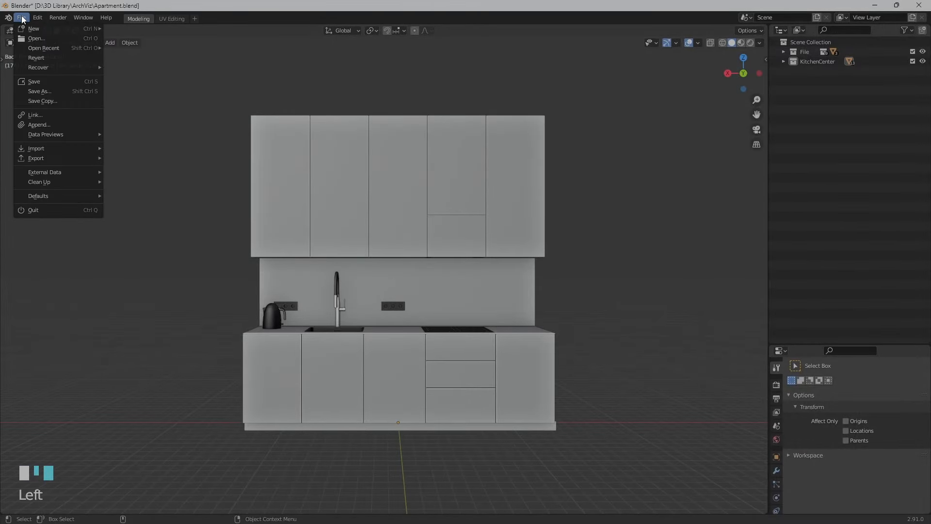
{"action": "mouse_move", "coordinate": [50, 146]}
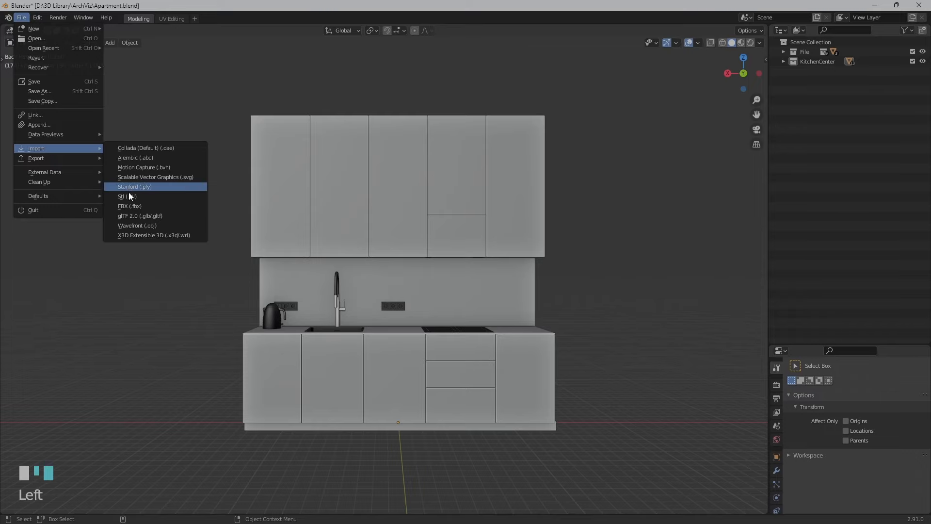
{"action": "left_click", "coordinate": [129, 206]}
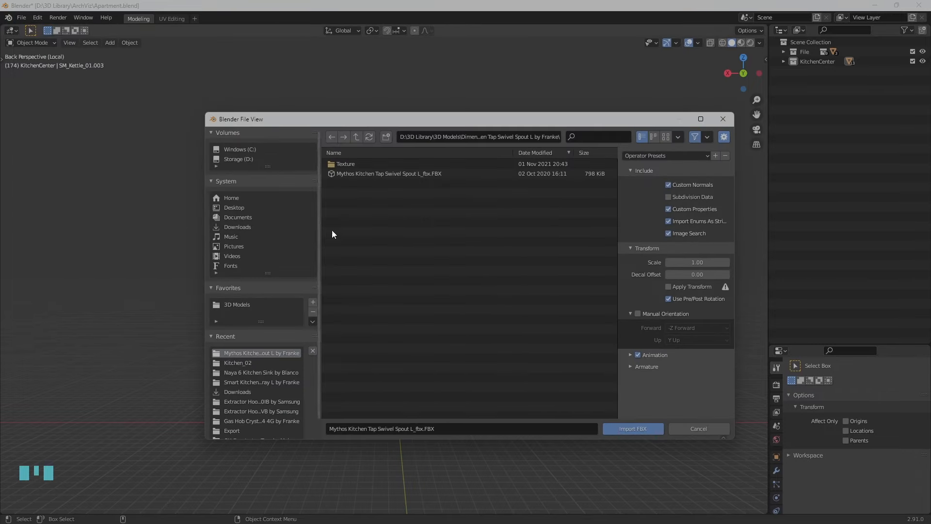
{"action": "left_click", "coordinate": [386, 173]}
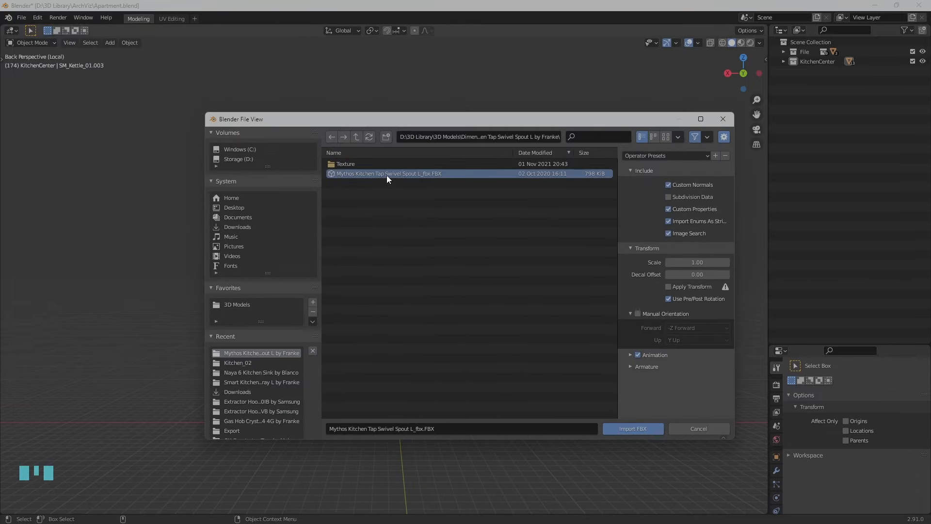
{"action": "left_click", "coordinate": [632, 429]}
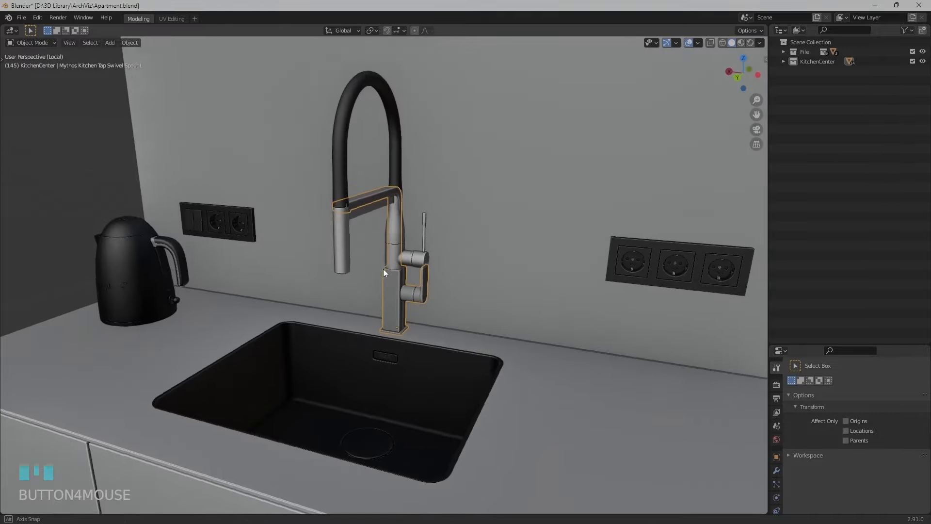
- Examine the imported tap and the existing tap at the sink, and select the gas hob
{"action": "middle_click_drag", "start_coordinate": [383, 269], "coordinate": [454, 271]}
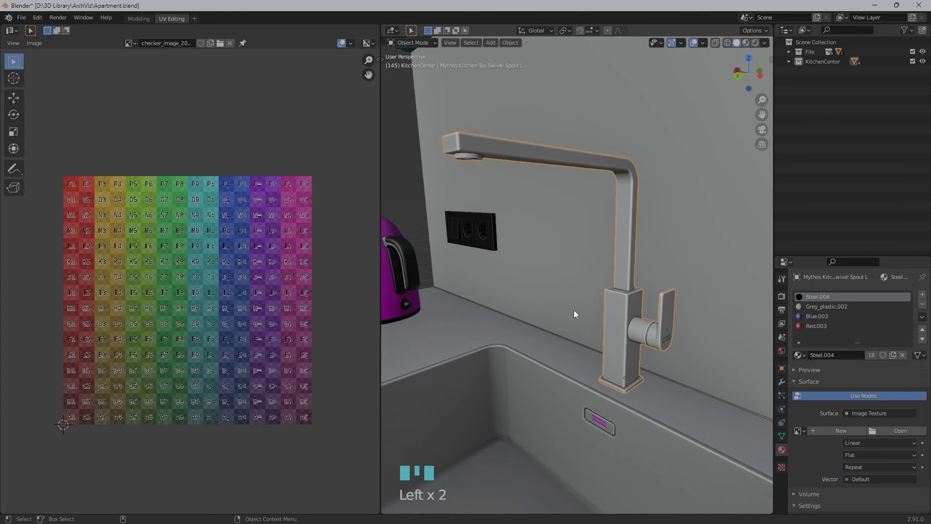
{"action": "key", "text": "Tab"}
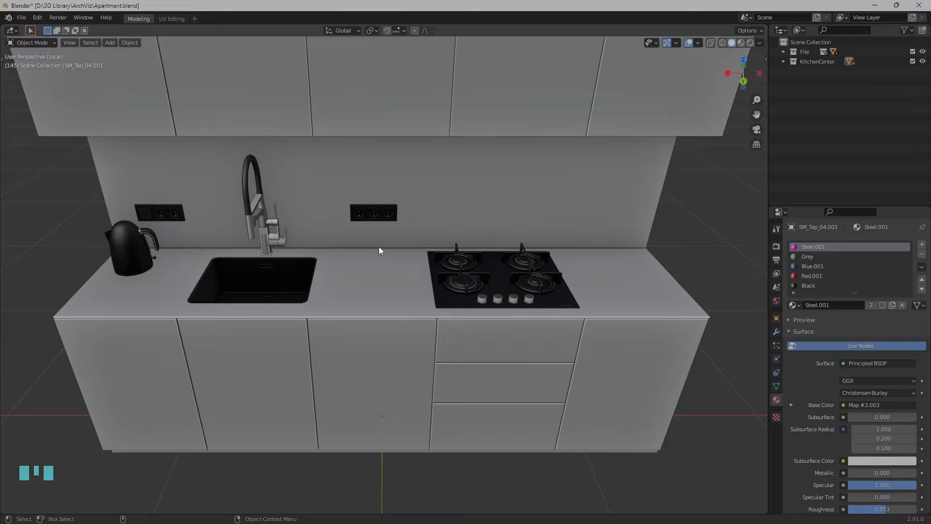
{"action": "left_click", "coordinate": [252, 226]}
{"action": "left_click", "coordinate": [258, 202]}
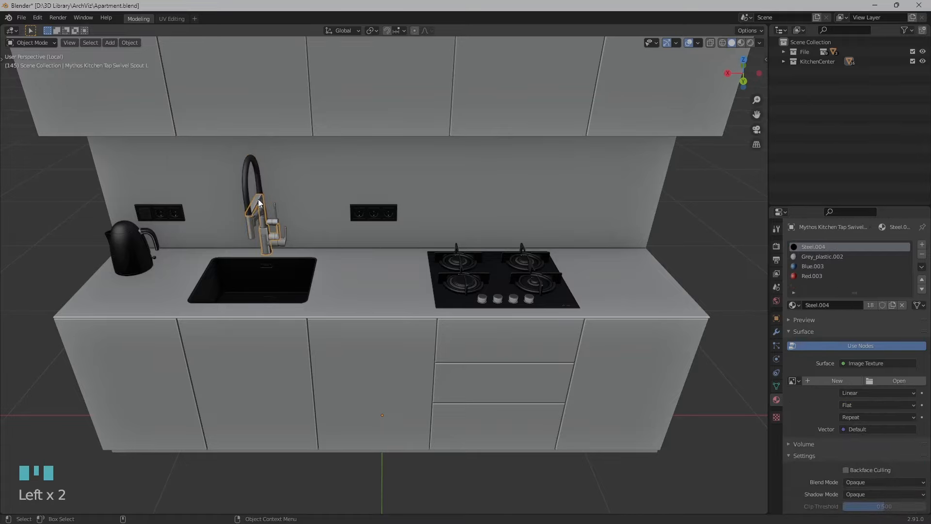
{"action": "left_click", "coordinate": [284, 240]}
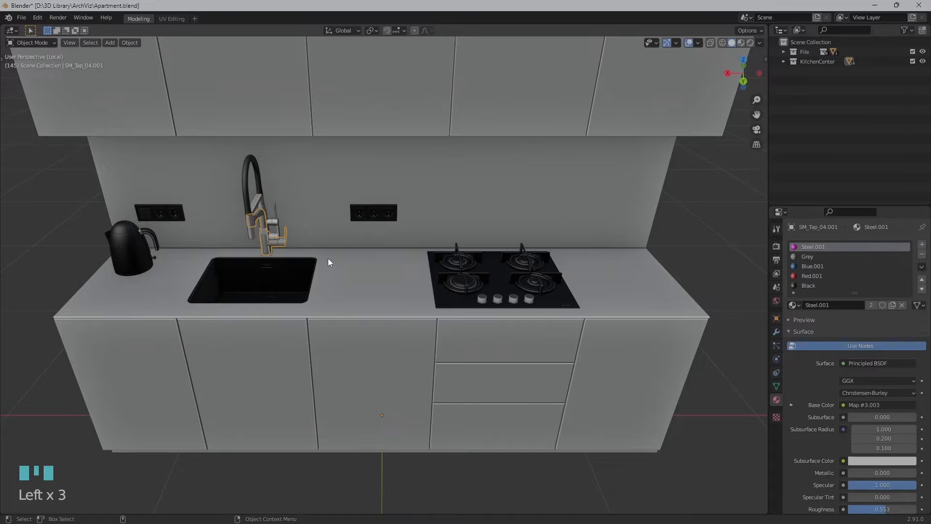
{"action": "left_click", "coordinate": [489, 280]}
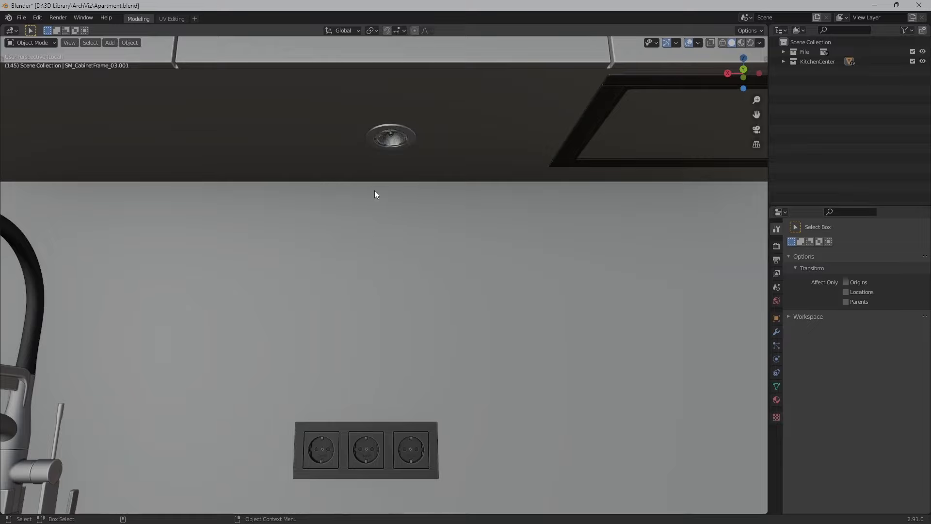
- Select the spotlight under the wall cabinets together with the cabinet frame
{"action": "left_click", "coordinate": [385, 146]}
{"action": "left_click", "coordinate": [364, 158], "text": "shift"}
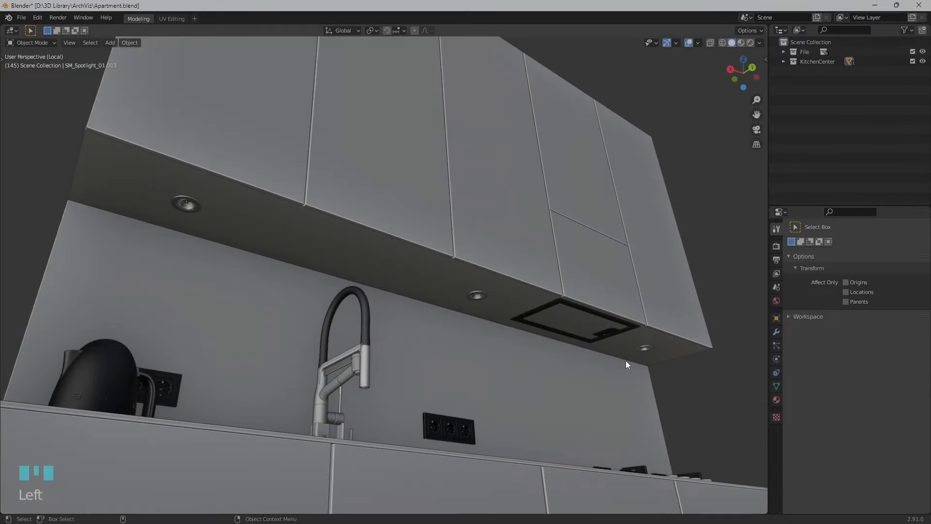
- Delete the spotlight beside the extractor hood and the middle spotlight under the wall cabinets
{"action": "left_click", "coordinate": [645, 348]}
{"action": "key", "text": "Delete"}
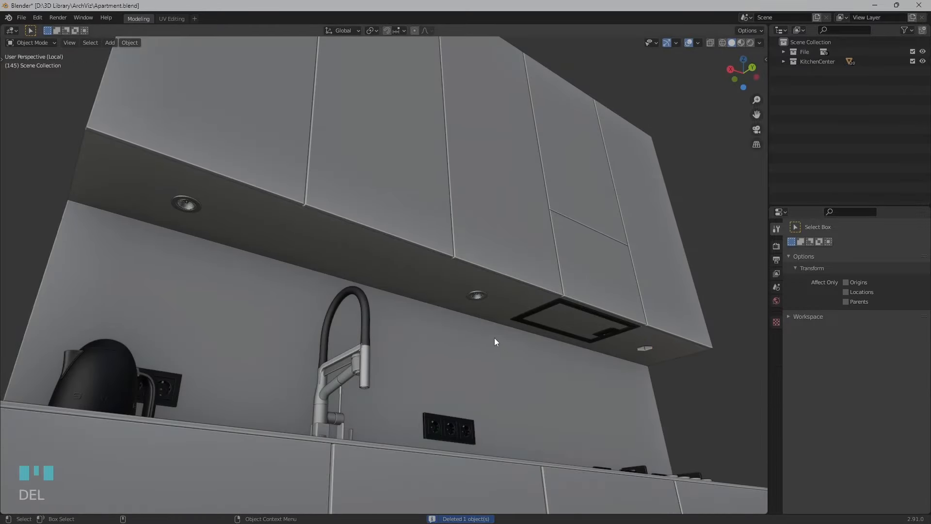
{"action": "left_click", "coordinate": [476, 299]}
{"action": "key", "text": "Delete"}
- Scale up the mesh of the remaining spotlight above the kettle in Edit Mode to nearly twice its size
{"action": "left_click", "coordinate": [182, 206]}
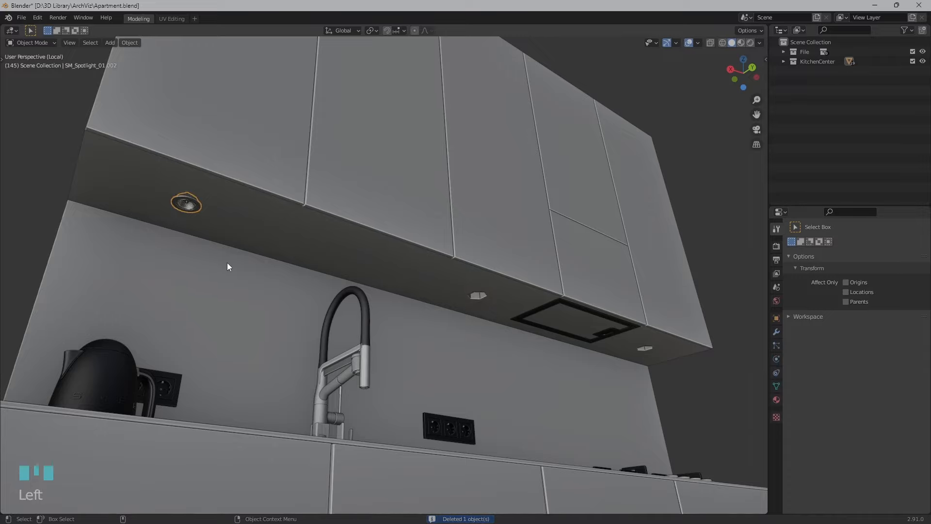
{"action": "key", "text": "a"}
{"action": "key", "text": "a"}
{"action": "key", "text": "a"}
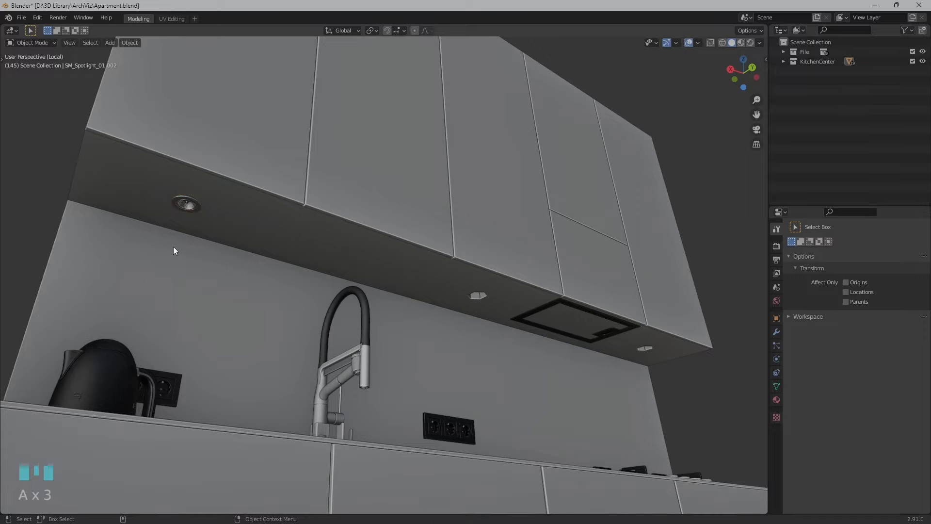
{"action": "left_click", "coordinate": [181, 207]}
{"action": "key", "text": "Tab"}
{"action": "key", "text": "s"}
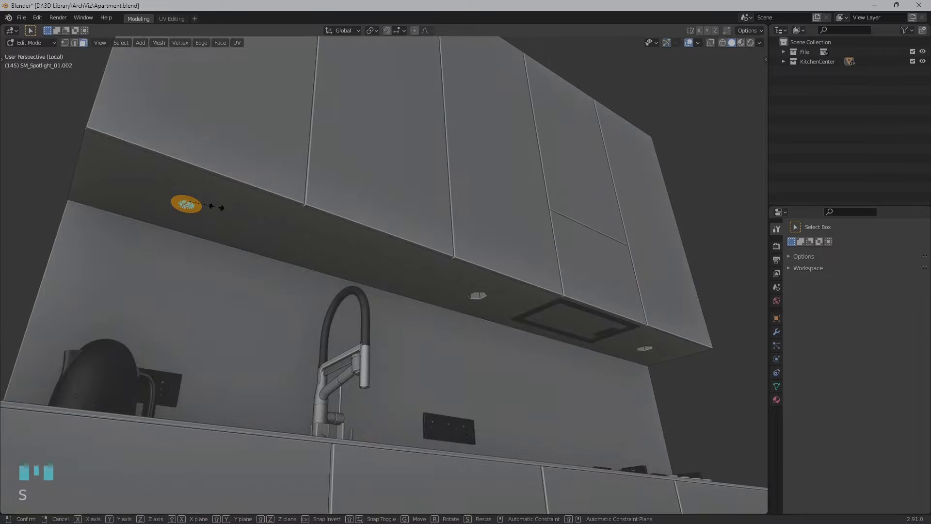
{"action": "left_click", "coordinate": [252, 212]}
{"action": "key", "text": "Tab"}
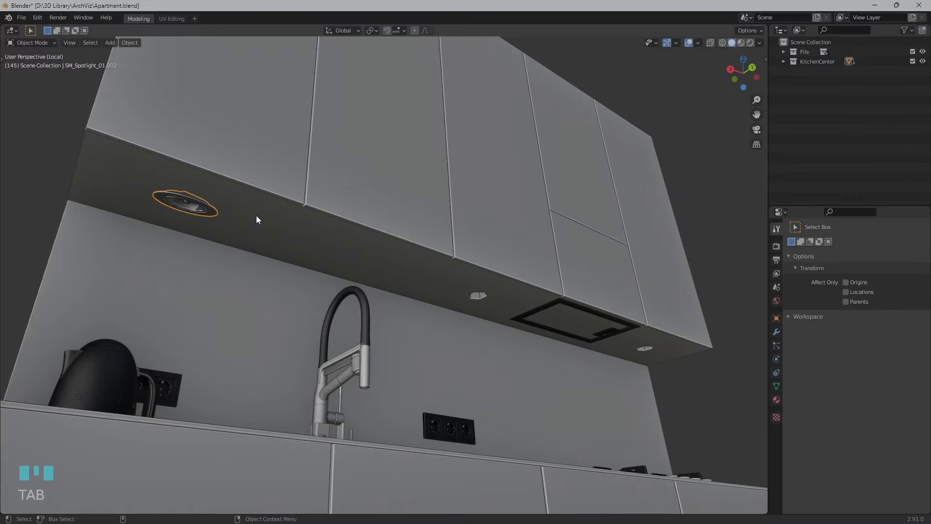
- Export the selected spotlight as FBX over spotlight_prefab.fbx in Downloads, and reimport that static mesh in Unreal Editor
{"action": "left_click", "coordinate": [21, 18]}
{"action": "mouse_move", "coordinate": [54, 157]}
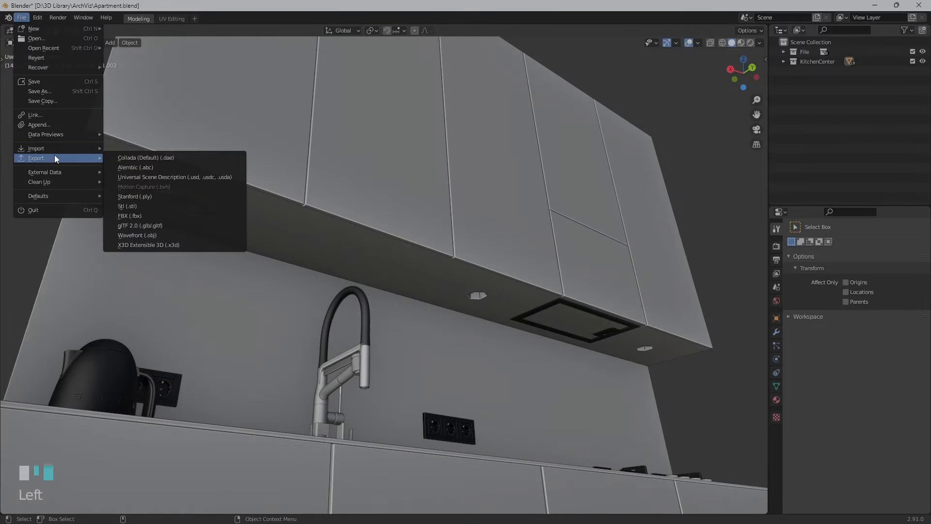
{"action": "left_click", "coordinate": [133, 216]}
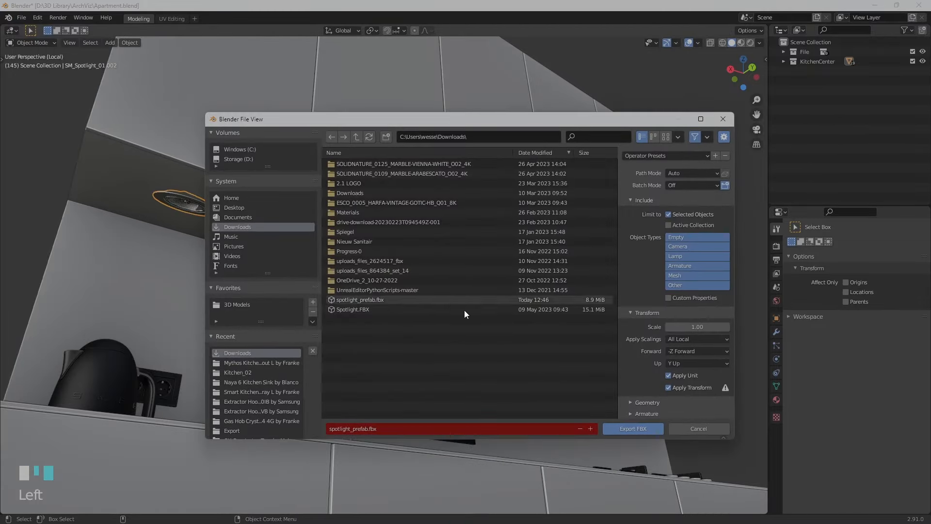
{"action": "left_click", "coordinate": [624, 429]}
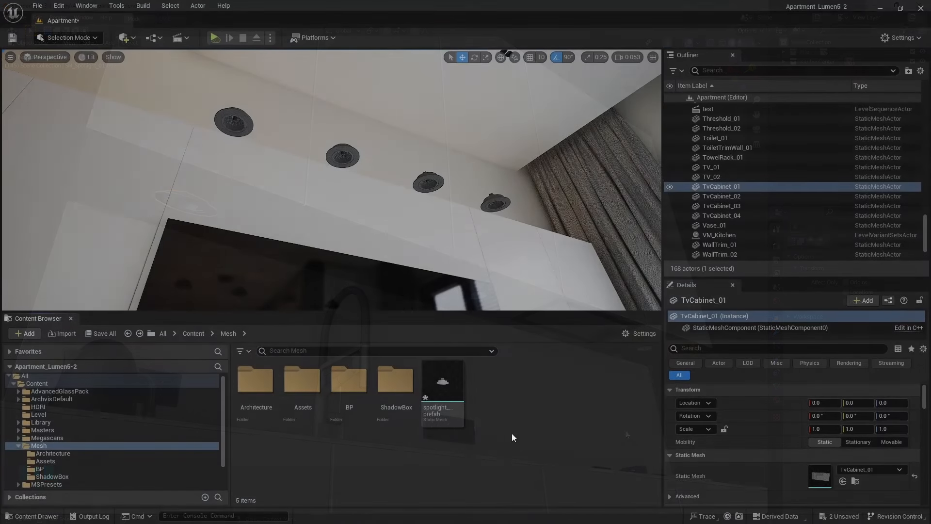
{"action": "right_click", "coordinate": [458, 407]}
{"action": "left_click", "coordinate": [504, 157]}
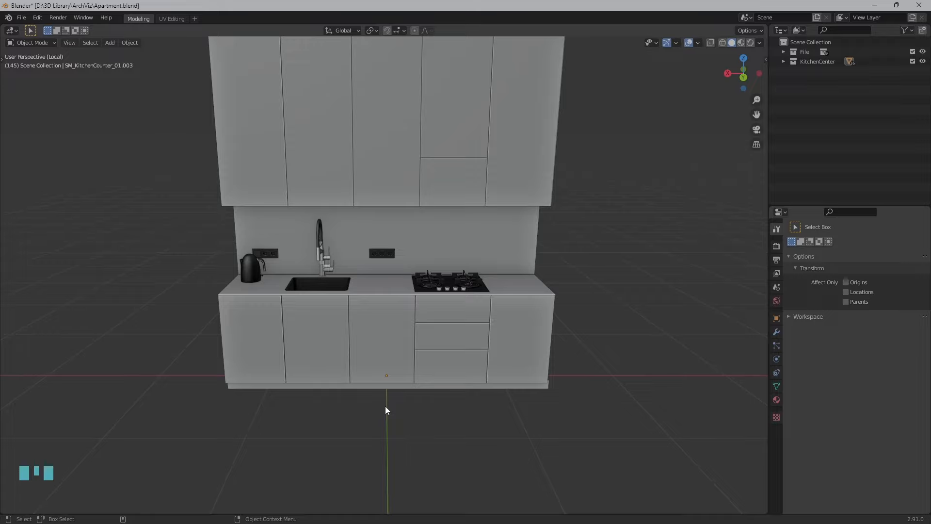
- In Blender, create a new material on the kitchen counter and assign it to the selected worktop faces
{"action": "left_click", "coordinate": [369, 289]}
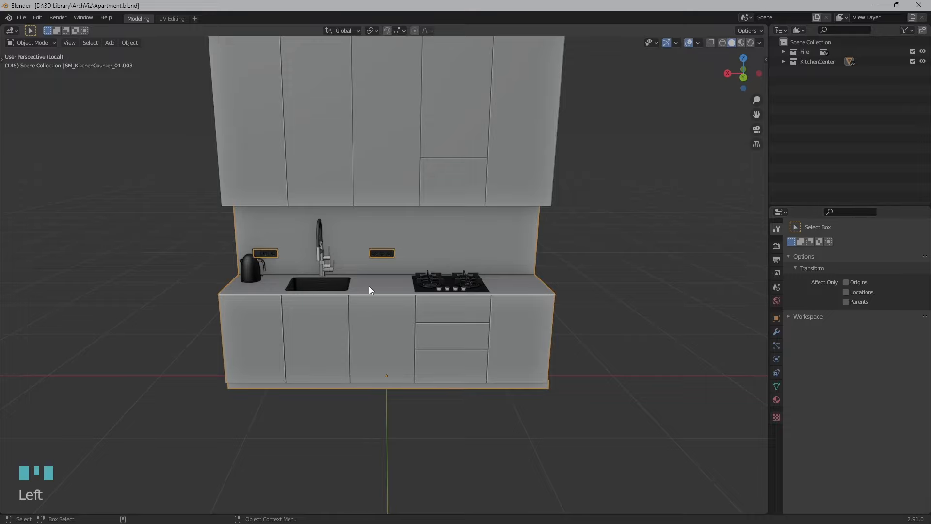
{"action": "key", "text": "Tab"}
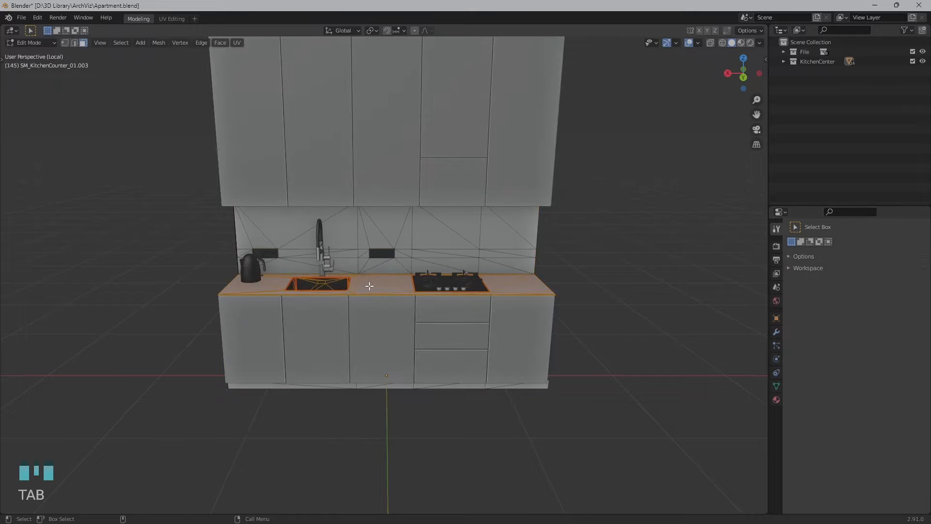
{"action": "left_click", "coordinate": [777, 400]}
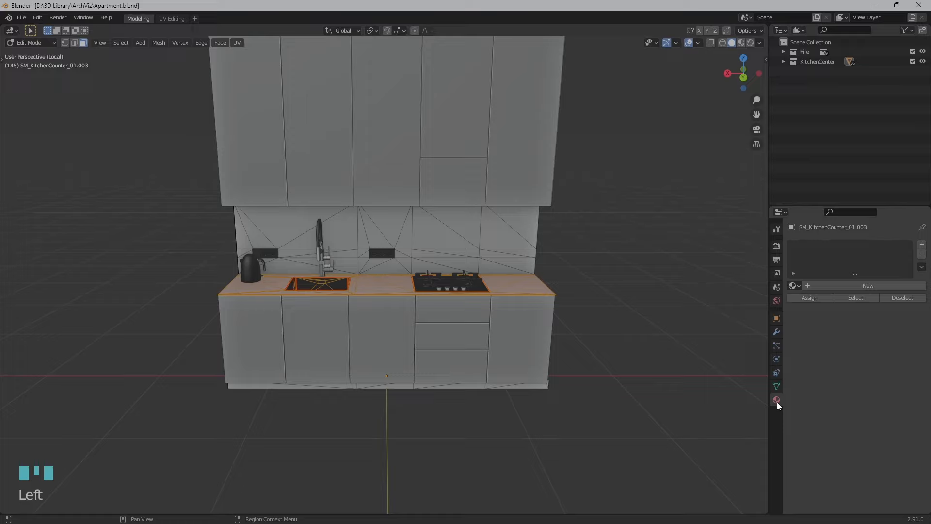
{"action": "left_click", "coordinate": [921, 246]}
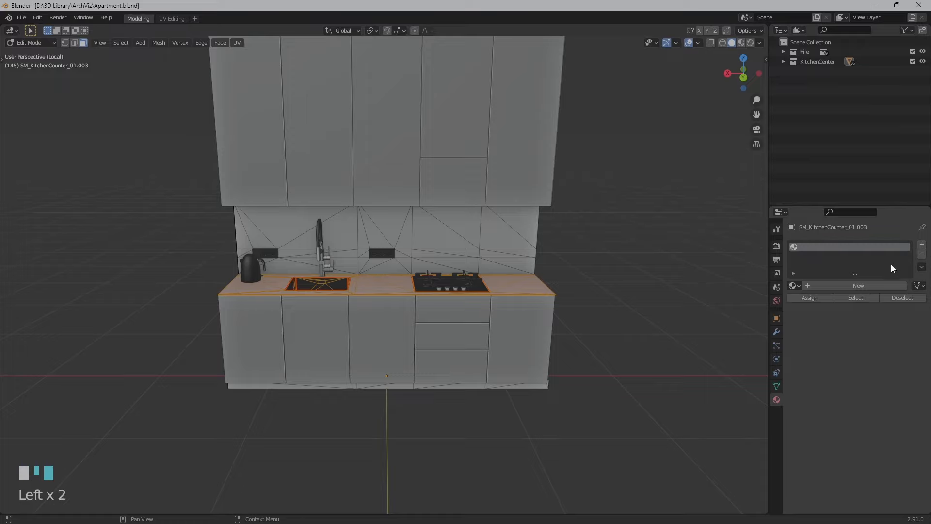
{"action": "left_click", "coordinate": [862, 286]}
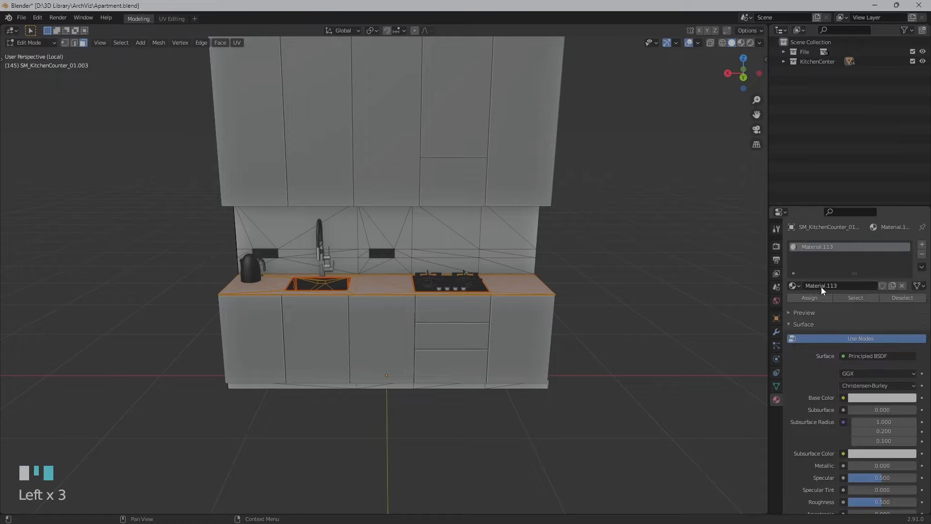
{"action": "left_click", "coordinate": [810, 297]}
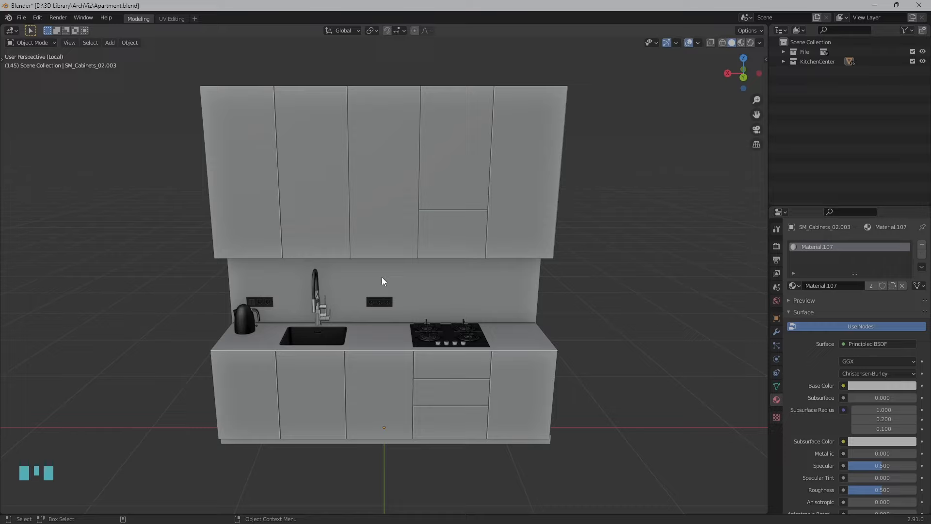
- Search the add-ons in the preferences for "align"
{"action": "left_click", "coordinate": [35, 18]}
{"action": "left_click", "coordinate": [67, 156]}
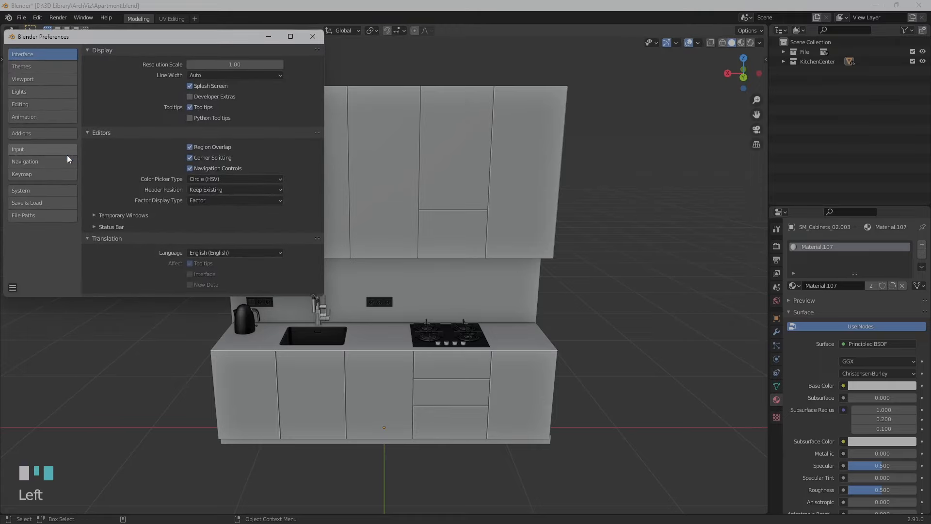
{"action": "left_click", "coordinate": [65, 135]}
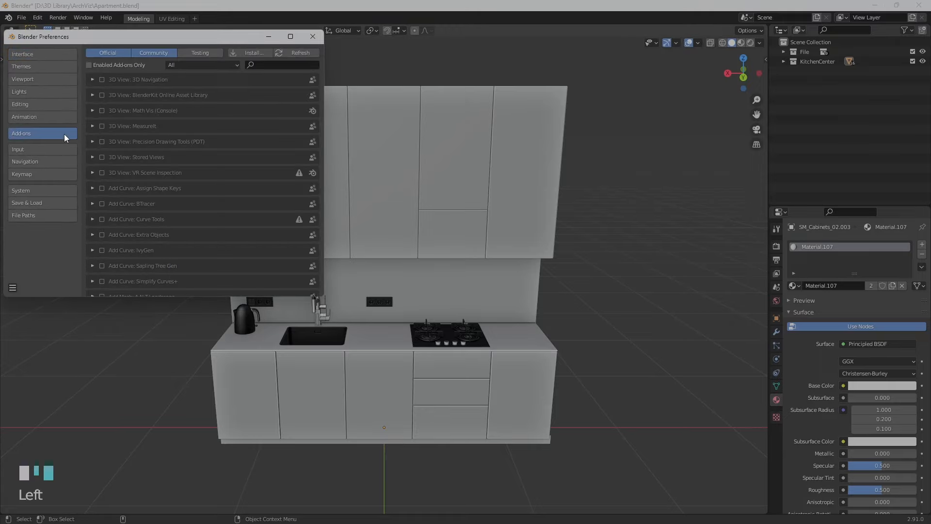
{"action": "left_click", "coordinate": [269, 65]}
{"action": "type", "text": "align"}
{"action": "key", "text": "Return"}
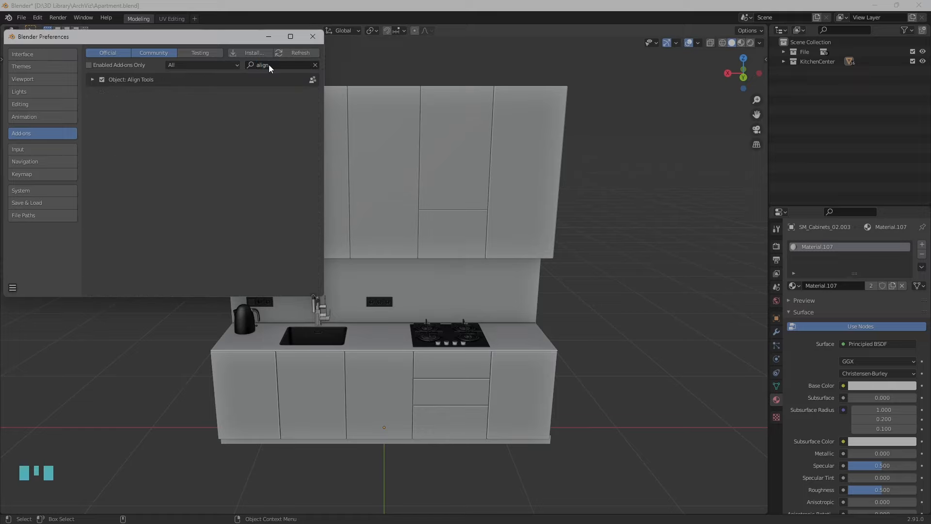
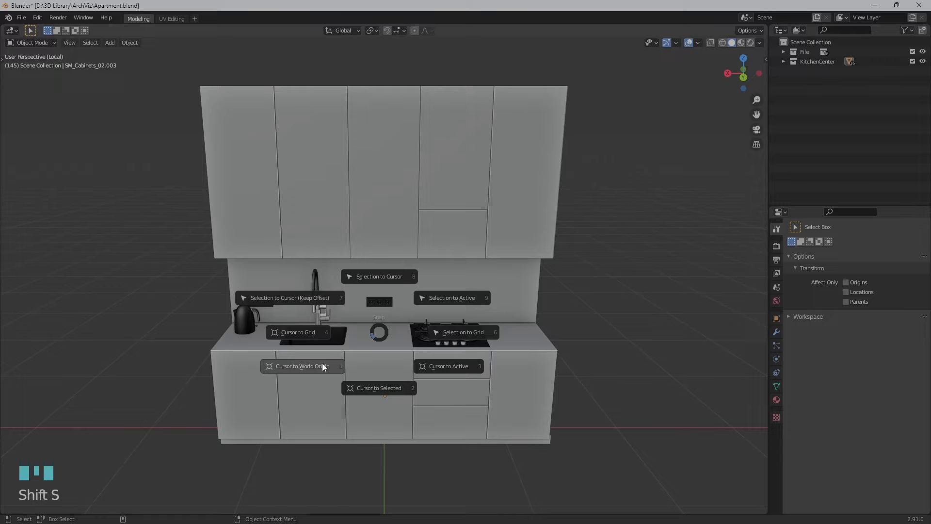
- Snap the 3D cursor to the world origin and add a cube there, scaled down to less than half a cabinet door's width
{"action": "left_click", "coordinate": [322, 363]}
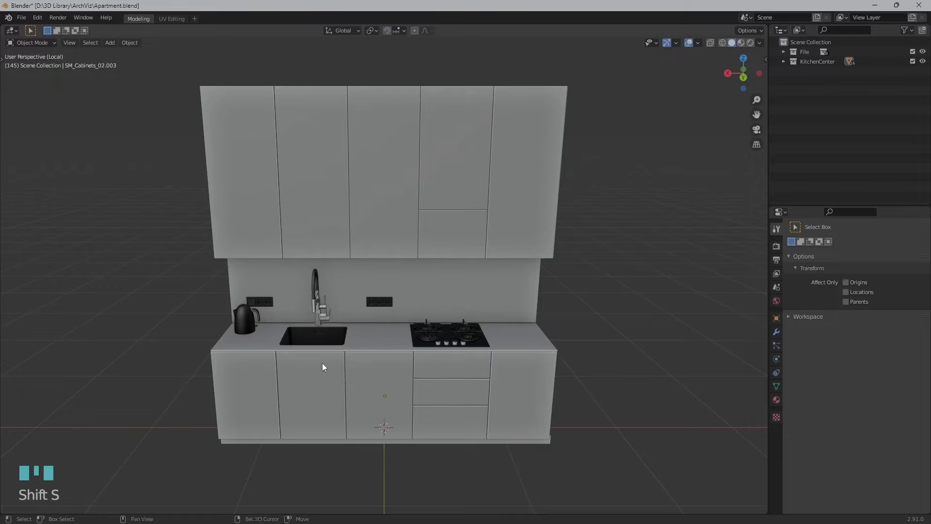
{"action": "key", "text": "shift+a"}
{"action": "mouse_move", "coordinate": [316, 320]}
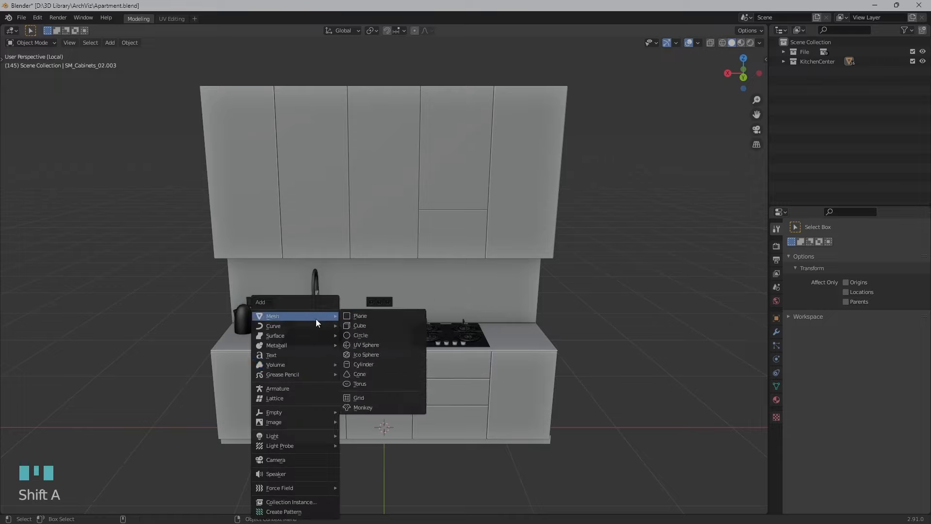
{"action": "left_click", "coordinate": [364, 325]}
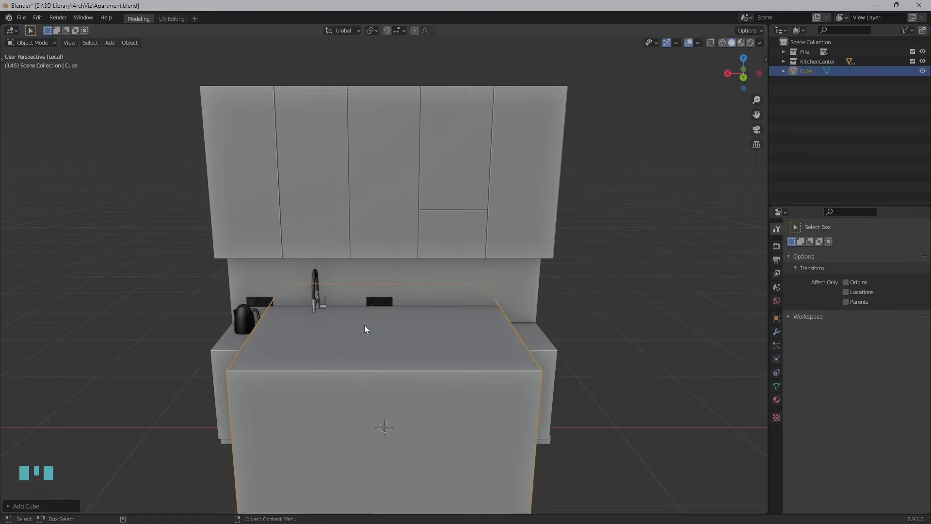
{"action": "key", "text": "s"}
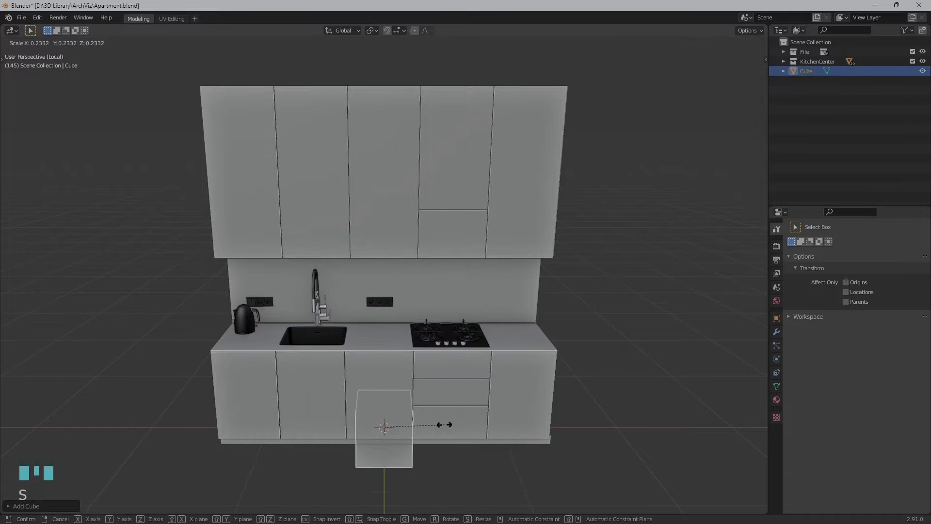
{"action": "left_click", "coordinate": [414, 427]}
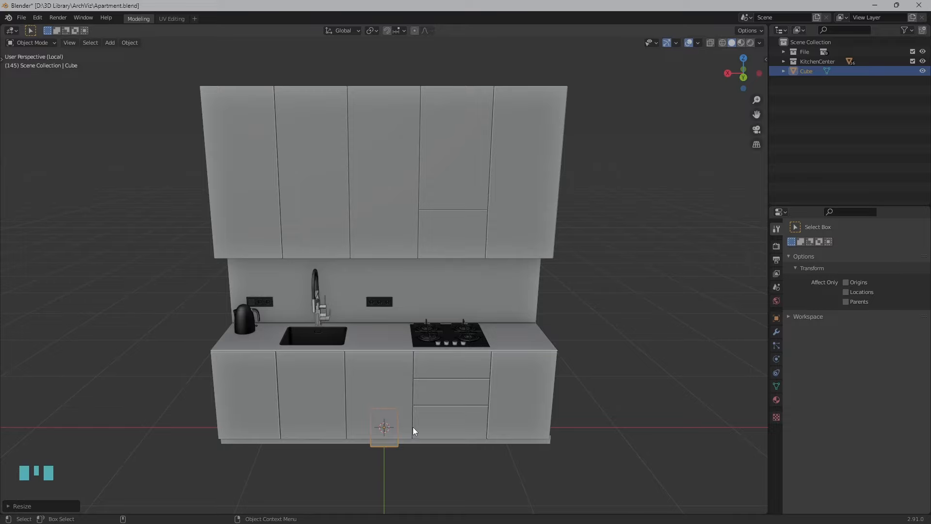
- Select all the kitchen objects and align their locations on every axis to the active cube at the world origin
{"action": "key", "text": "a"}
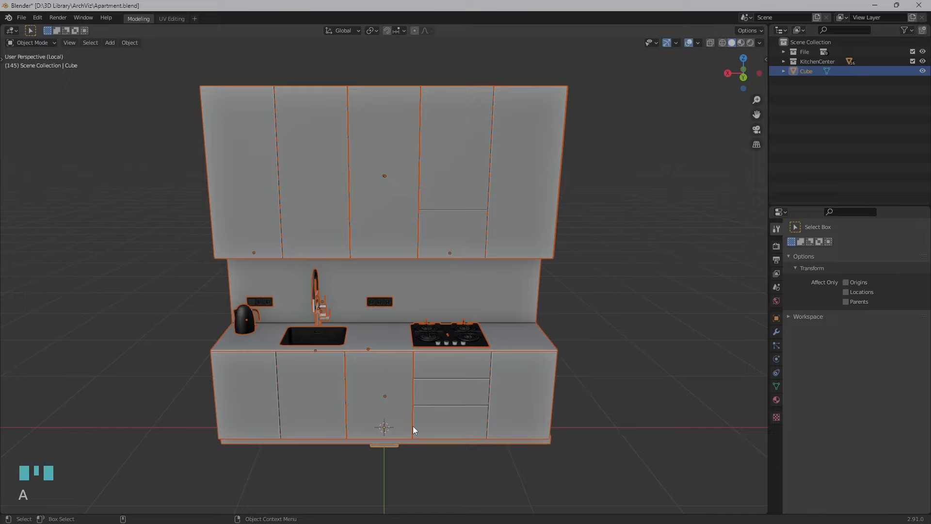
{"action": "key", "text": "n"}
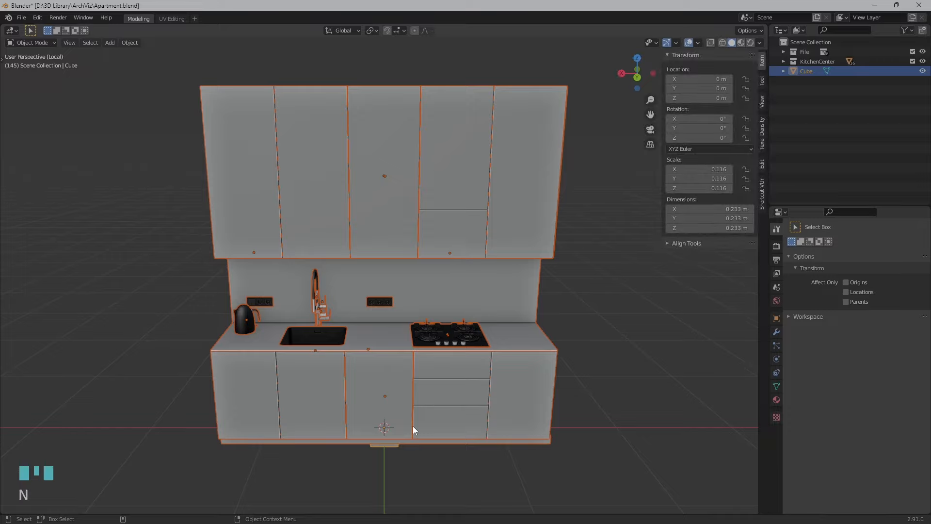
{"action": "left_click", "coordinate": [679, 246]}
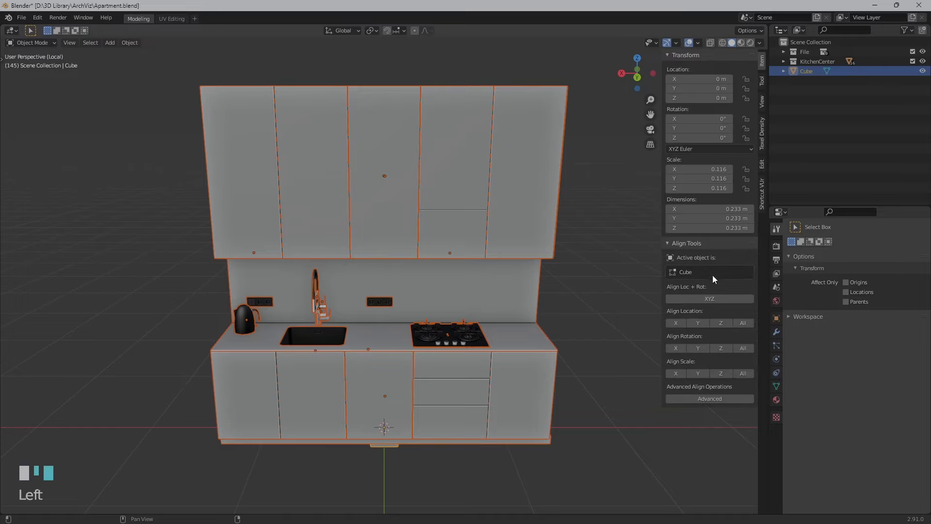
{"action": "left_click", "coordinate": [744, 325]}
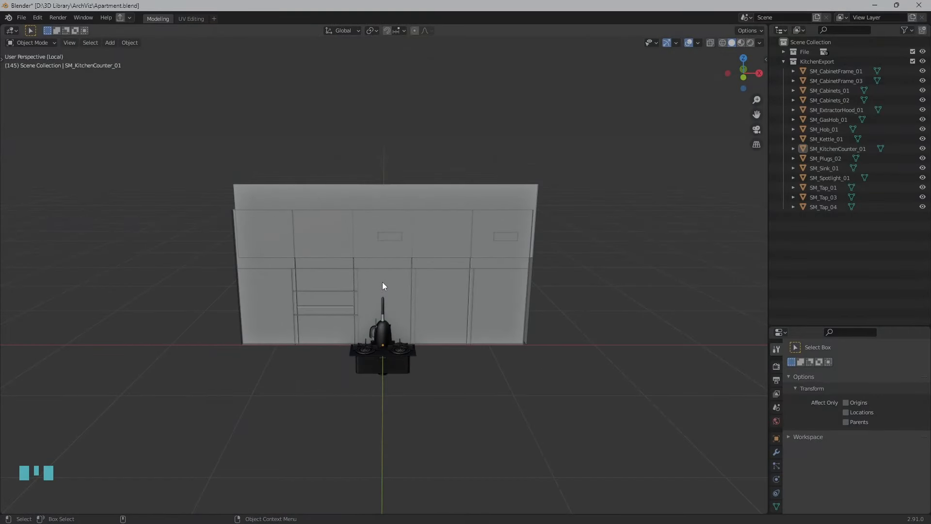
- Batch-export all objects in the KitchenExport collection as separate FBX files, limited to the selected objects
{"action": "key", "text": "a"}
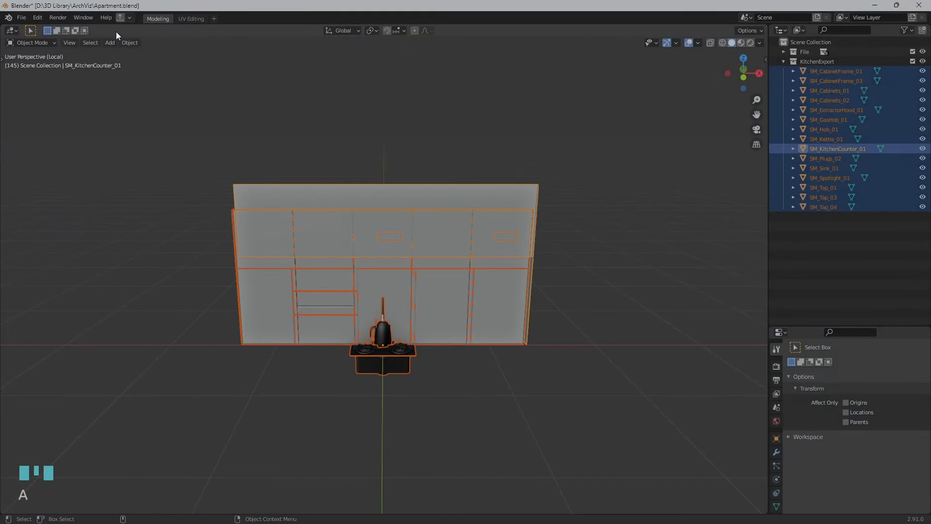
{"action": "left_click", "coordinate": [128, 18]}
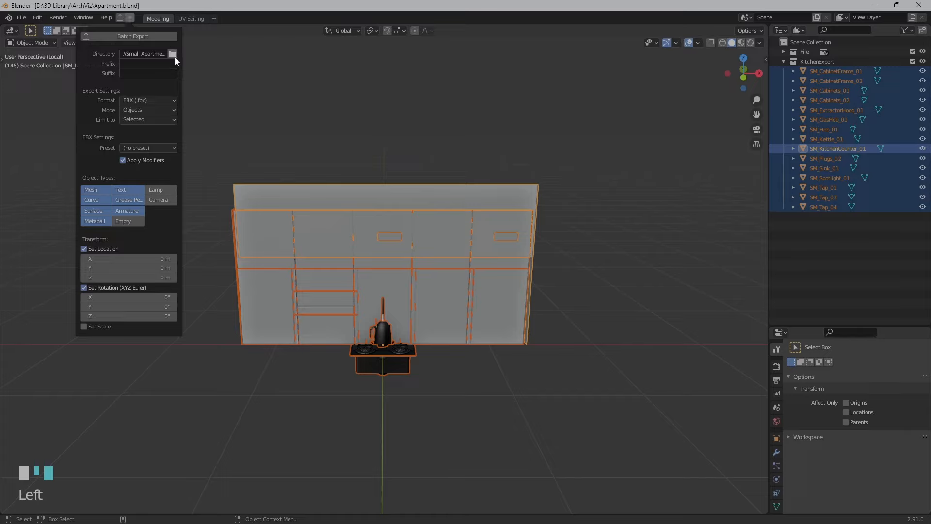
{"action": "left_click", "coordinate": [175, 107]}
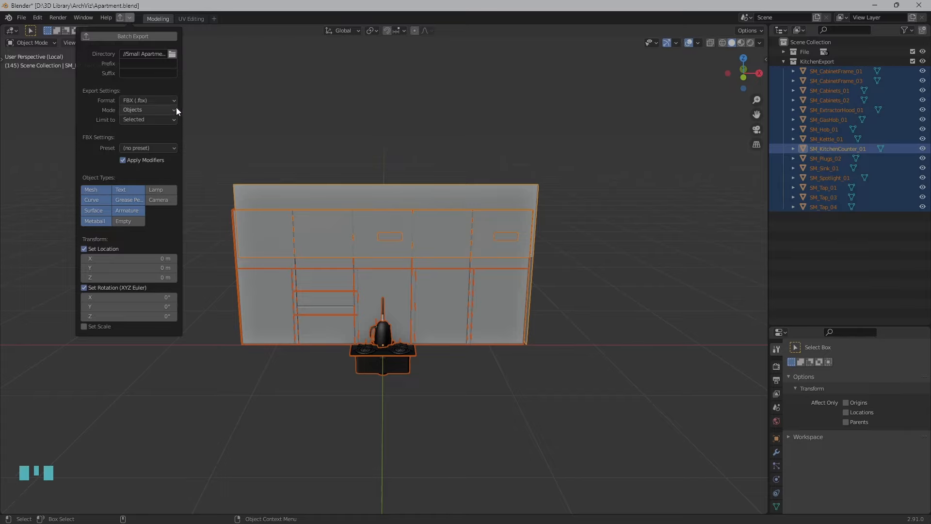
{"action": "left_click", "coordinate": [175, 119]}
{"action": "left_click", "coordinate": [173, 119]}
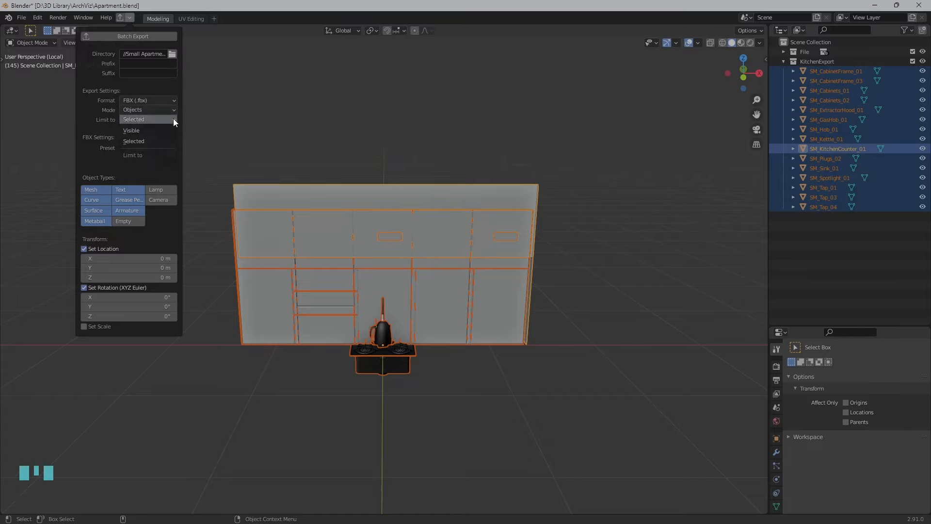
{"action": "left_click", "coordinate": [162, 139]}
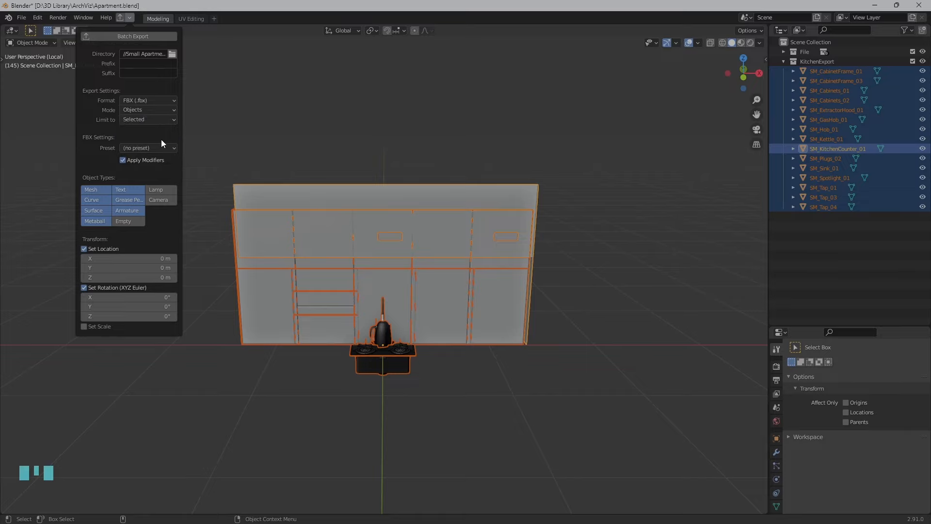
{"action": "left_click", "coordinate": [137, 36]}
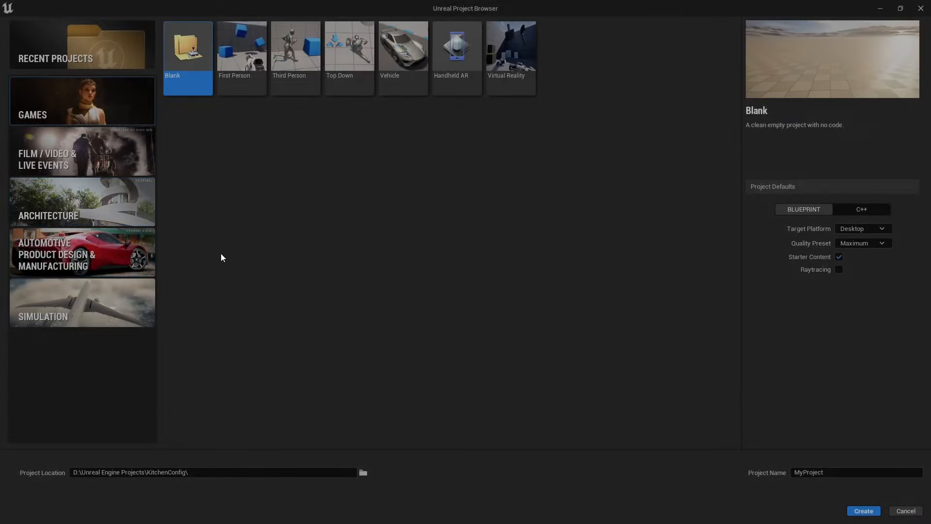
- In the Unreal Project Browser, create a Product Configurator project named KitchenConfigurator in D:\Unreal Engine Projects\KitchenConfig
{"action": "left_click", "coordinate": [135, 256]}
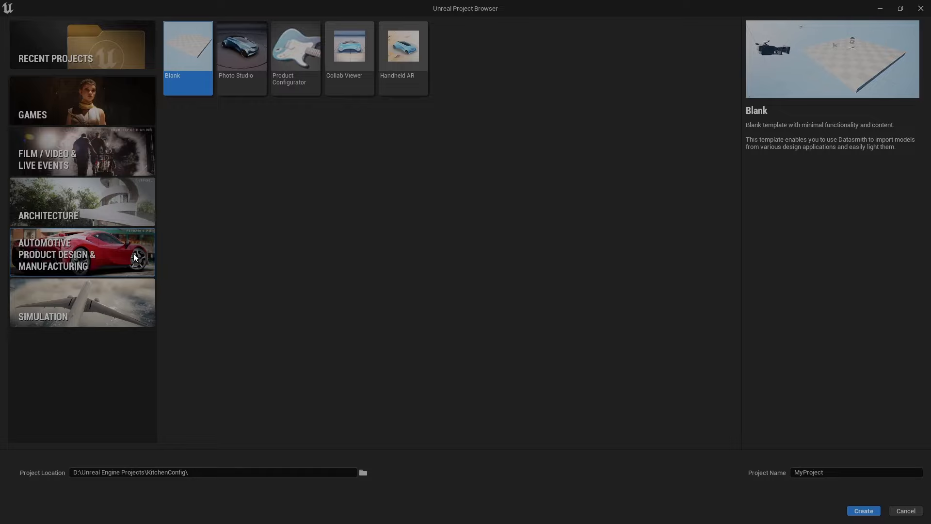
{"action": "left_click", "coordinate": [304, 85]}
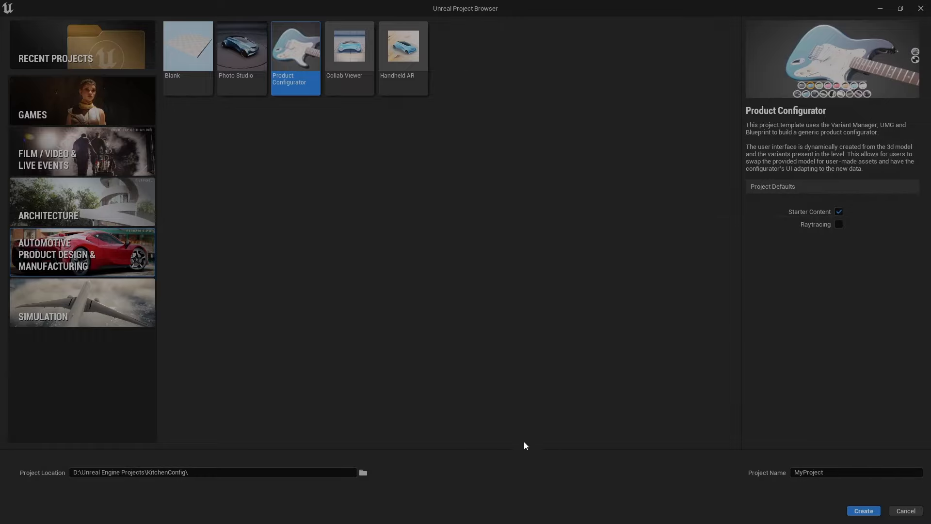
{"action": "left_click", "coordinate": [364, 473]}
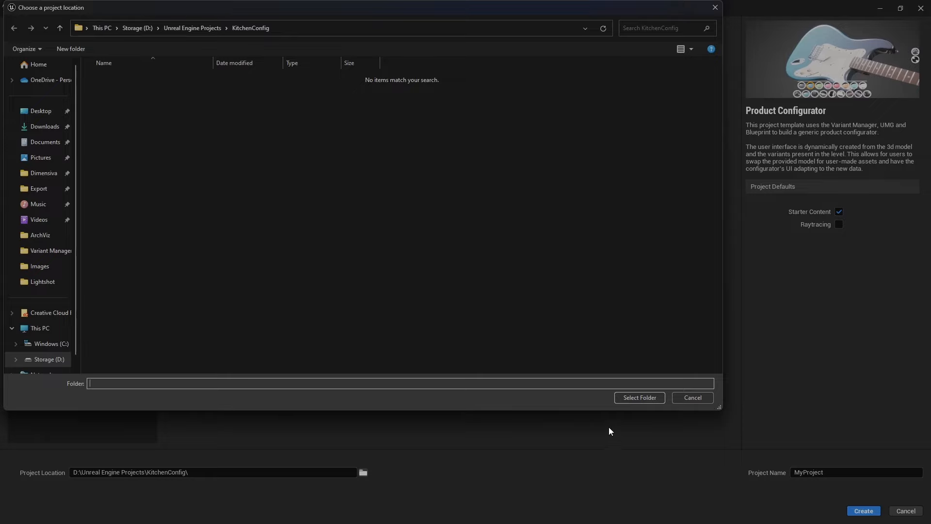
{"action": "left_click", "coordinate": [633, 398]}
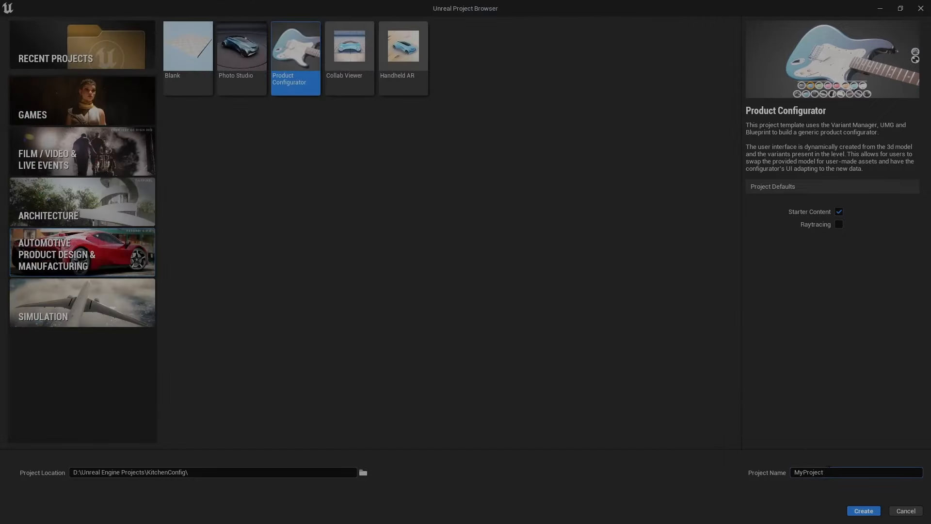
{"action": "left_click", "coordinate": [828, 468]}
{"action": "type", "text": "KitchenConfigurator"}
{"action": "left_click", "coordinate": [869, 513]}
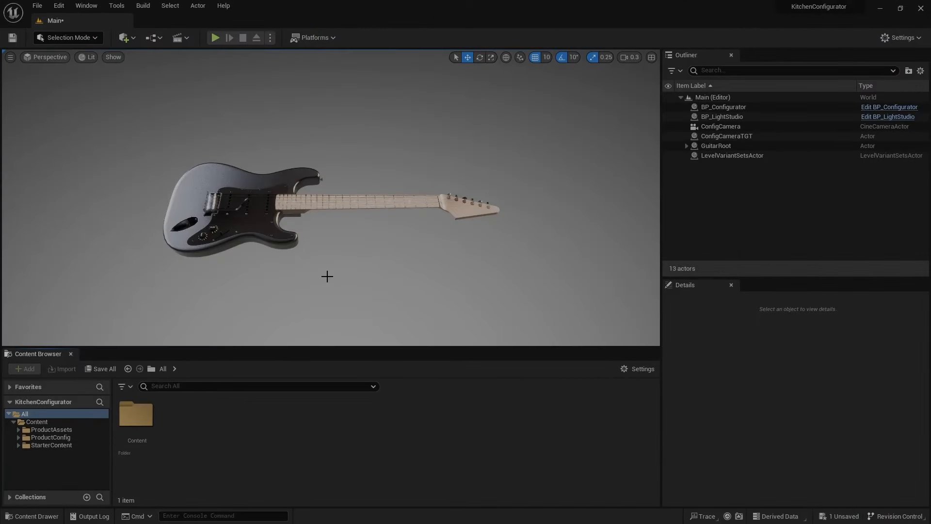
- Play the template level, try another guitar body shape, several body colours and the other pickups, and stop the preview
{"action": "left_click", "coordinate": [215, 37]}
{"action": "left_click", "coordinate": [331, 298]}
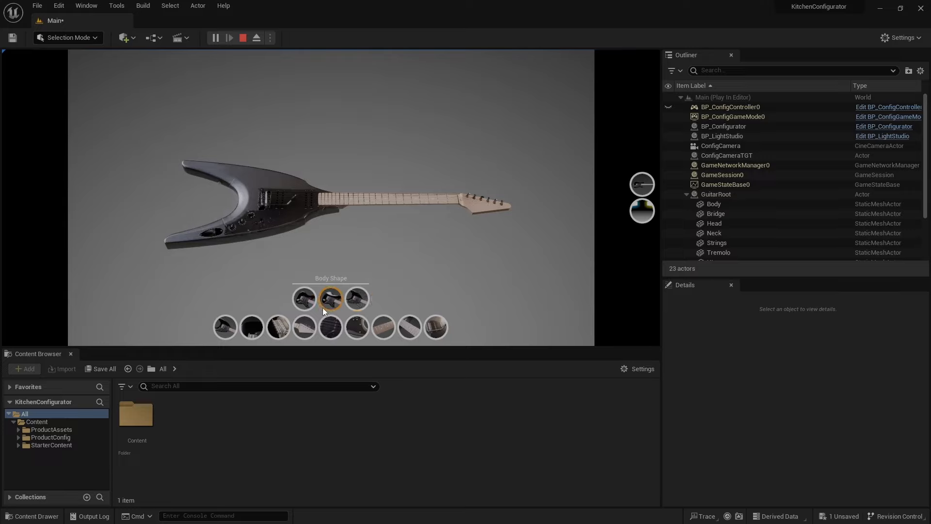
{"action": "left_click", "coordinate": [251, 333]}
{"action": "left_click", "coordinate": [270, 301]}
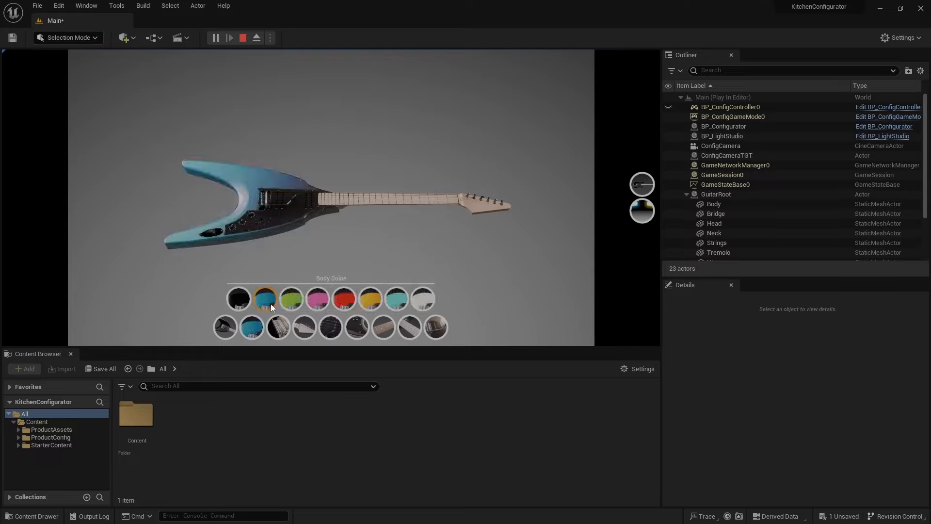
{"action": "left_click", "coordinate": [298, 303]}
{"action": "left_click", "coordinate": [315, 302]}
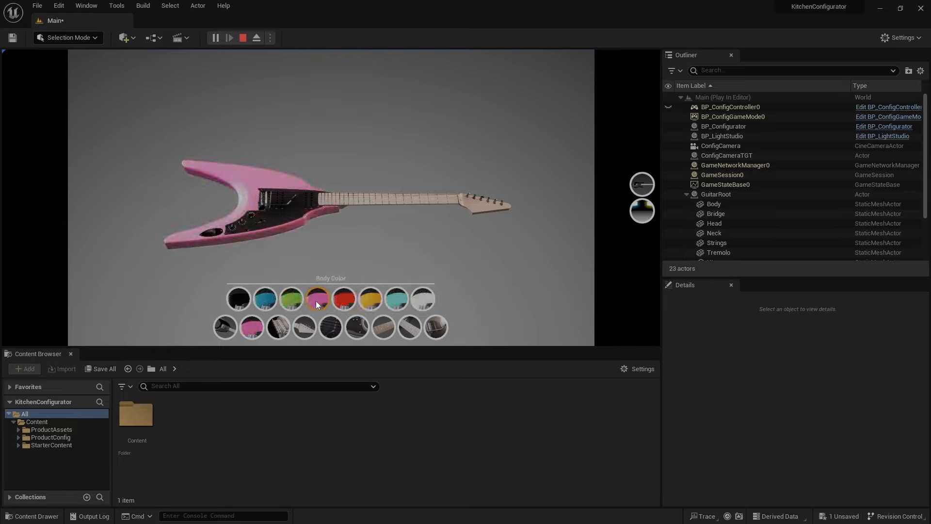
{"action": "left_click", "coordinate": [341, 304]}
{"action": "left_click", "coordinate": [330, 328]}
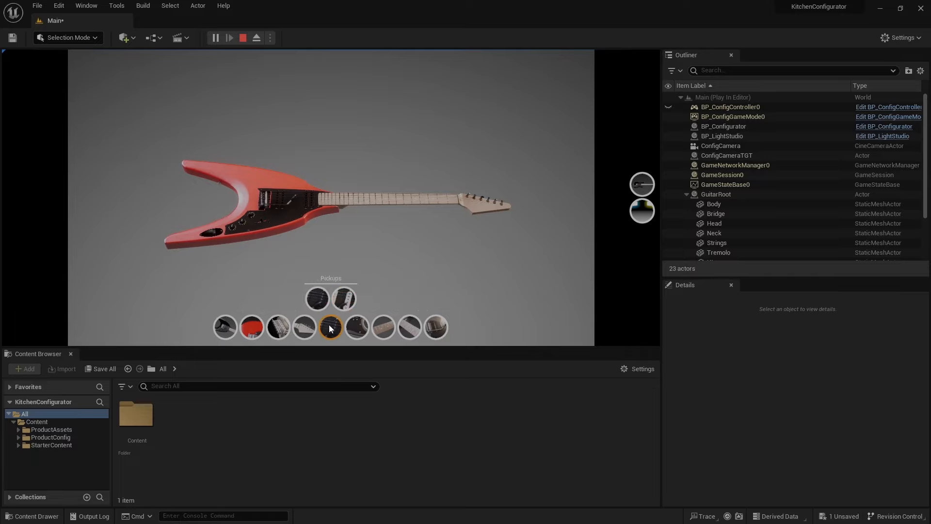
{"action": "left_click", "coordinate": [342, 300]}
{"action": "key", "text": "Escape"}
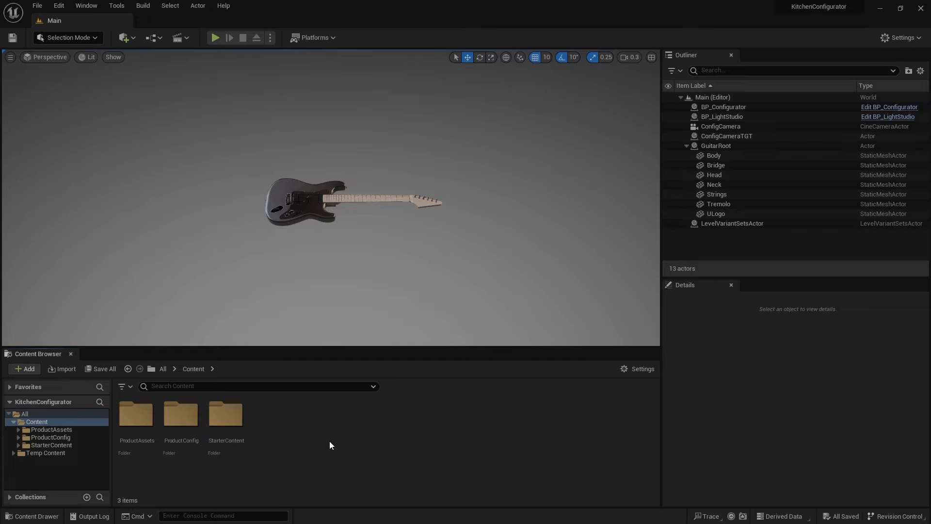
- Migrate the ProductConfig folder with all its listed assets to the Content folder of the Kitchen_Configurator project
{"action": "right_click", "coordinate": [182, 438]}
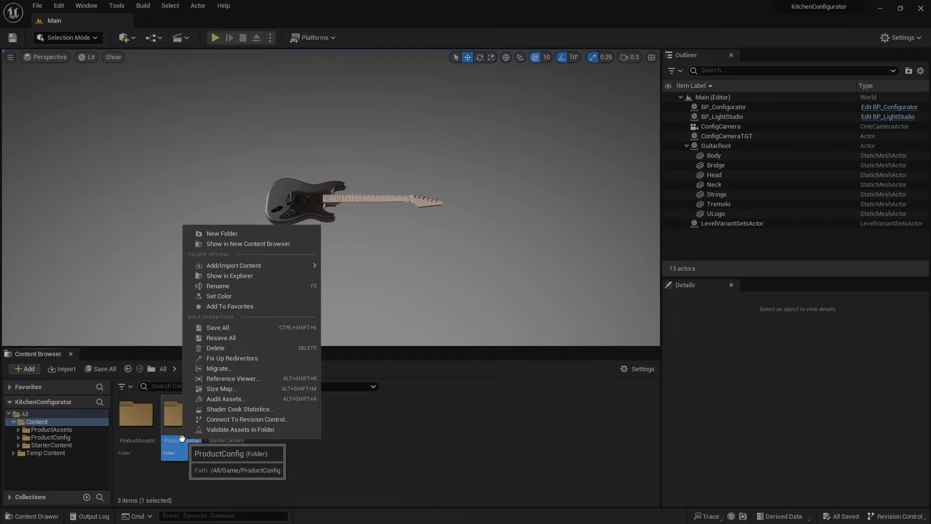
{"action": "left_click", "coordinate": [234, 370]}
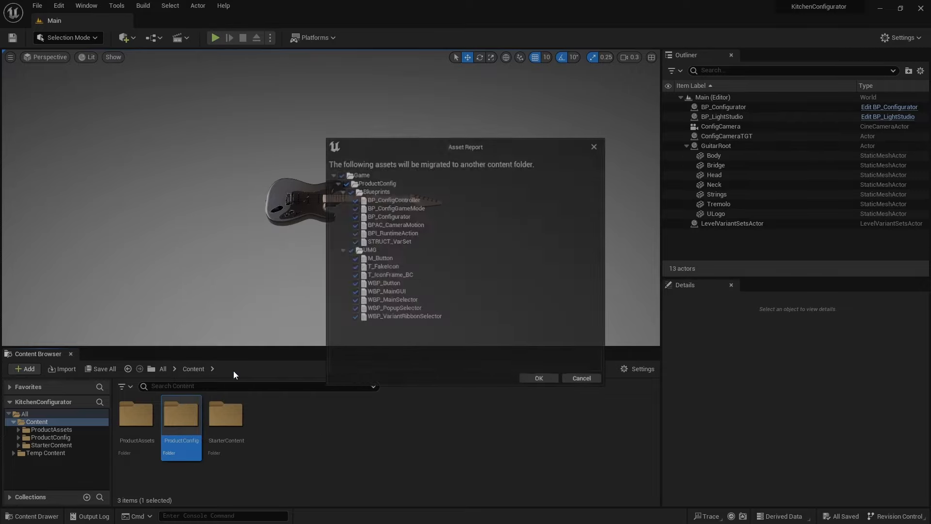
{"action": "left_click", "coordinate": [534, 386]}
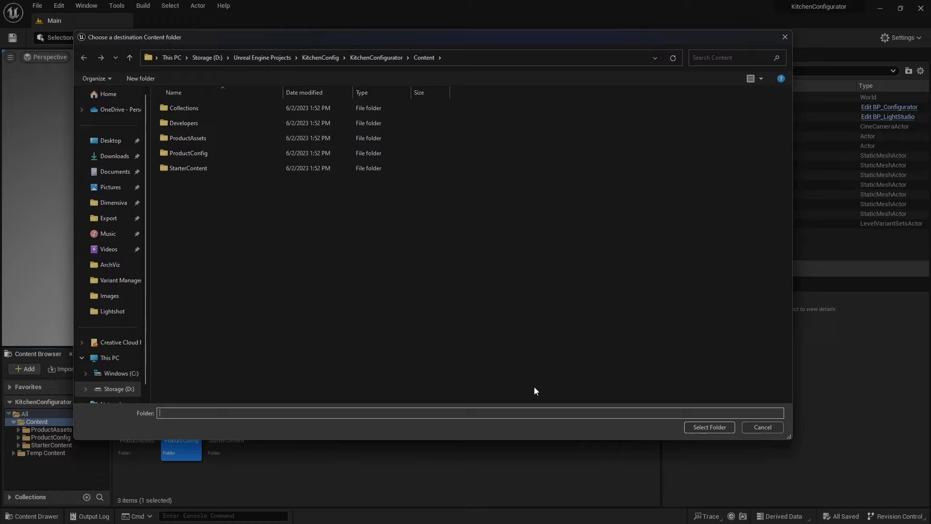
{"action": "left_click", "coordinate": [708, 427]}
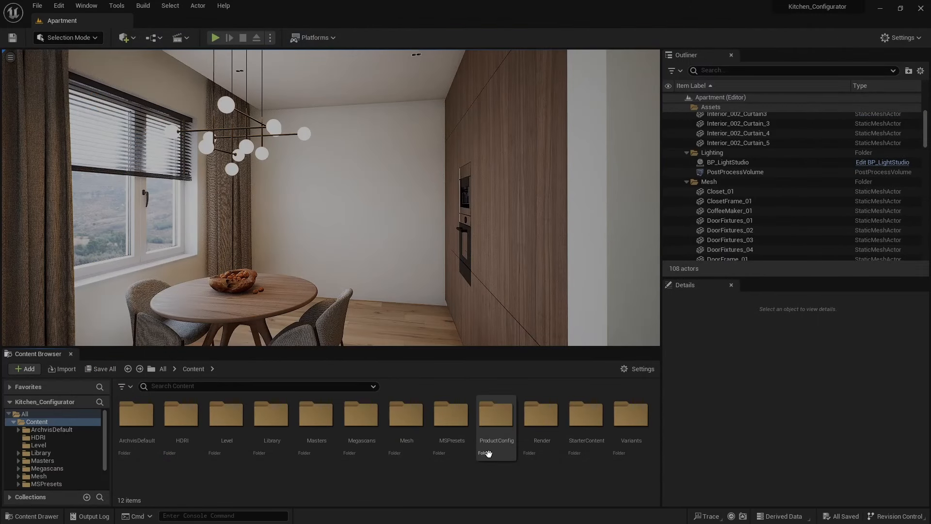
- In the Kitchen_Configurator project, open the ProductConfig folder and check its Blueprints and UMG subfolders
{"action": "double_click", "coordinate": [491, 447]}
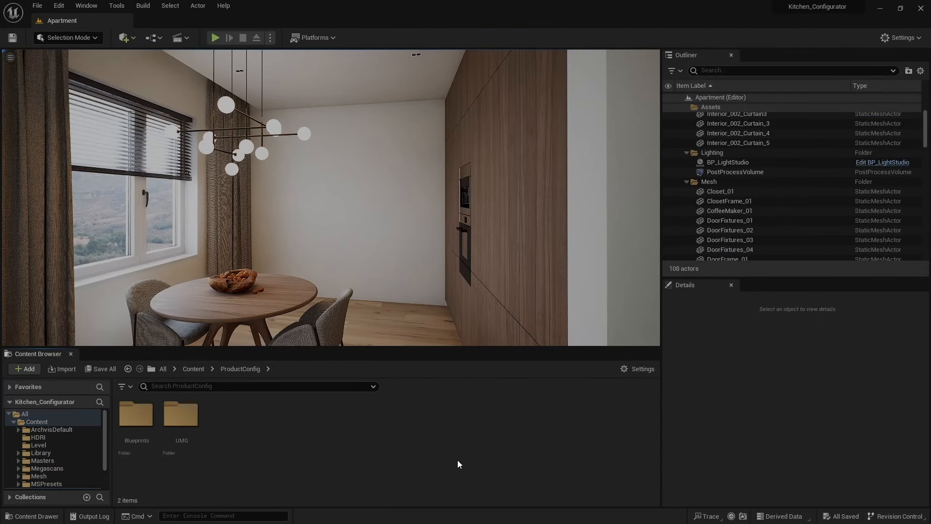
{"action": "left_click", "coordinate": [137, 449]}
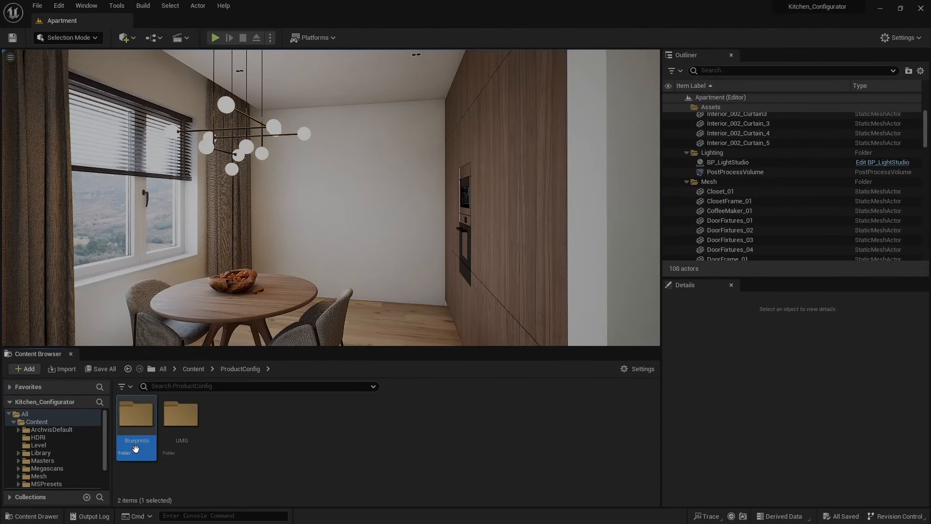
{"action": "left_click", "coordinate": [181, 452]}
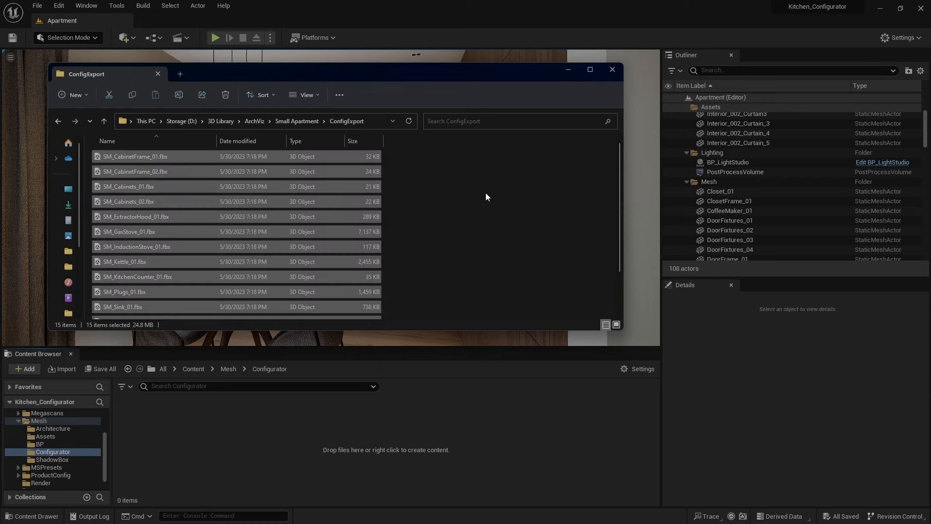
- Import all ConfigExport FBX files into Mesh/Configurator with missing collision, lightmap UVs and texture import off, and material import set to Do Not Create Material
{"action": "left_click_drag", "start_coordinate": [346, 217], "coordinate": [416, 444]}
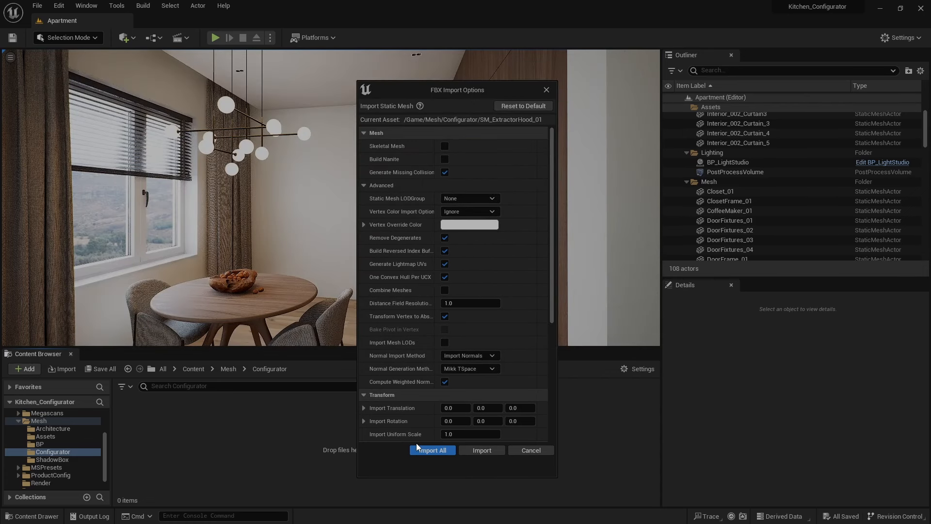
{"action": "left_click", "coordinate": [445, 173]}
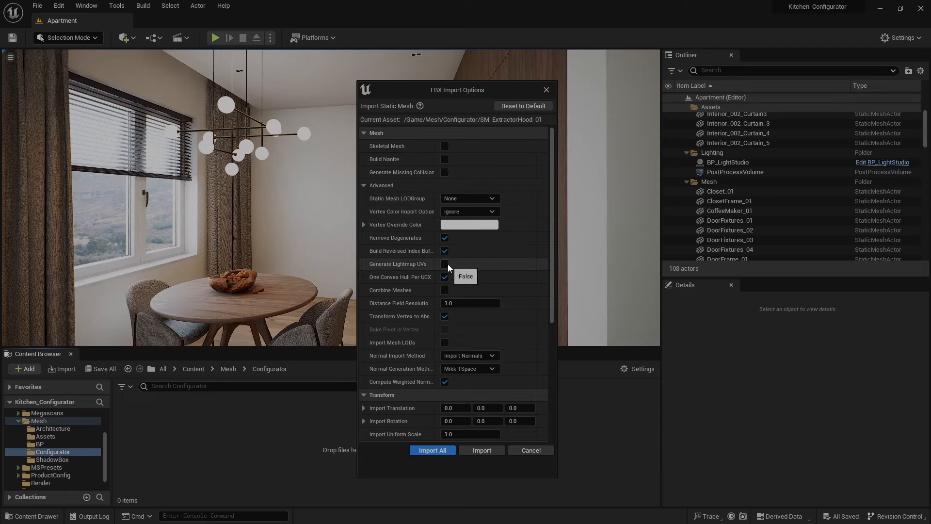
{"action": "scroll", "coordinate": [551, 316], "scroll_direction": "down", "scroll_amount": 3}
{"action": "left_click_drag", "start_coordinate": [551, 320], "coordinate": [549, 367]}
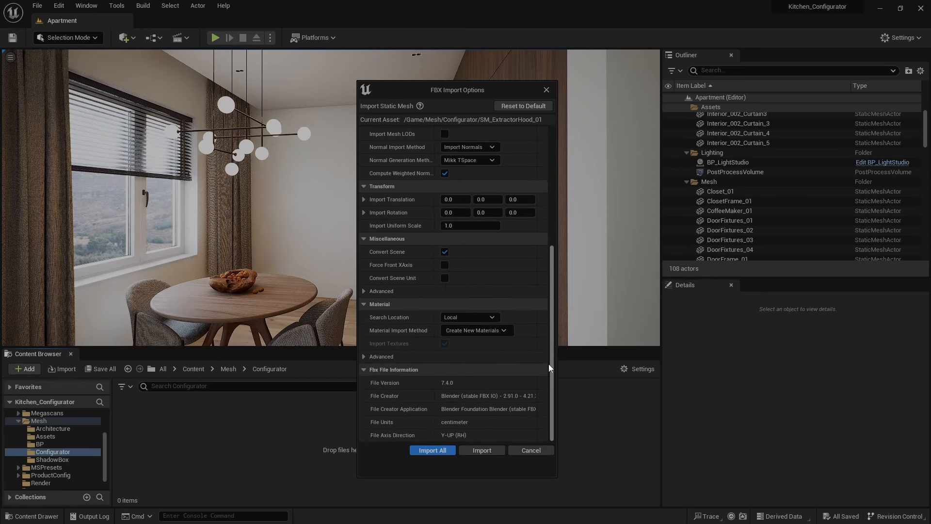
{"action": "left_click", "coordinate": [496, 332]}
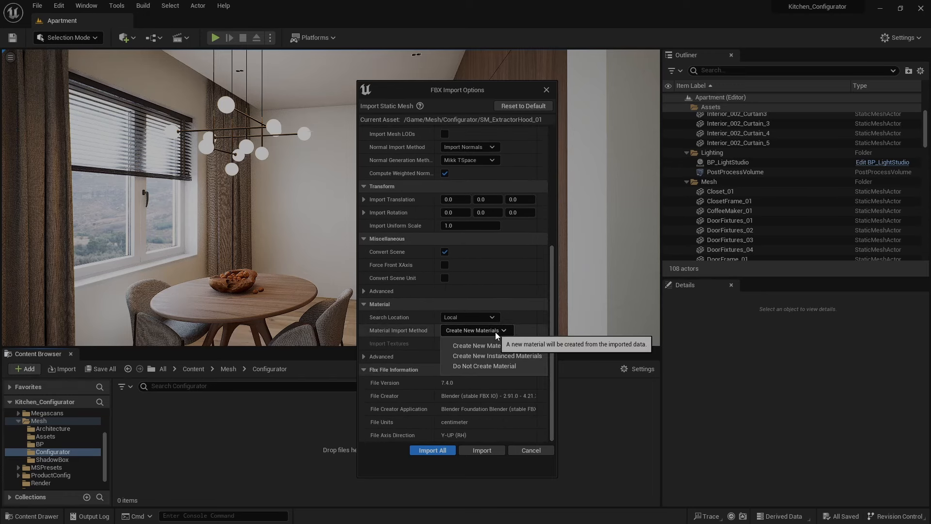
{"action": "left_click", "coordinate": [497, 366]}
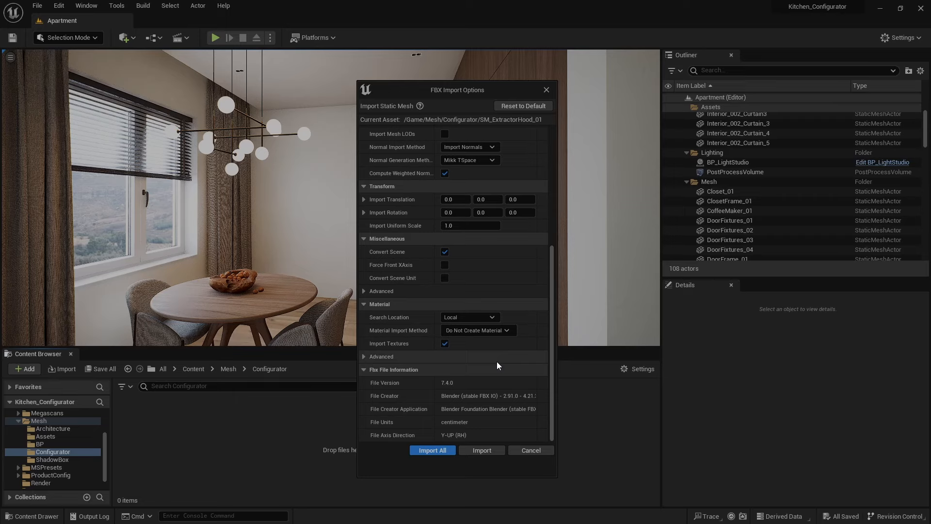
{"action": "left_click", "coordinate": [444, 343]}
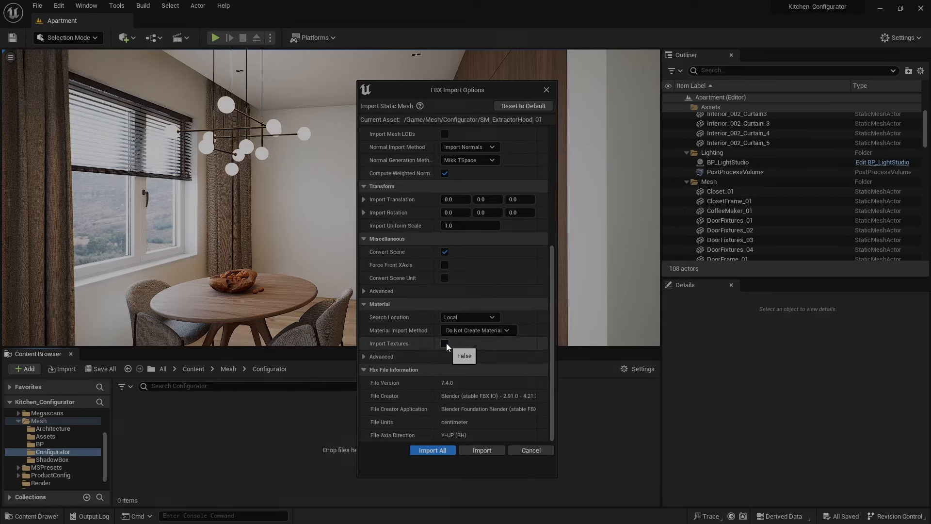
{"action": "left_click", "coordinate": [441, 450]}
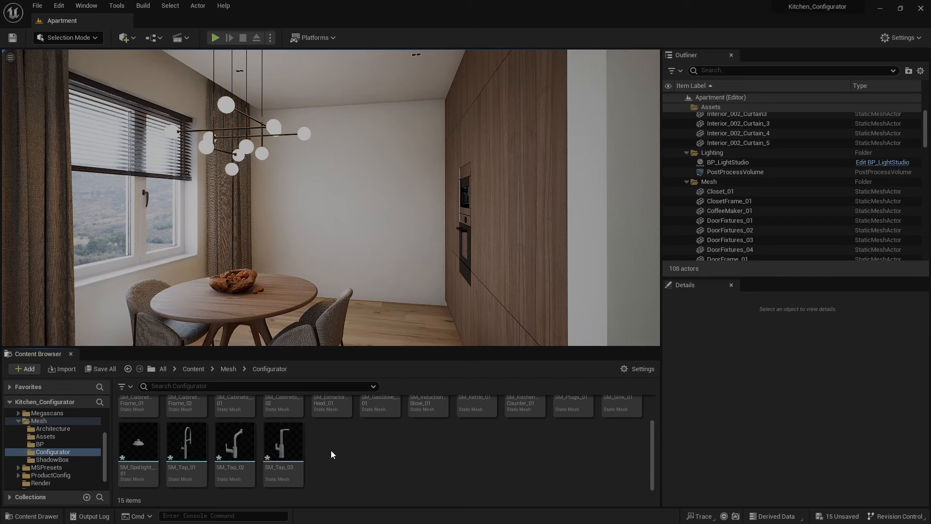
- Create an Actor Blueprint named KitchenConfig in the Mesh/Configurator folder
{"action": "right_click", "coordinate": [331, 454]}
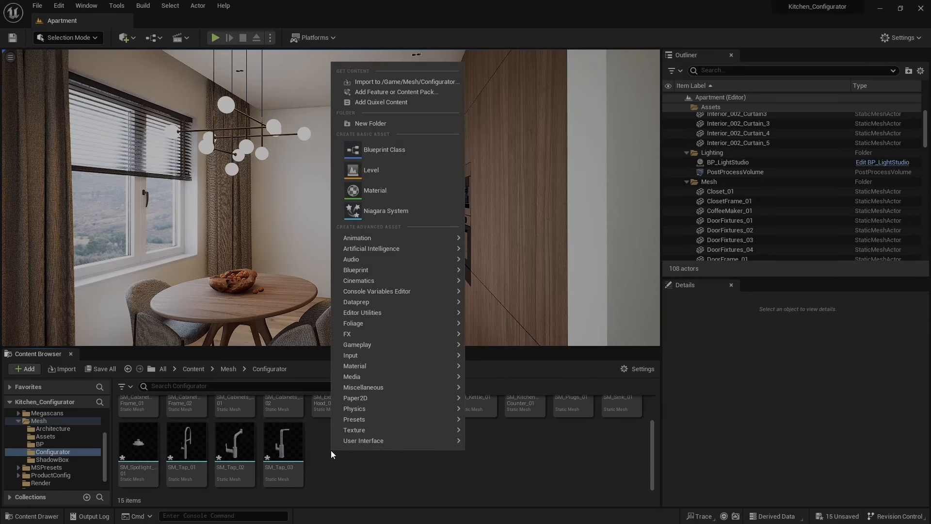
{"action": "left_click", "coordinate": [408, 156]}
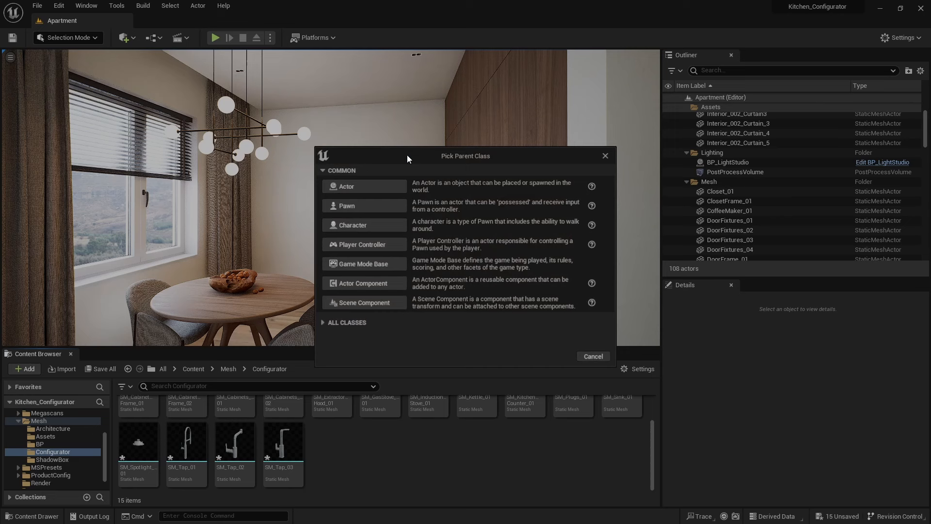
{"action": "left_click", "coordinate": [367, 187]}
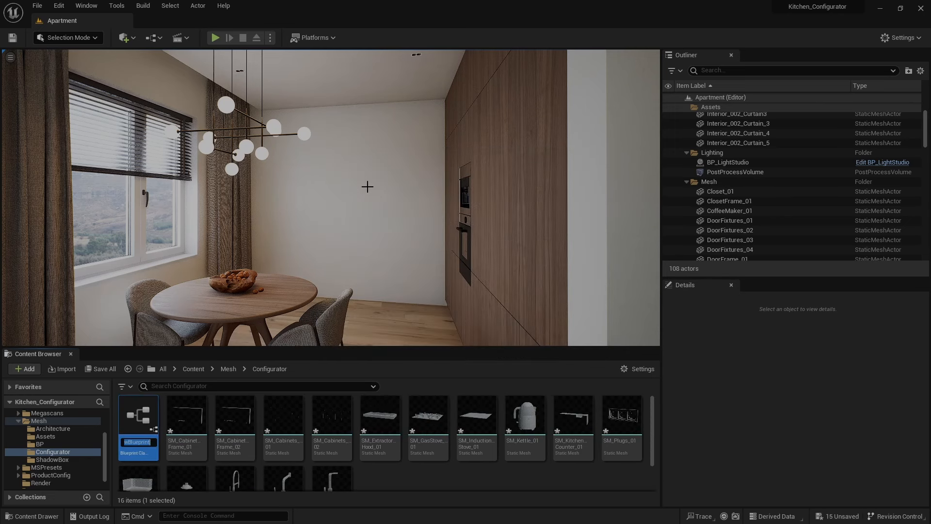
{"action": "type", "text": "KitchenCon"}
{"action": "type", "text": "fig"}
{"action": "key", "text": "Return"}
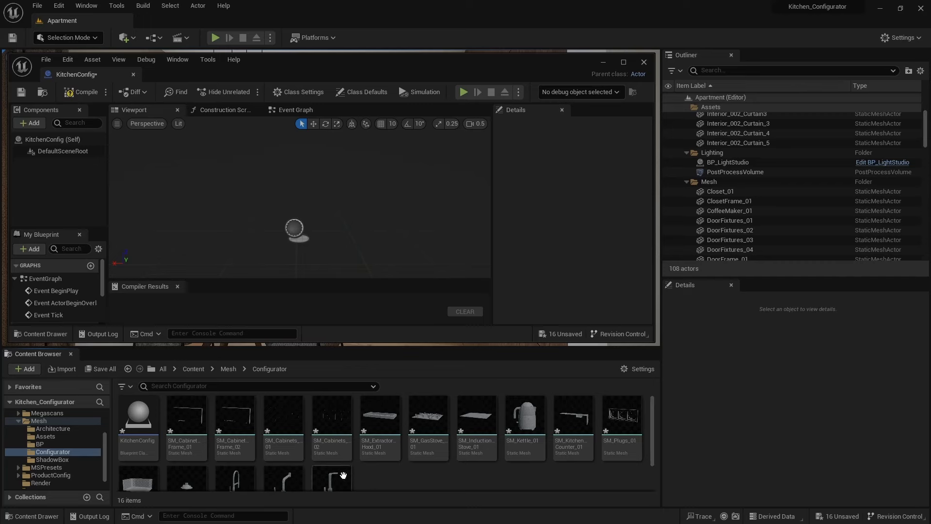
- Add all the imported static meshes from the Configurator folder, SM_CabinetFrame_01 through SM_Tap_03, as components of the KitchenConfig Blueprint
{"action": "left_click", "coordinate": [343, 475]}
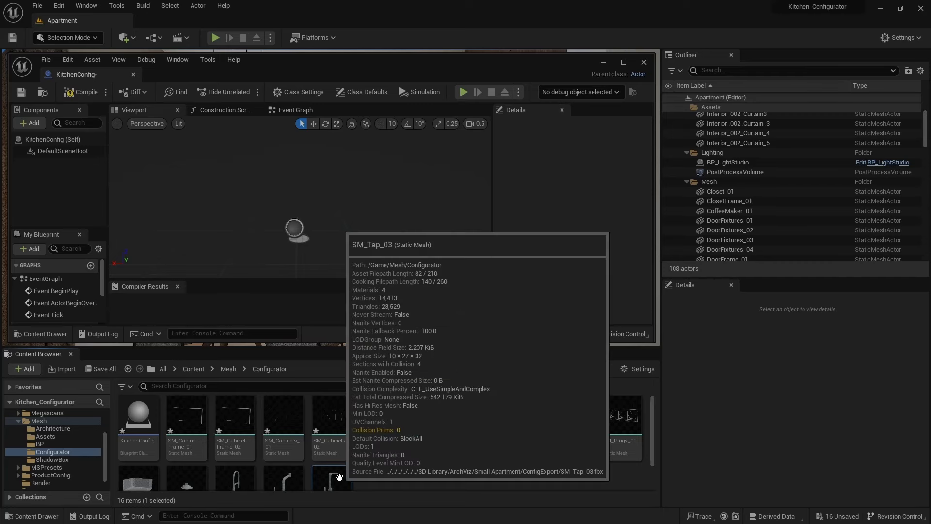
{"action": "left_click", "coordinate": [193, 418], "text": "shift"}
{"action": "left_click_drag", "start_coordinate": [192, 418], "coordinate": [62, 207]}
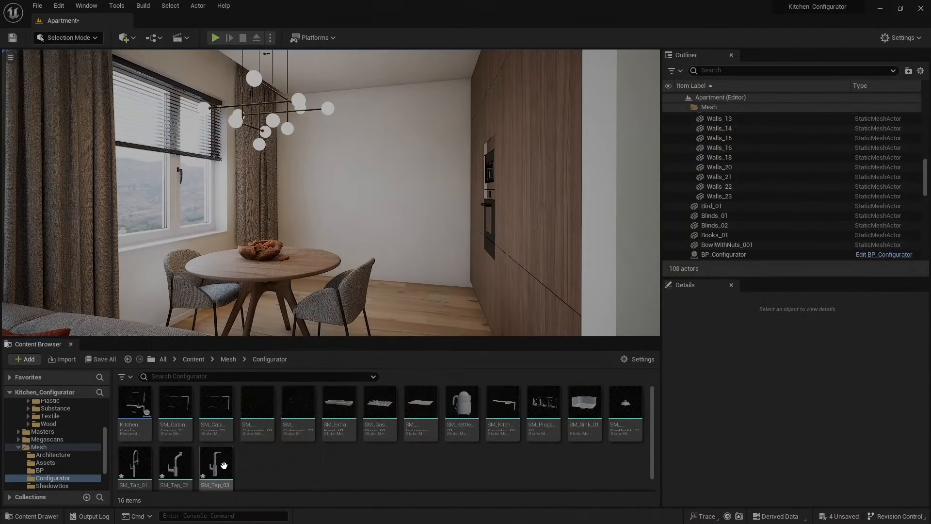
- Open the three tap meshes and assign brushed steel to SM_Tap_01's Element 0 and dark sand-blasted steel to Elements 1 and 2
{"action": "double_click", "coordinate": [219, 465]}
{"action": "double_click", "coordinate": [175, 465]}
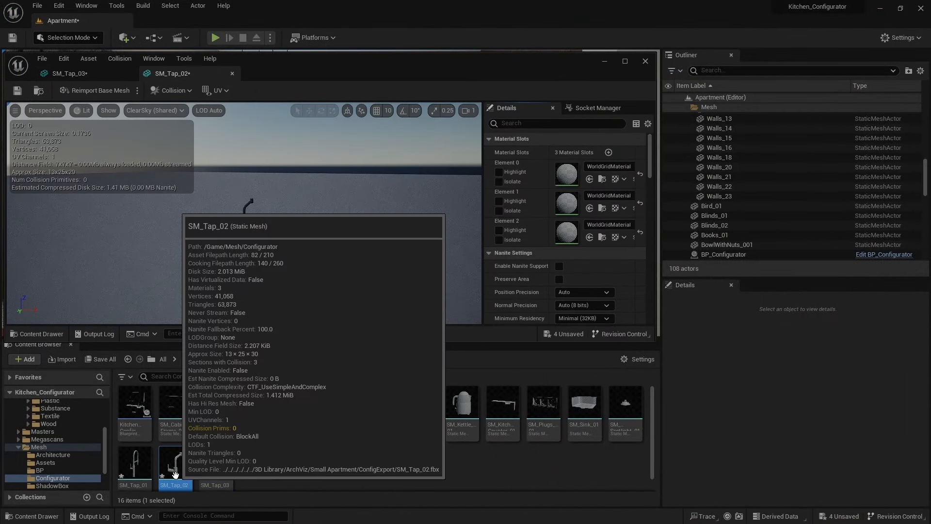
{"action": "left_click", "coordinate": [139, 473]}
{"action": "double_click", "coordinate": [139, 473]}
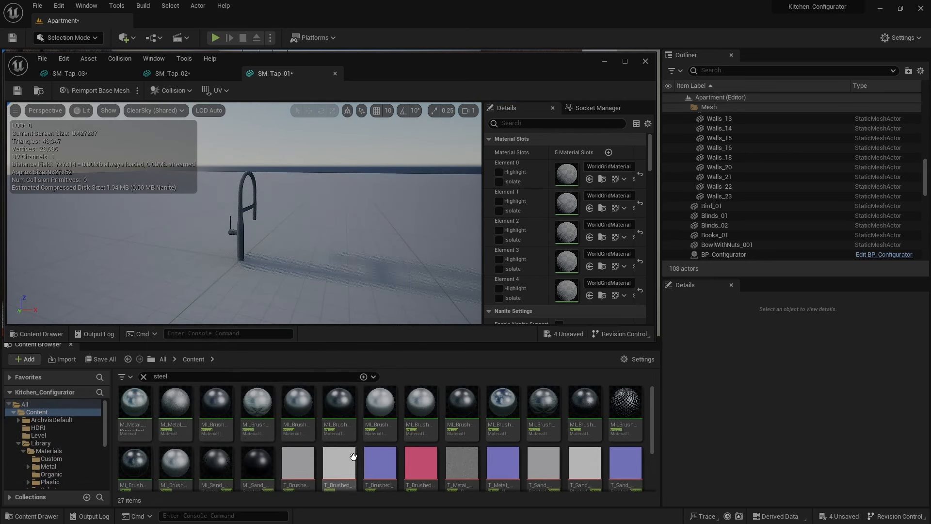
{"action": "left_click_drag", "start_coordinate": [502, 402], "coordinate": [572, 182]}
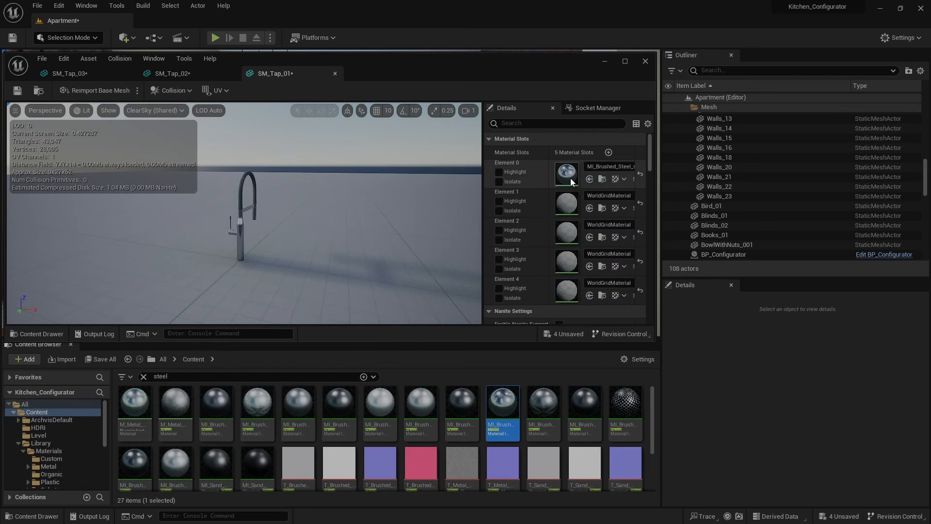
{"action": "left_click_drag", "start_coordinate": [257, 466], "coordinate": [568, 206]}
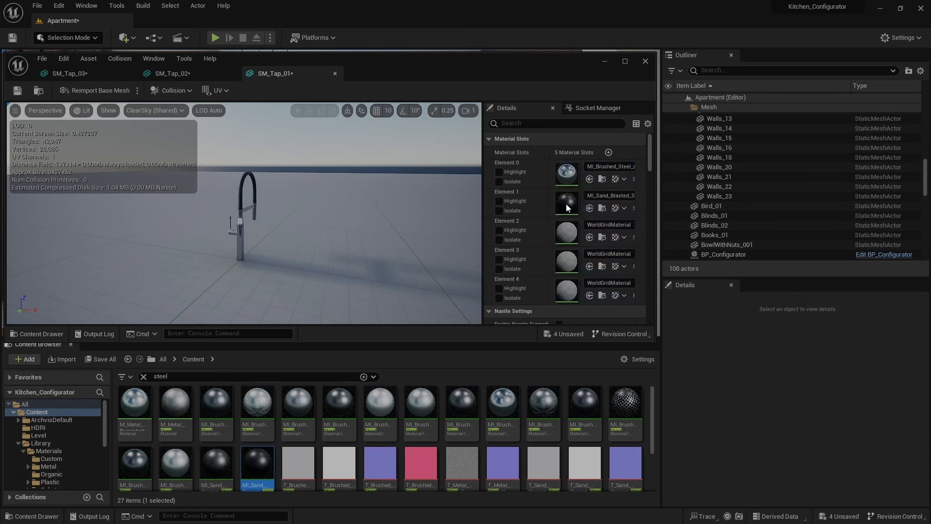
{"action": "left_click_drag", "start_coordinate": [257, 467], "coordinate": [562, 233]}
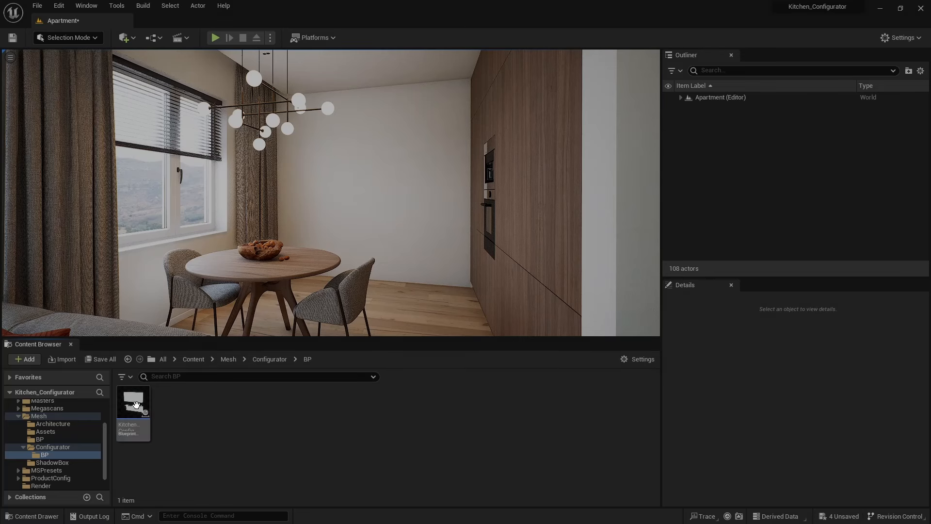
- Place the KitchenConfig Blueprint in the apartment level and create a Level Variant Sets asset named VM_Kitchen in the VariantManager folder
{"action": "left_click_drag", "start_coordinate": [133, 410], "coordinate": [372, 278]}
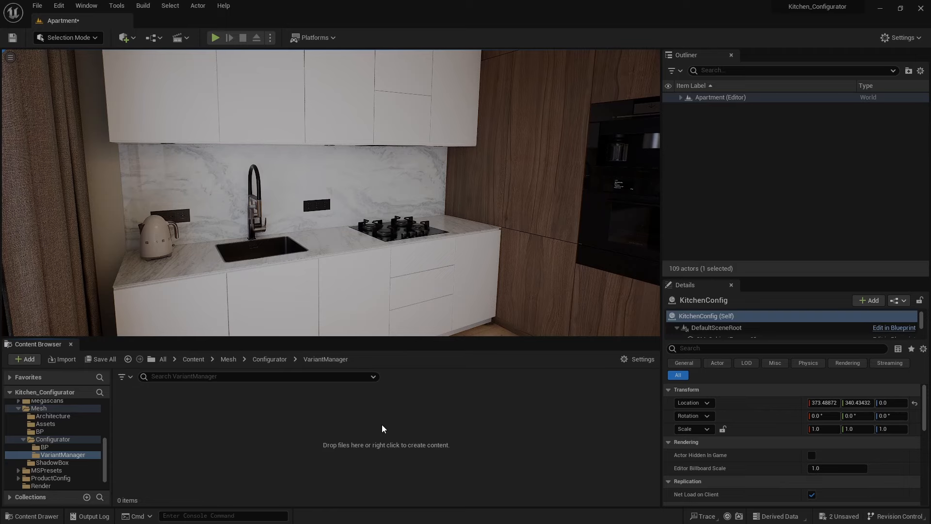
{"action": "right_click", "coordinate": [382, 429]}
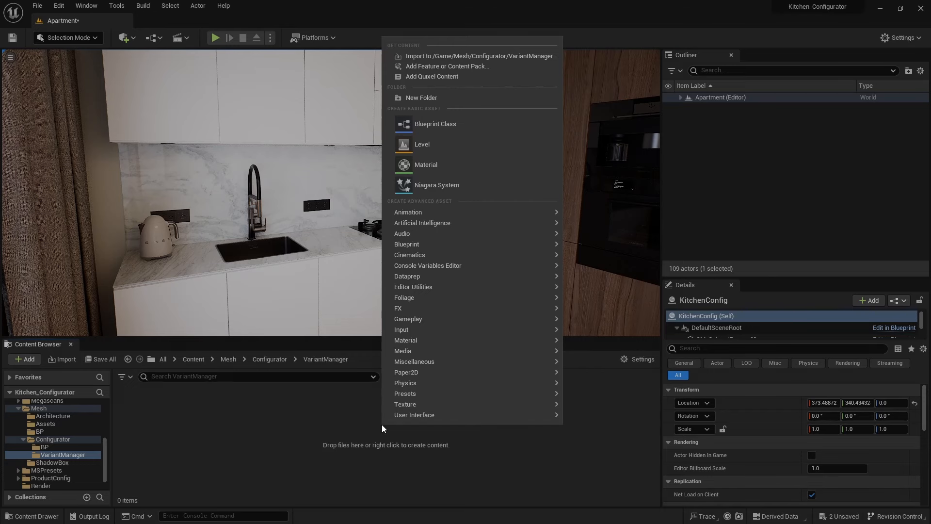
{"action": "mouse_move", "coordinate": [438, 365]}
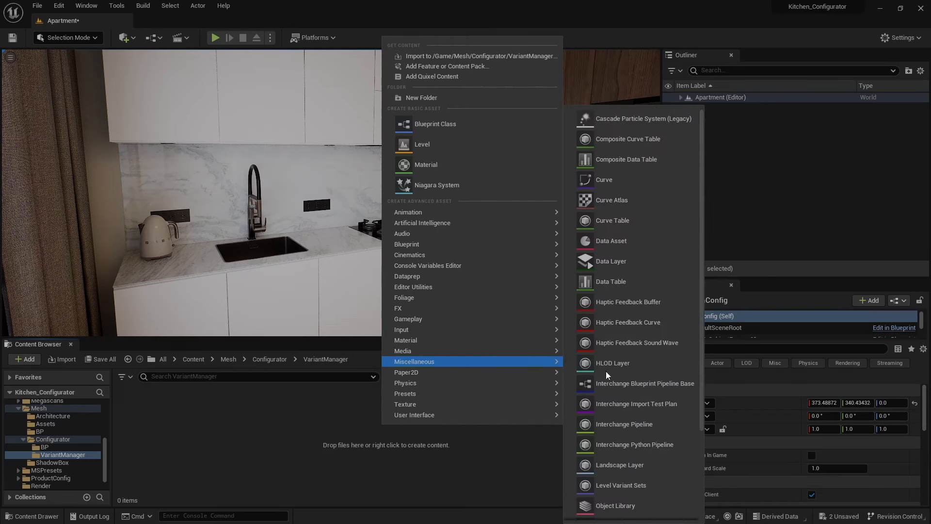
{"action": "left_click", "coordinate": [623, 485]}
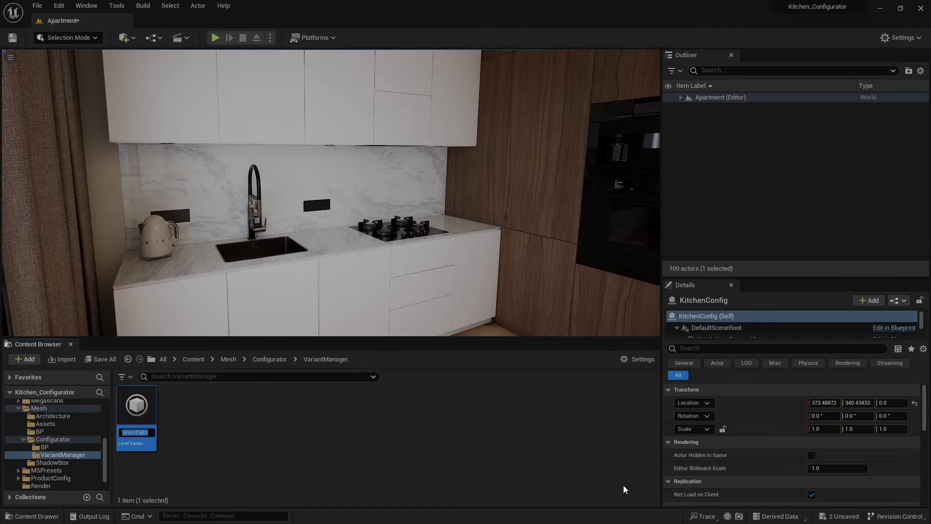
{"action": "type", "text": "VM_Kitchen"}
{"action": "key", "text": "Return"}
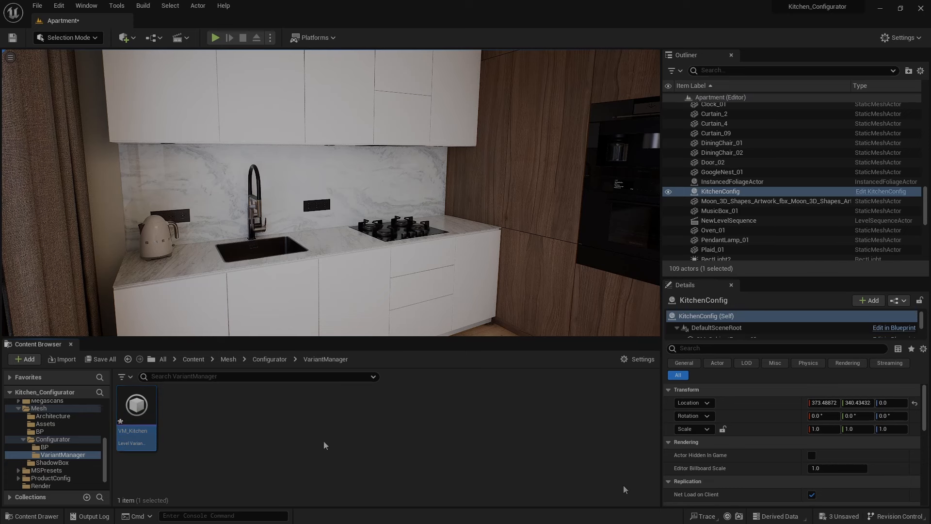
- Open VM_Kitchen in the Variant Manager and add a variant set named Taps
{"action": "double_click", "coordinate": [146, 412]}
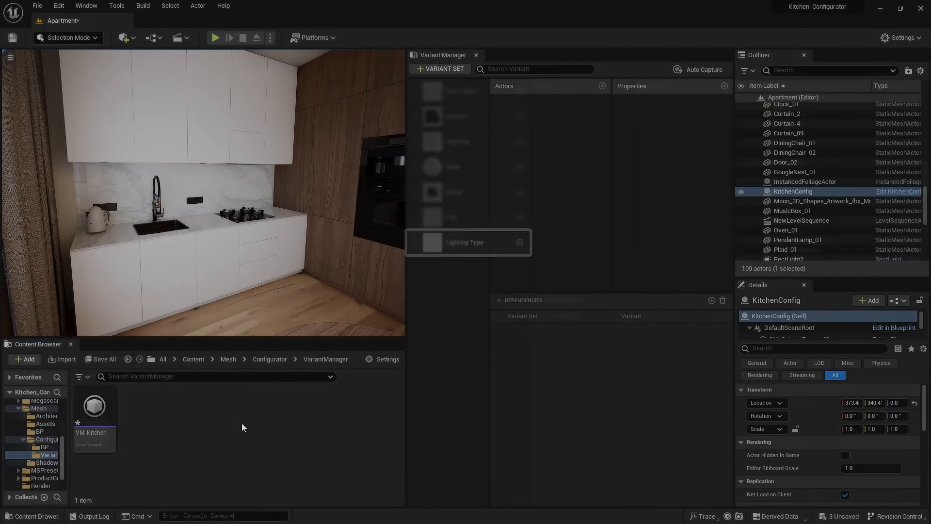
{"action": "left_click", "coordinate": [447, 69]}
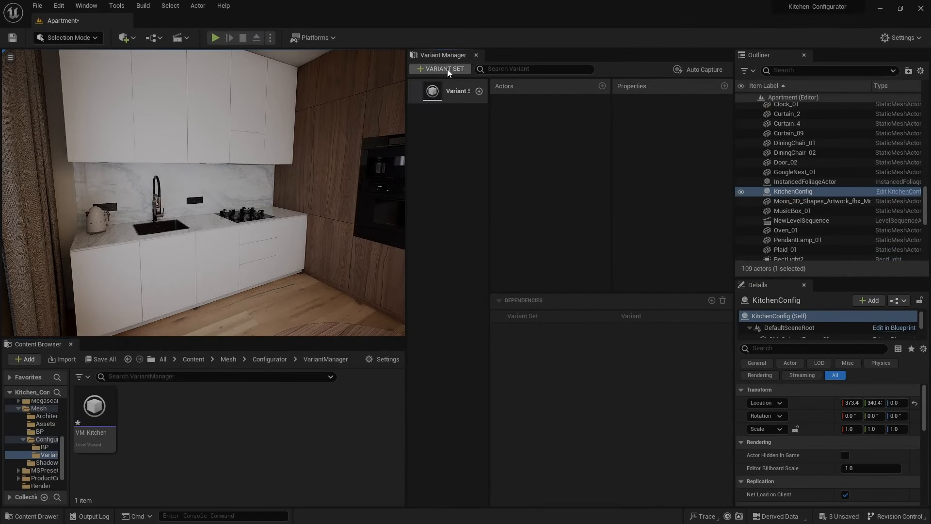
{"action": "left_click_drag", "start_coordinate": [489, 121], "coordinate": [518, 125]}
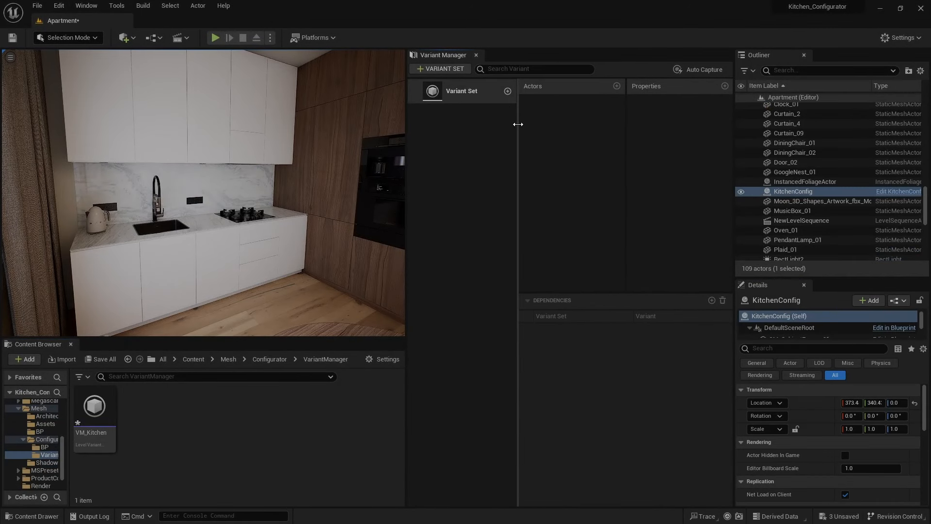
{"action": "right_click", "coordinate": [467, 95]}
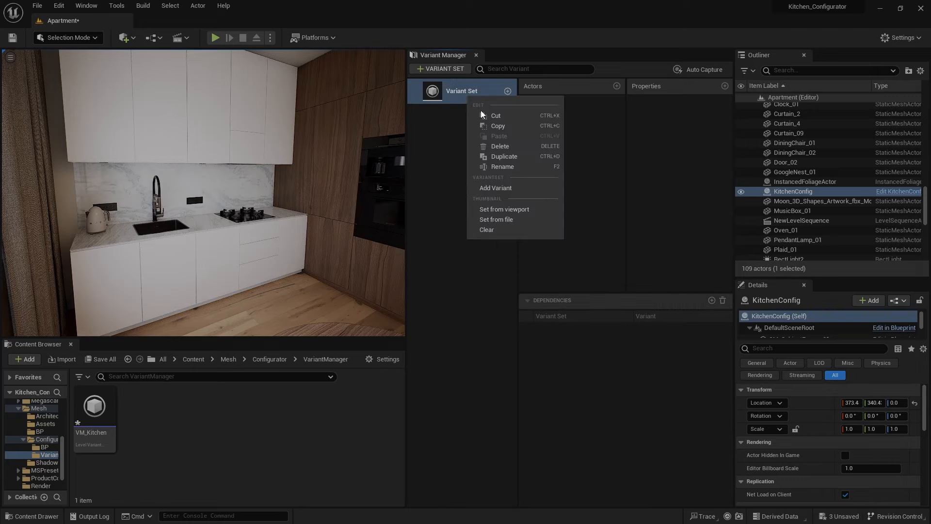
{"action": "left_click", "coordinate": [502, 166]}
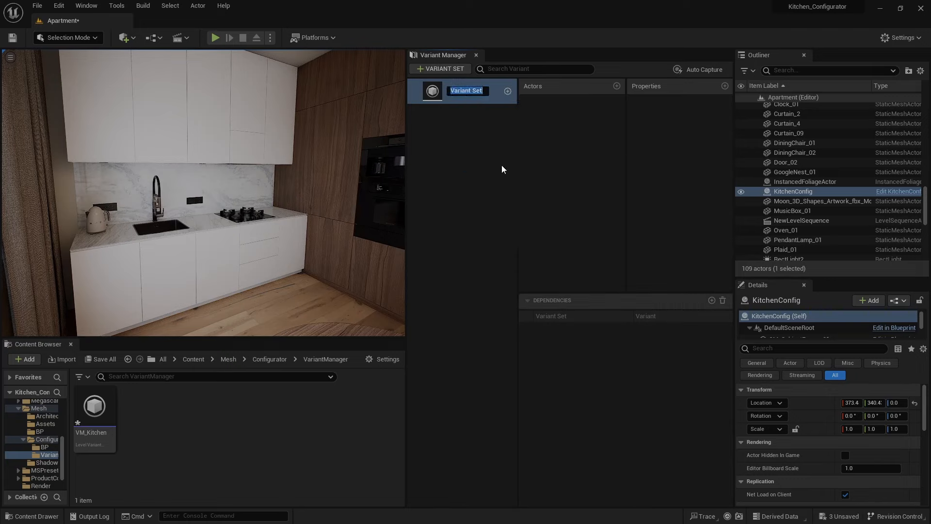
{"action": "type", "text": "Taps"}
{"action": "key", "text": "Return"}
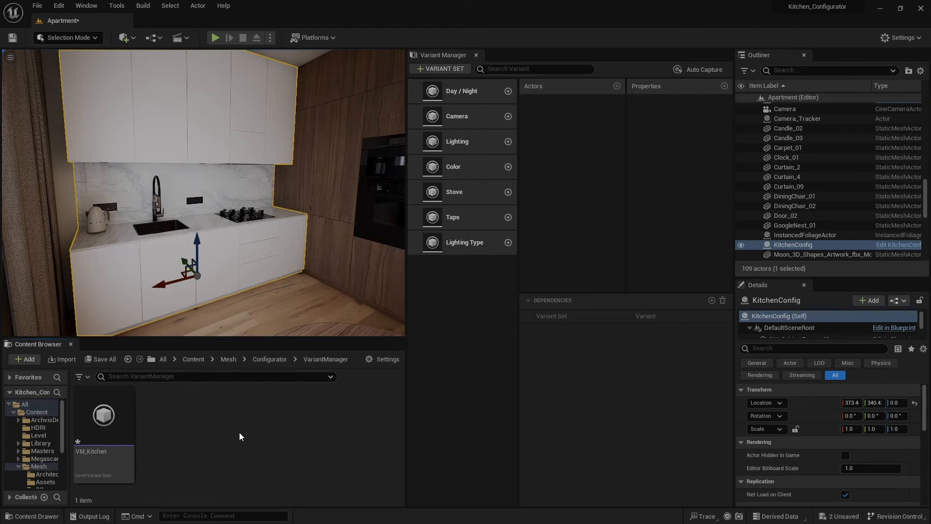
- Add three variants to the Taps variant set and rename the first one Tap_01
{"action": "left_click", "coordinate": [510, 218]}
{"action": "left_click", "coordinate": [509, 217]}
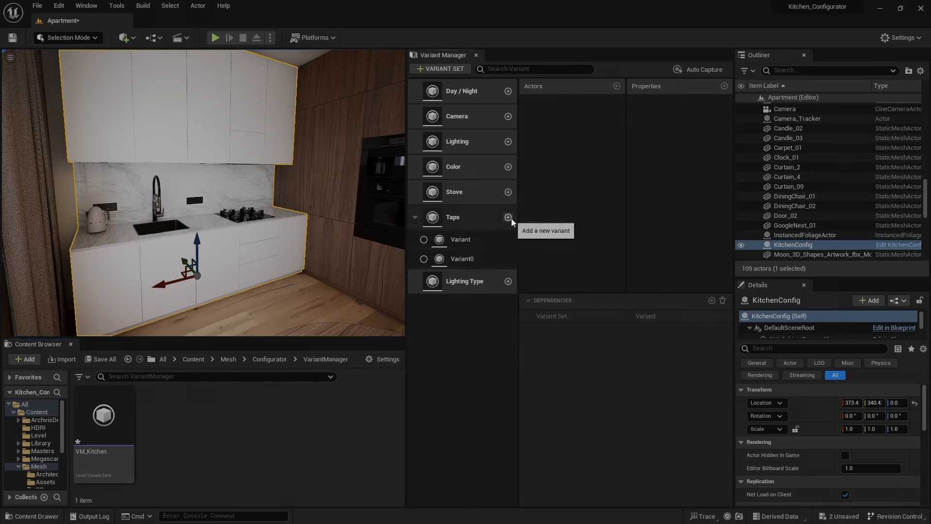
{"action": "left_click", "coordinate": [508, 217]}
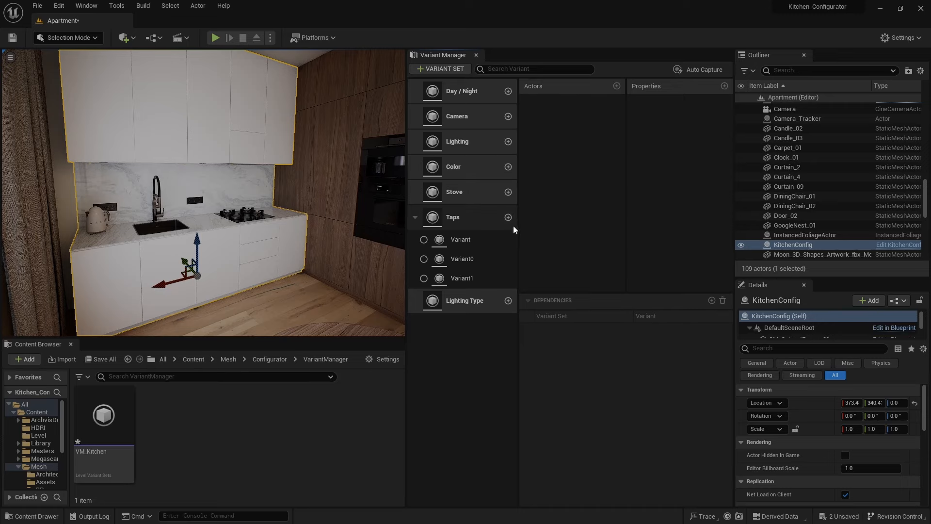
{"action": "left_click", "coordinate": [471, 241]}
{"action": "double_click", "coordinate": [471, 241]}
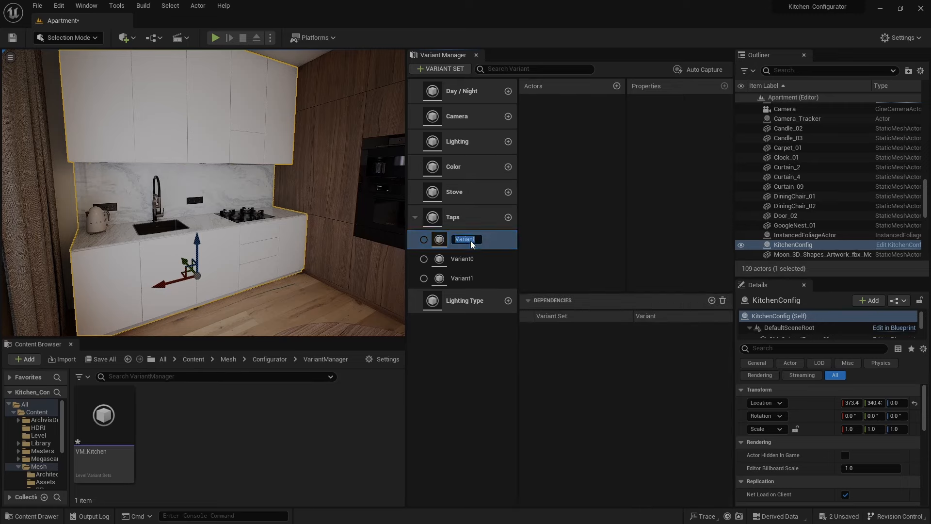
{"action": "type", "text": "Tap_01"}
{"action": "key", "text": "Return"}
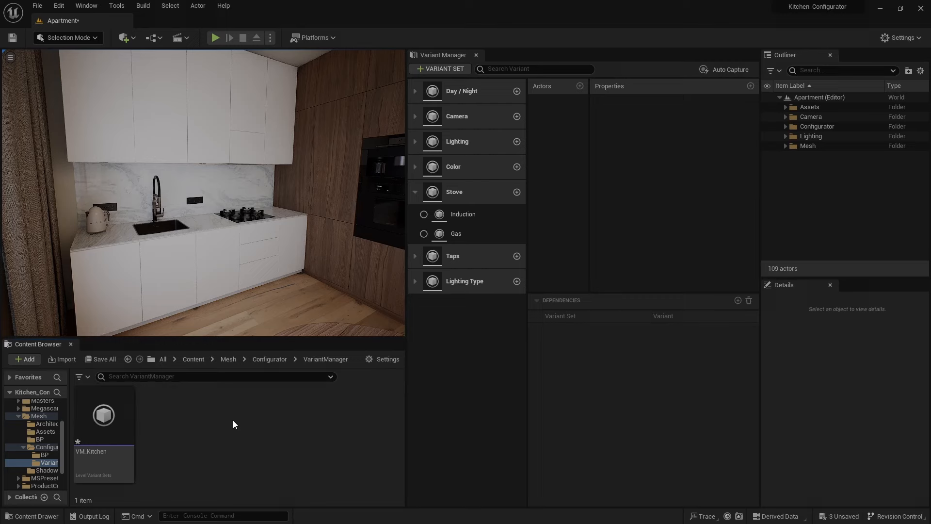
- Bind the KitchenConfig actor to the Stove set's Induction variant, capturing the Visible properties of SM_GasStove_01 and SM_InductionStove_01
{"action": "left_click", "coordinate": [260, 274]}
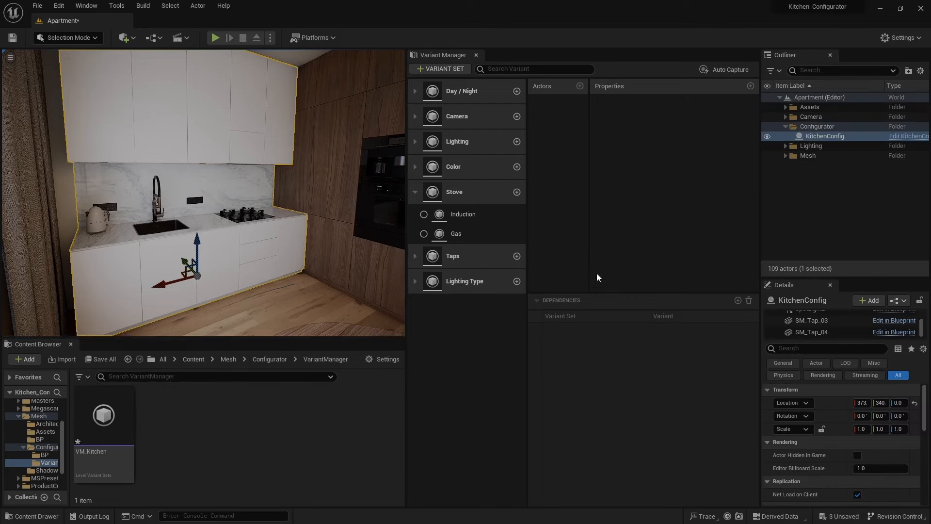
{"action": "left_click", "coordinate": [810, 135]}
{"action": "left_click_drag", "start_coordinate": [810, 135], "coordinate": [494, 216]}
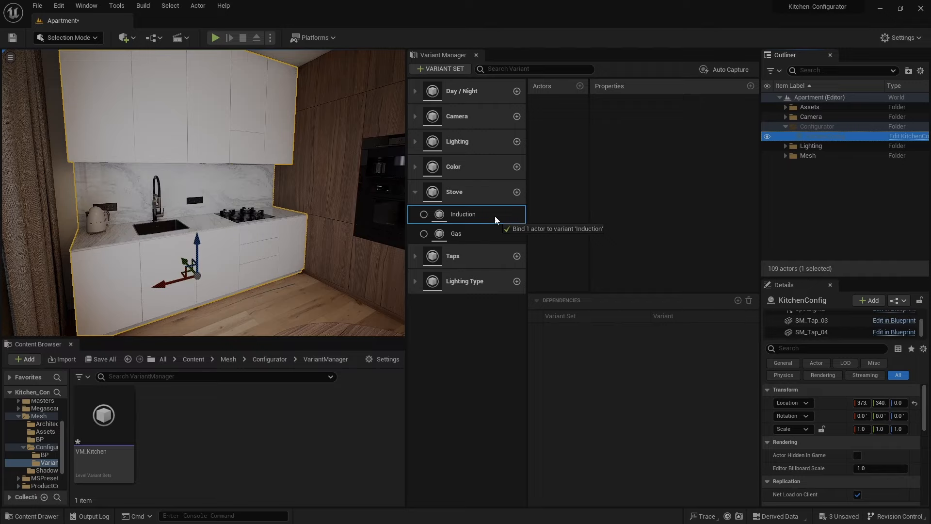
{"action": "left_click_drag", "start_coordinate": [495, 216], "coordinate": [494, 216]}
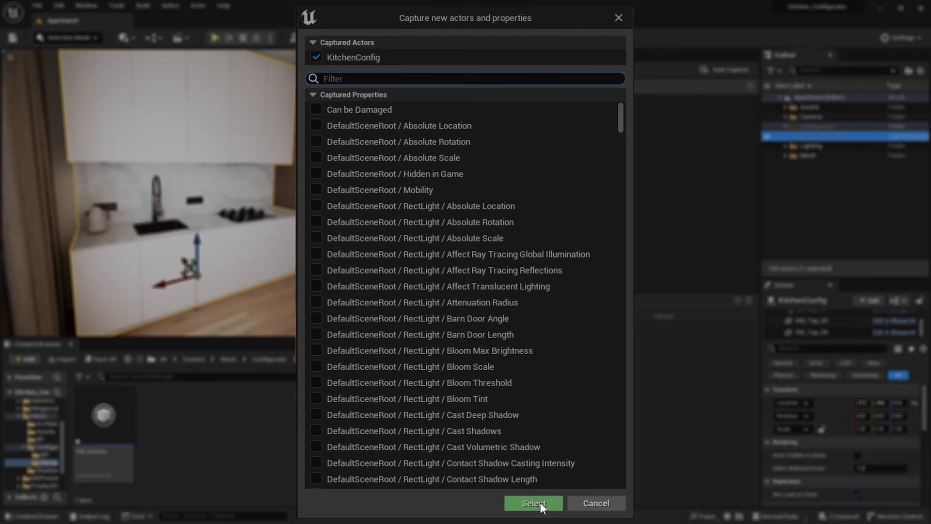
{"action": "type", "text": "visible"}
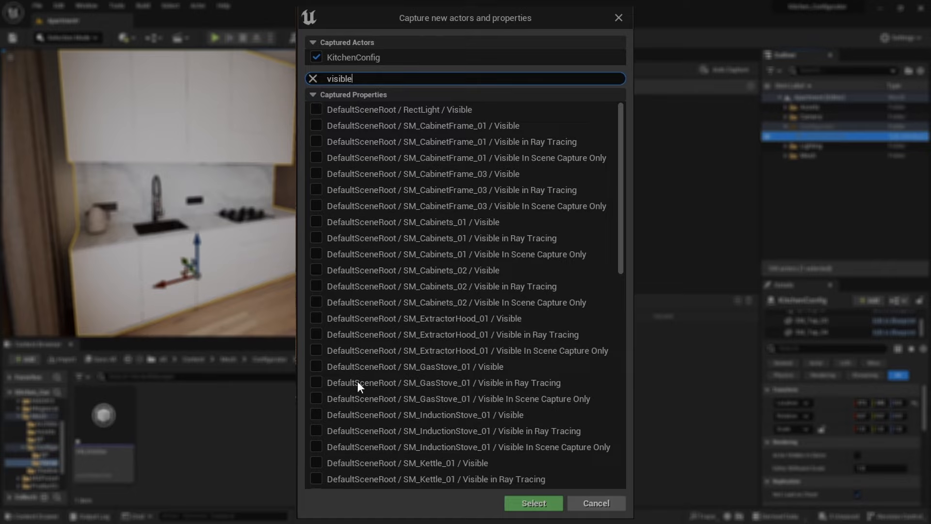
{"action": "left_click", "coordinate": [318, 368]}
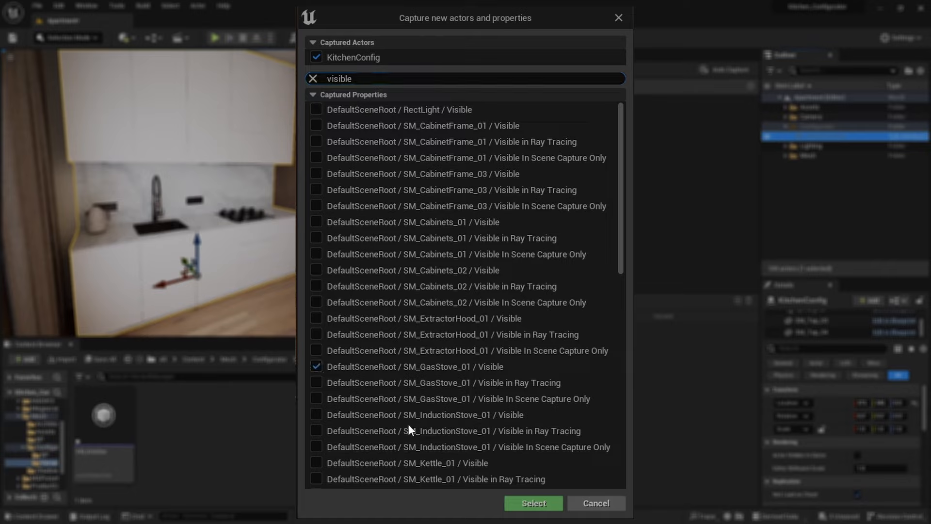
{"action": "left_click", "coordinate": [316, 414]}
{"action": "left_click", "coordinate": [532, 502]}
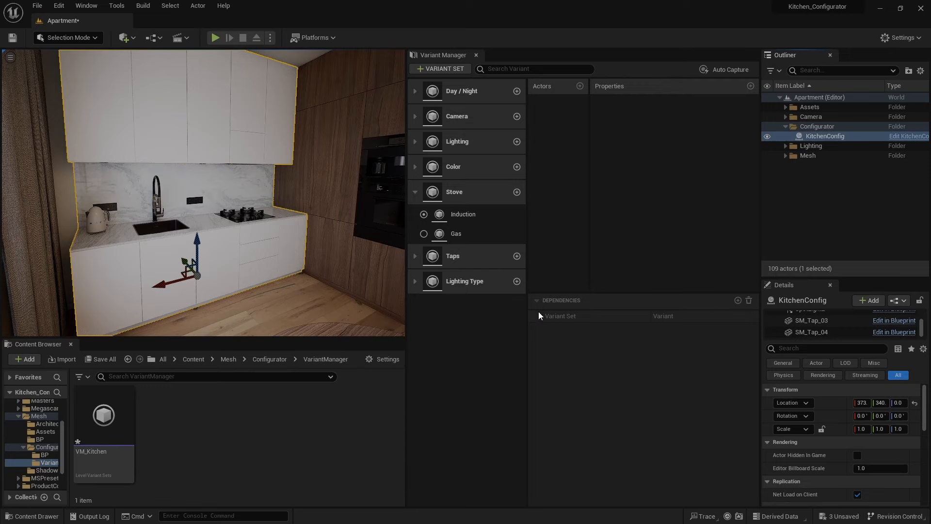
- In the Induction variant, turn off the Visible property of SM_GasStove_01 on the KitchenConfig actor
{"action": "left_click", "coordinate": [482, 220]}
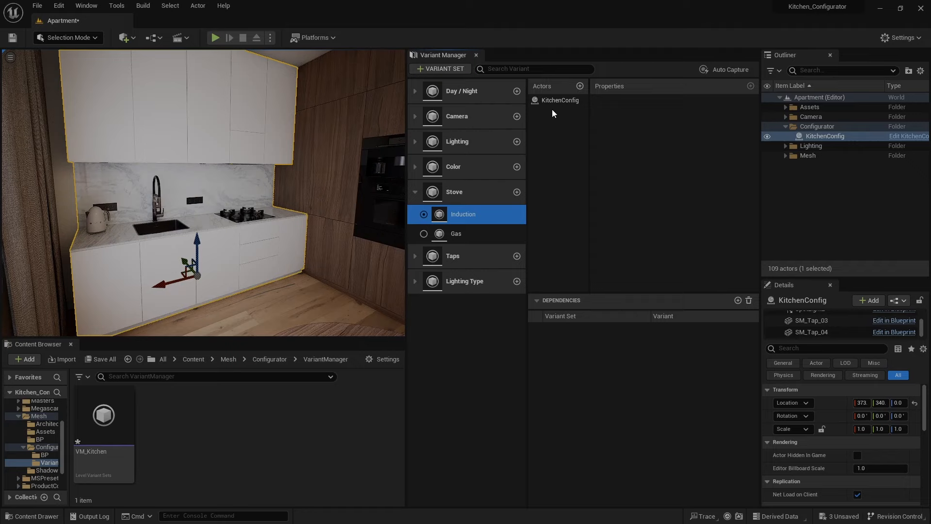
{"action": "left_click", "coordinate": [554, 103]}
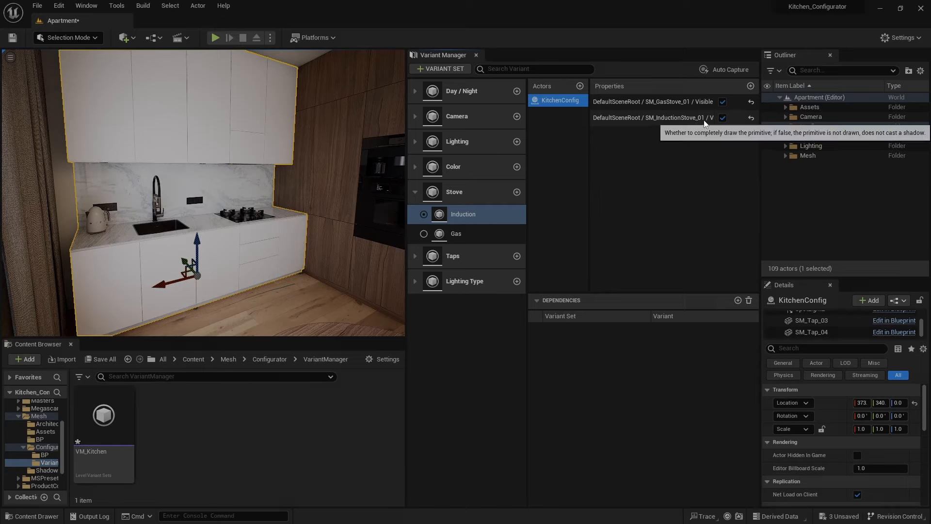
{"action": "left_click", "coordinate": [722, 102]}
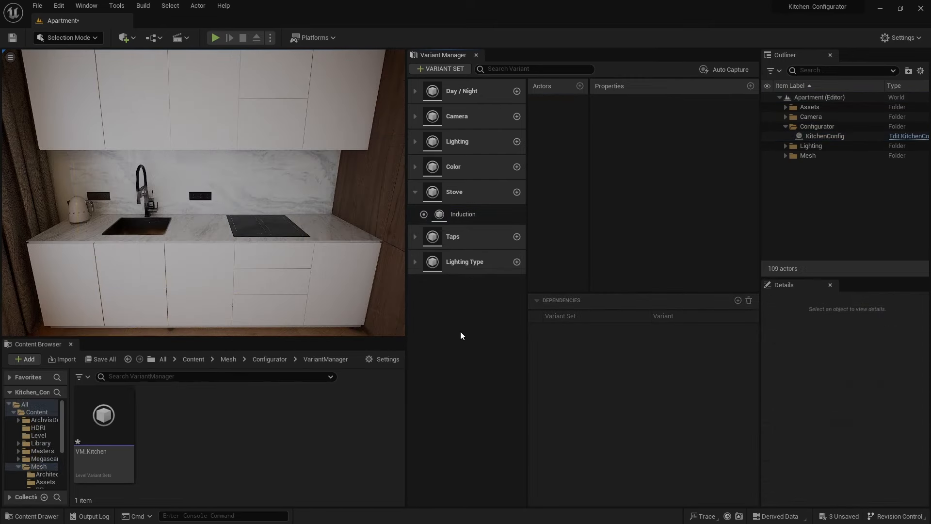
- Duplicate the Induction variant in the Stove set and rename the copy Gas
{"action": "left_click", "coordinate": [477, 212]}
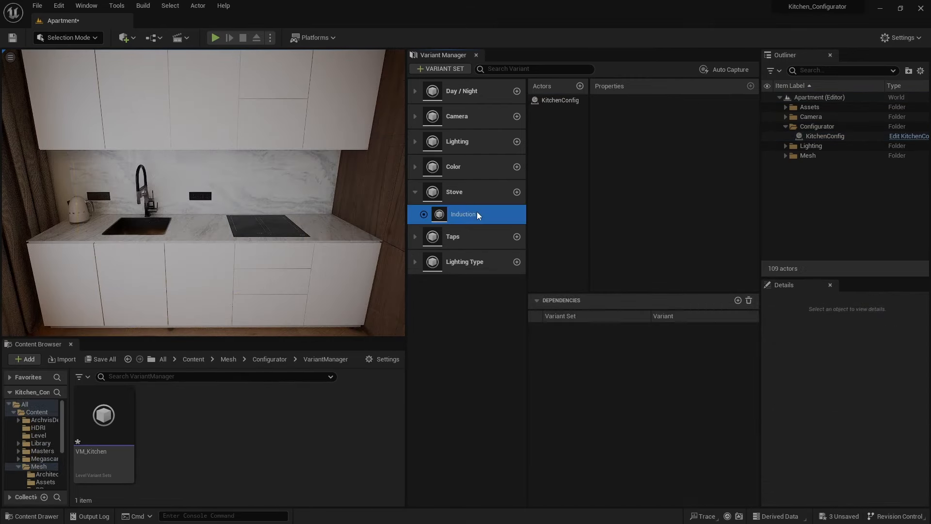
{"action": "key", "text": "ctrl+d"}
{"action": "left_click", "coordinate": [474, 235]}
{"action": "left_click", "coordinate": [474, 234]}
{"action": "type", "text": "Ga"}
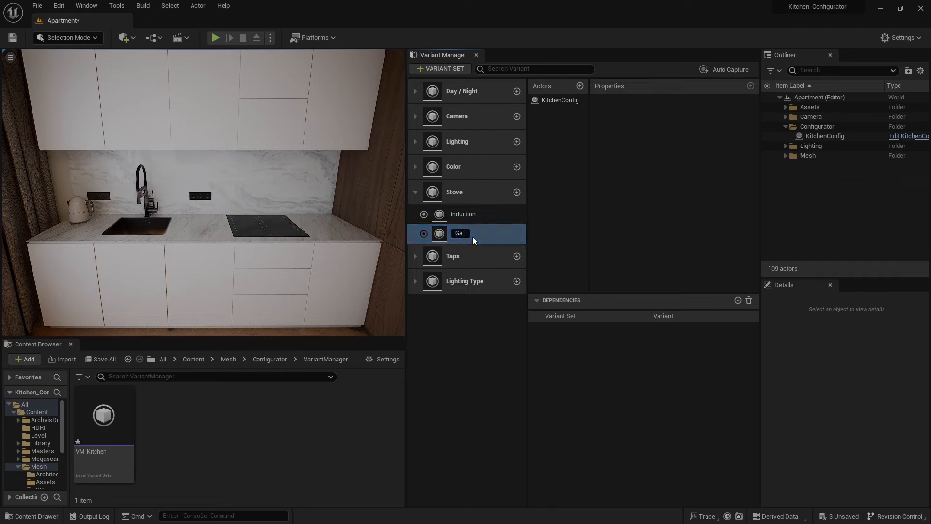
{"action": "type", "text": "s"}
{"action": "key", "text": "Return"}
- In the Gas variant, turn off the Visible property of SM_InductionStove_01 and turn it on for SM_GasStove_01
{"action": "left_click", "coordinate": [560, 100]}
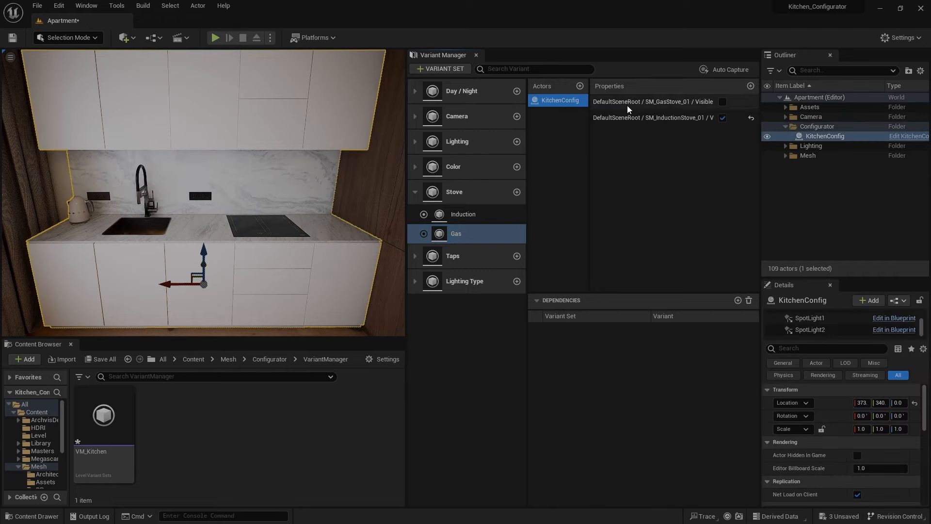
{"action": "left_click", "coordinate": [723, 118]}
{"action": "left_click", "coordinate": [722, 101]}
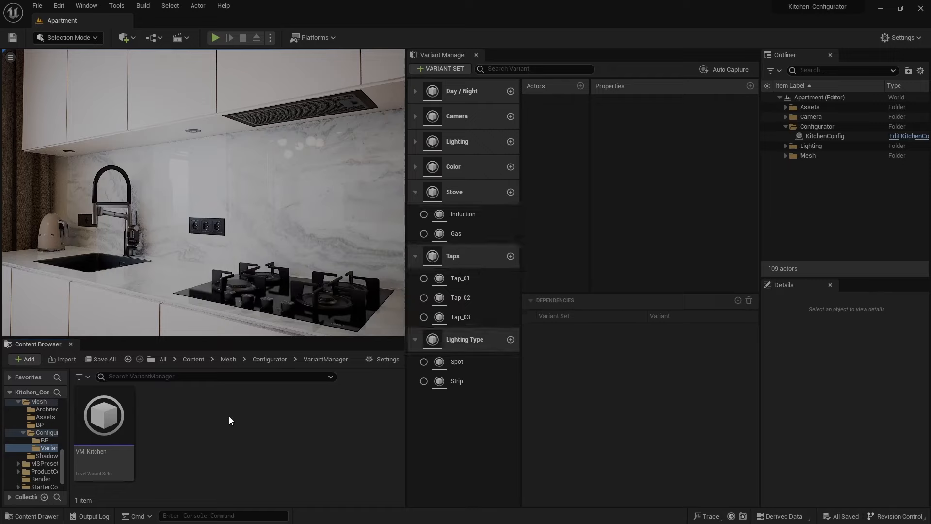
- Preview the Stove, Taps and Lighting Type variants one after another, from Induction and Gas to Spot and Strip
{"action": "double_click", "coordinate": [451, 217]}
{"action": "double_click", "coordinate": [461, 235]}
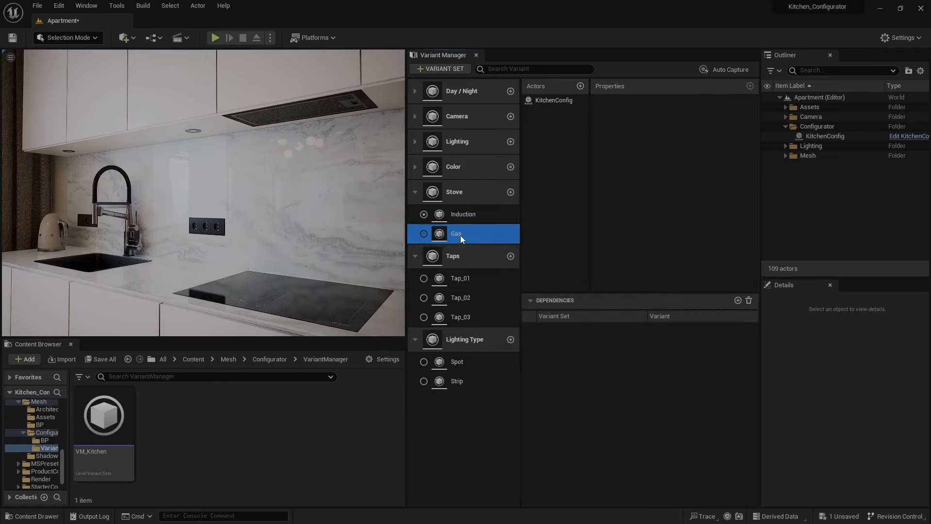
{"action": "double_click", "coordinate": [465, 217]}
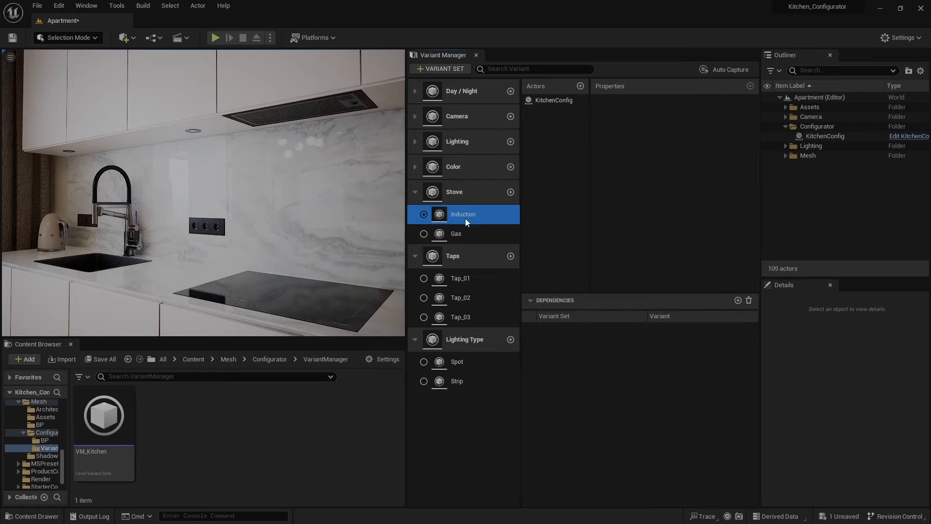
{"action": "left_click", "coordinate": [473, 278]}
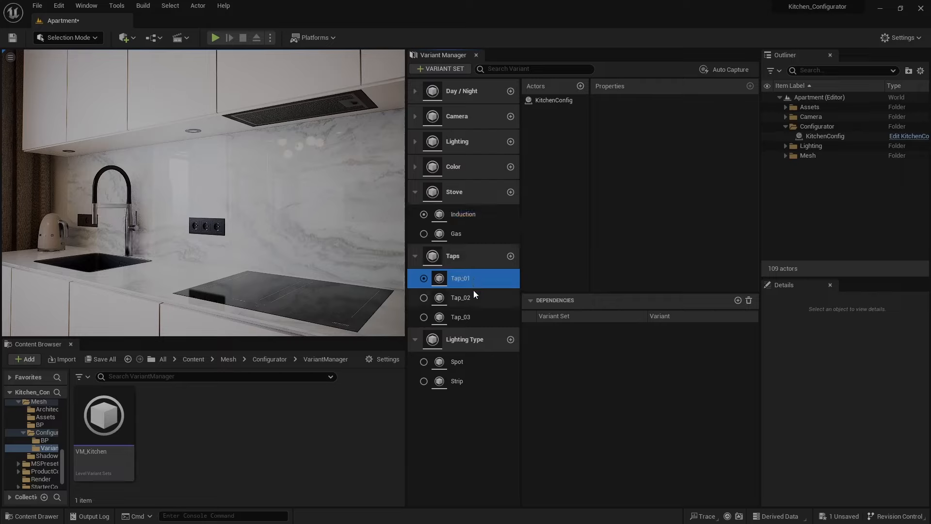
{"action": "double_click", "coordinate": [474, 293]}
{"action": "double_click", "coordinate": [473, 315]}
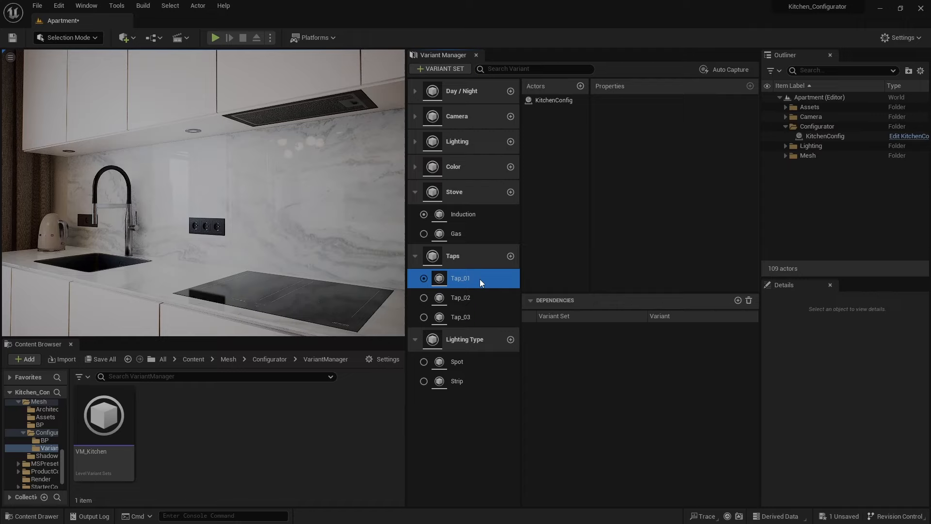
{"action": "left_click", "coordinate": [475, 360]}
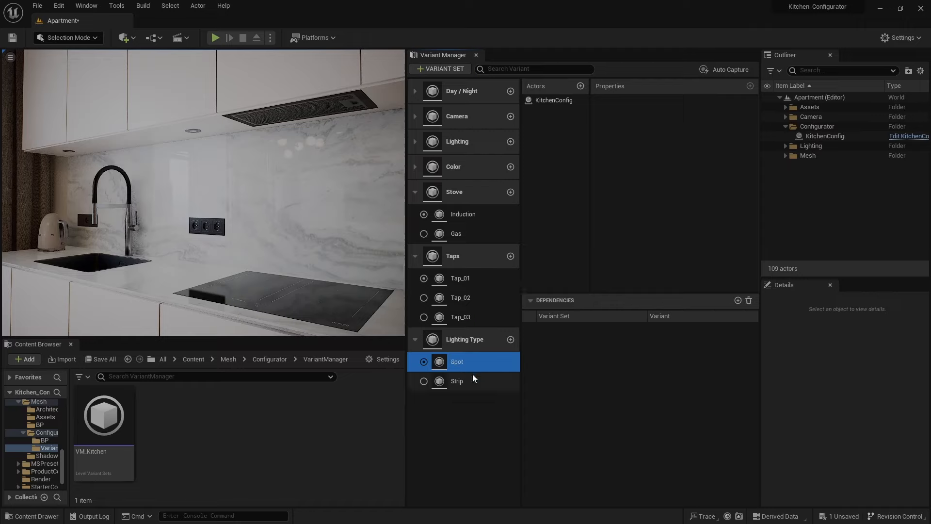
{"action": "left_click", "coordinate": [473, 382]}
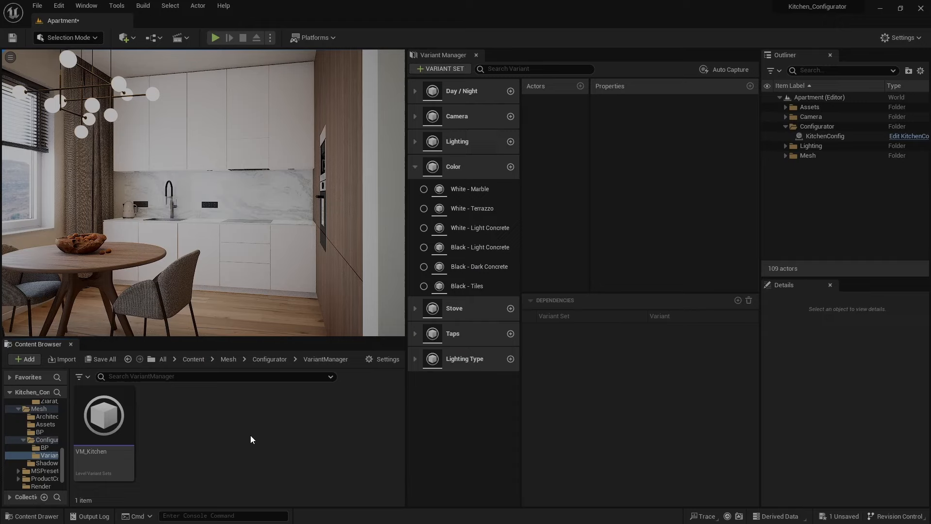
- Go through the six variants of the Color set, from White - Marble to Black - Tiles
{"action": "left_click", "coordinate": [495, 195]}
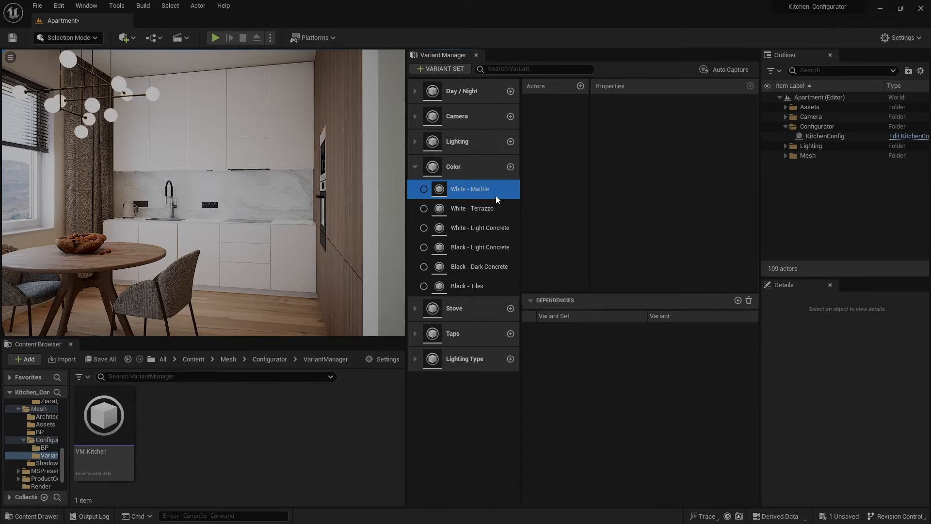
{"action": "left_click", "coordinate": [498, 211]}
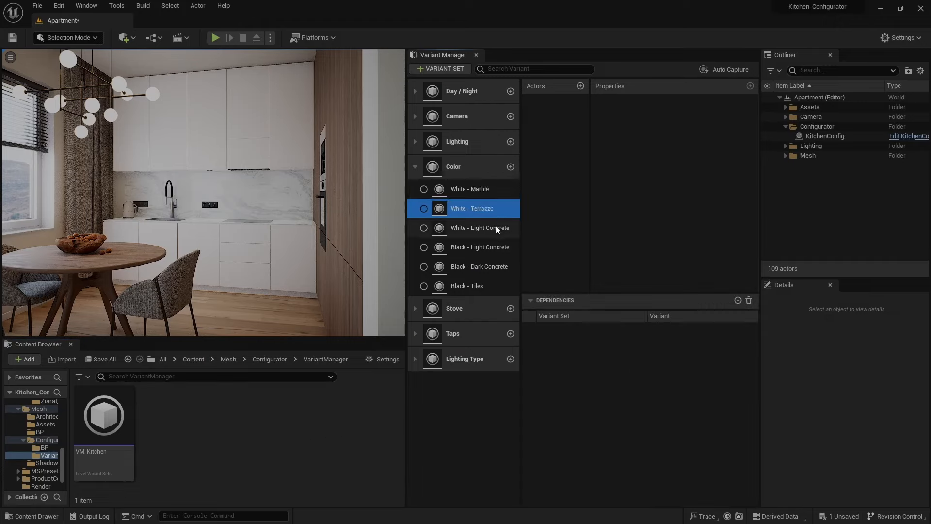
{"action": "left_click", "coordinate": [496, 227]}
{"action": "left_click", "coordinate": [492, 247]}
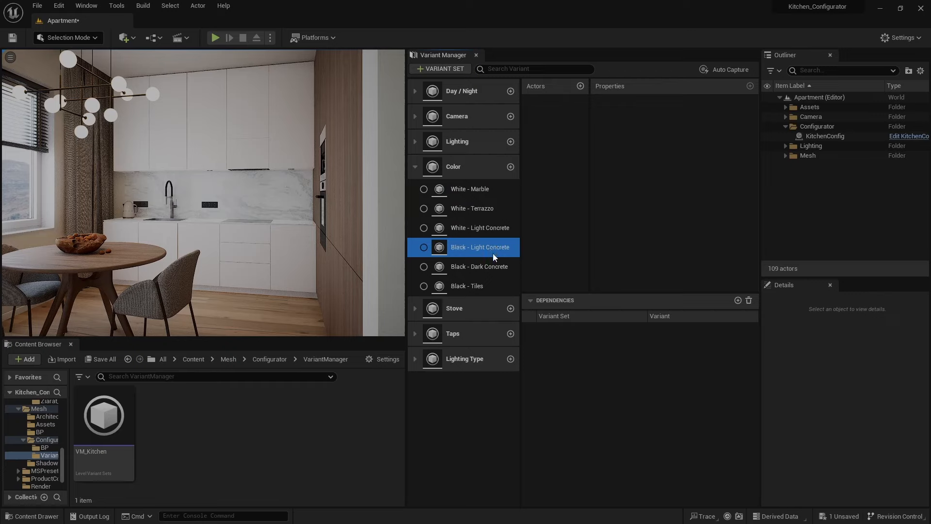
{"action": "left_click", "coordinate": [493, 263]}
{"action": "left_click", "coordinate": [487, 286]}
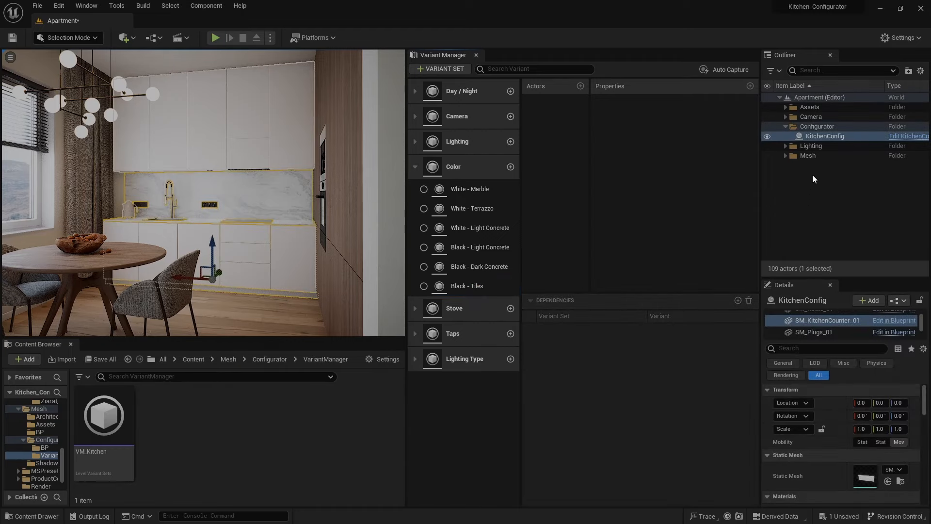
- Bind the KitchenConfig actor to the White - Marble variant, capturing Material[1] and Material[2] of SM_KitchenCounter_01
{"action": "left_click_drag", "start_coordinate": [813, 136], "coordinate": [481, 194]}
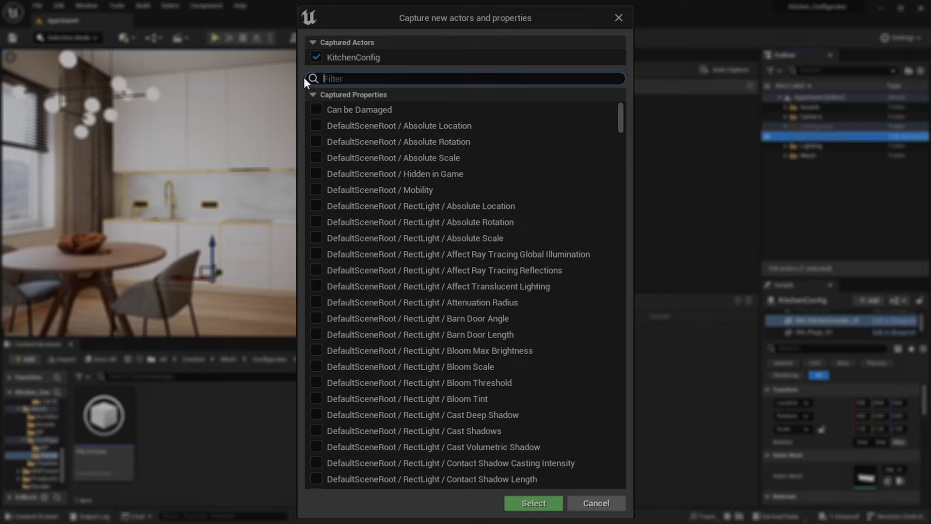
{"action": "type", "text": "Kitchen Co"}
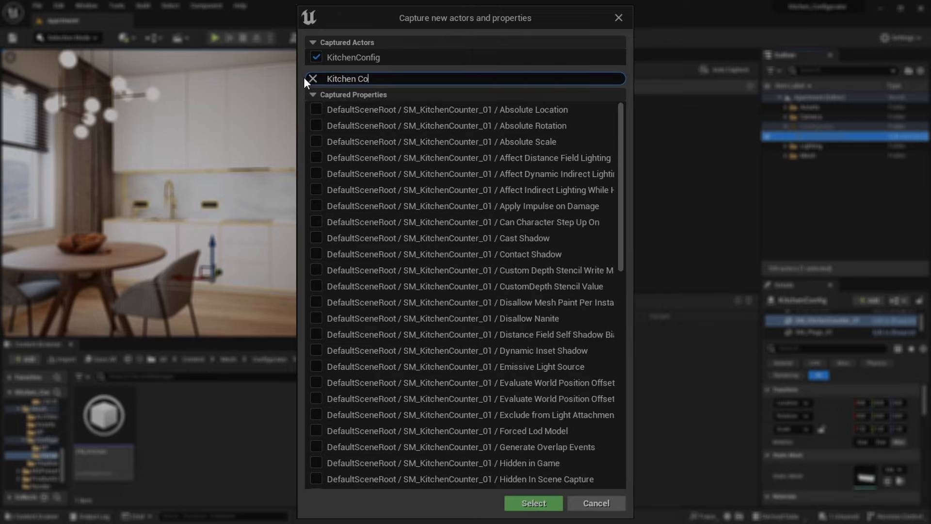
{"action": "type", "text": "unter Material"}
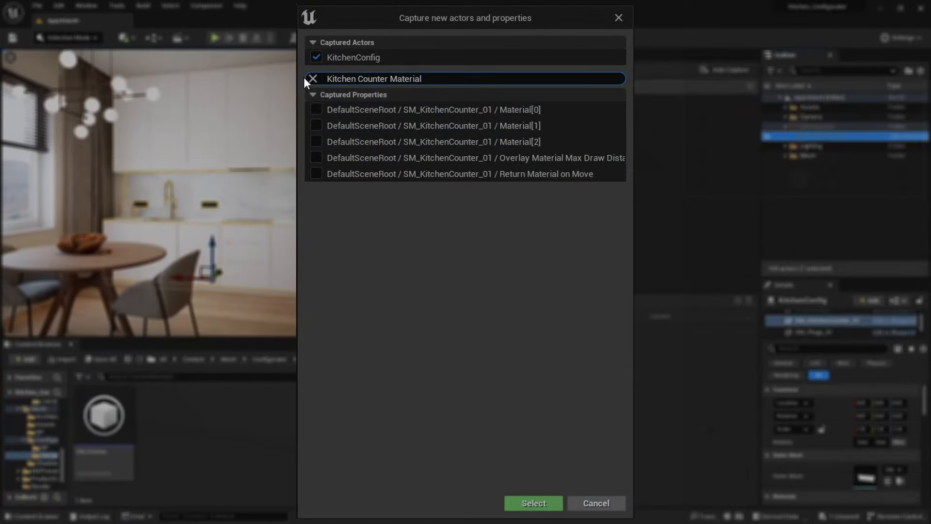
{"action": "left_click", "coordinate": [317, 126]}
{"action": "left_click", "coordinate": [318, 140]}
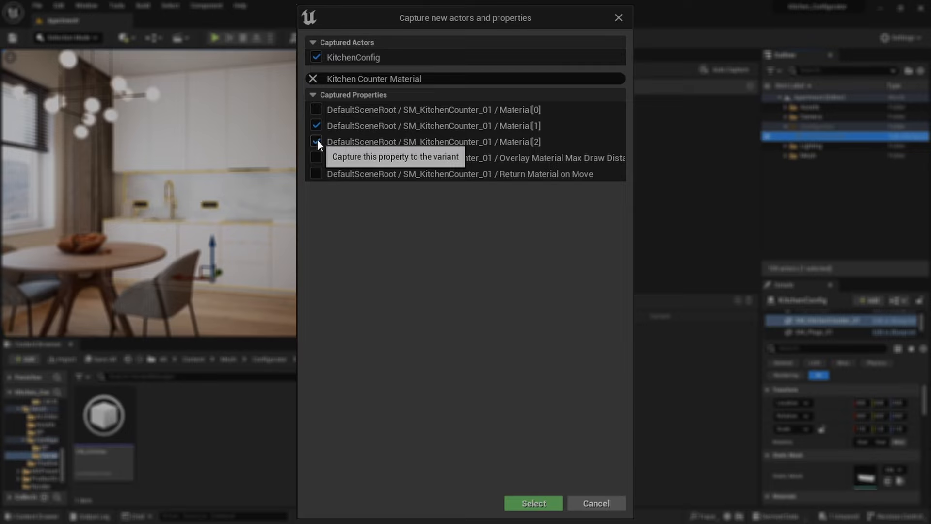
{"action": "left_click", "coordinate": [526, 503]}
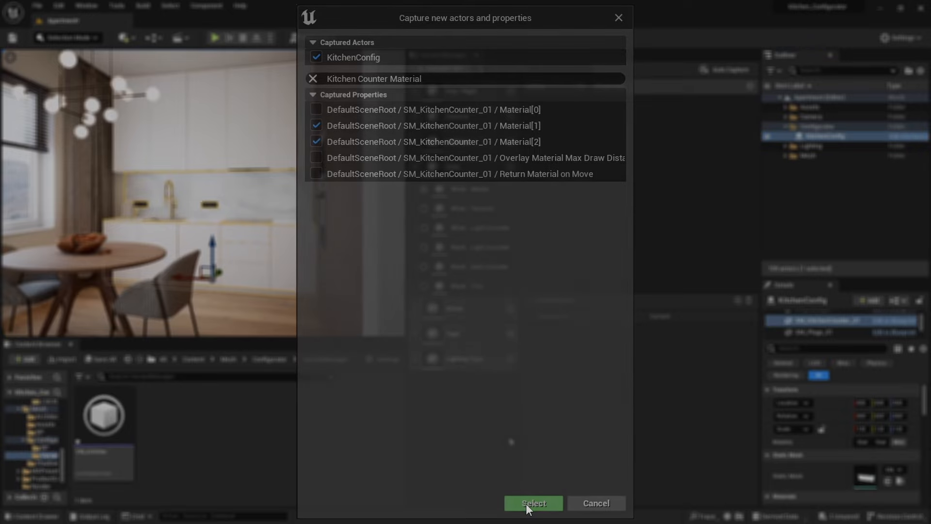
{"action": "left_click", "coordinate": [490, 194]}
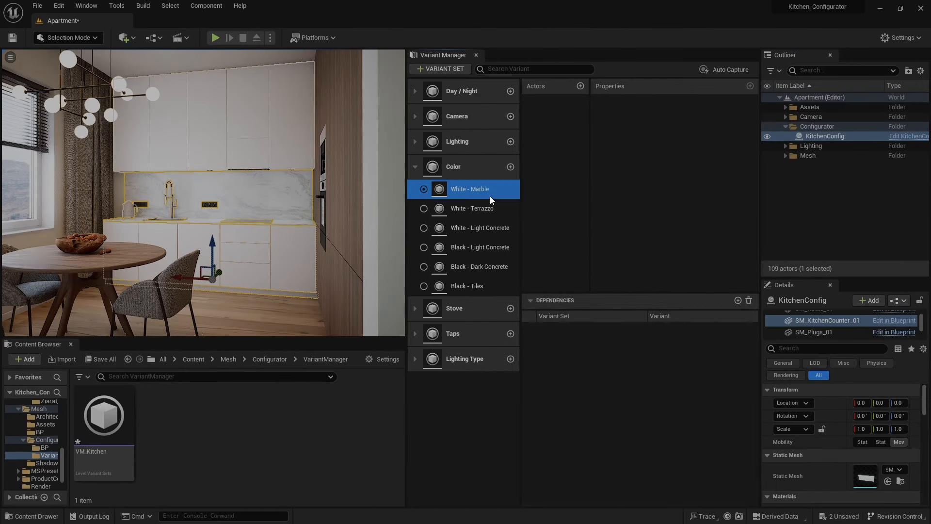
{"action": "left_click", "coordinate": [558, 103]}
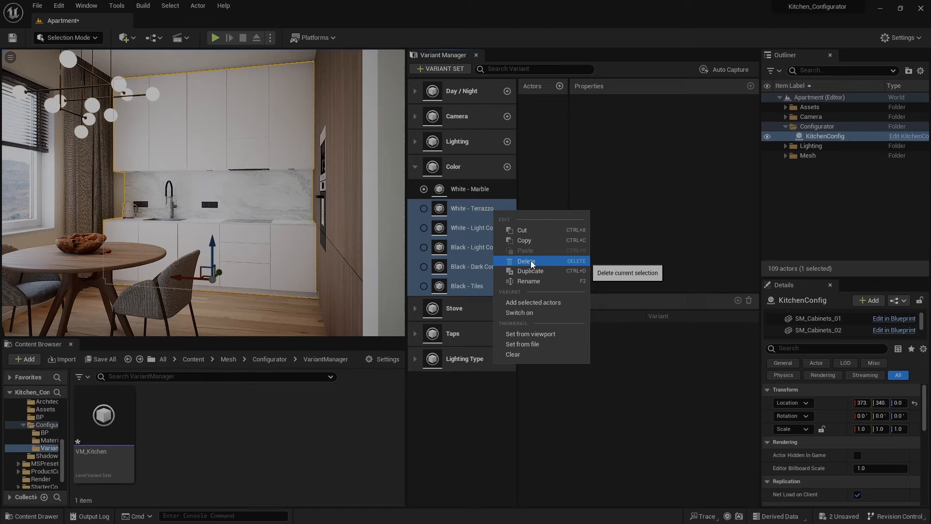
- Delete the five Color variants from White - Terrazzo to Black - Tiles and duplicate the White - Marble variant
{"action": "left_click", "coordinate": [530, 261]}
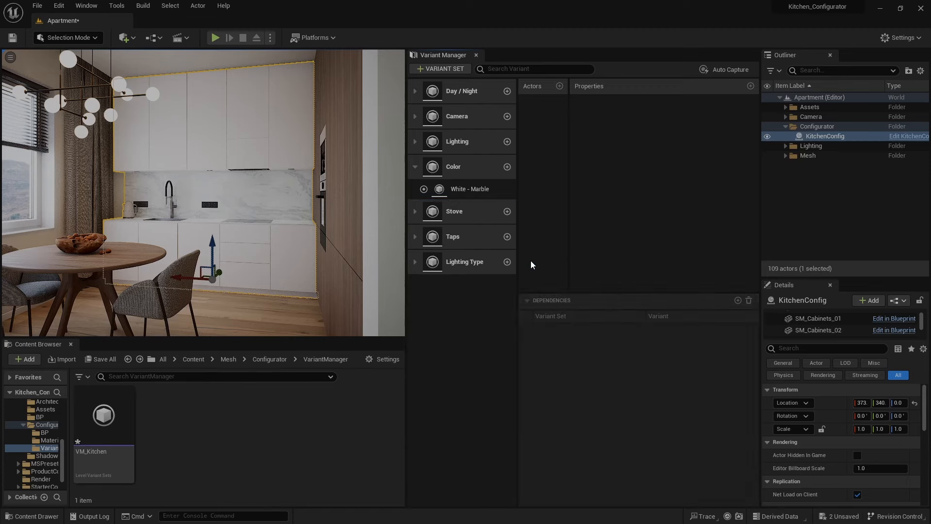
{"action": "left_click", "coordinate": [500, 194]}
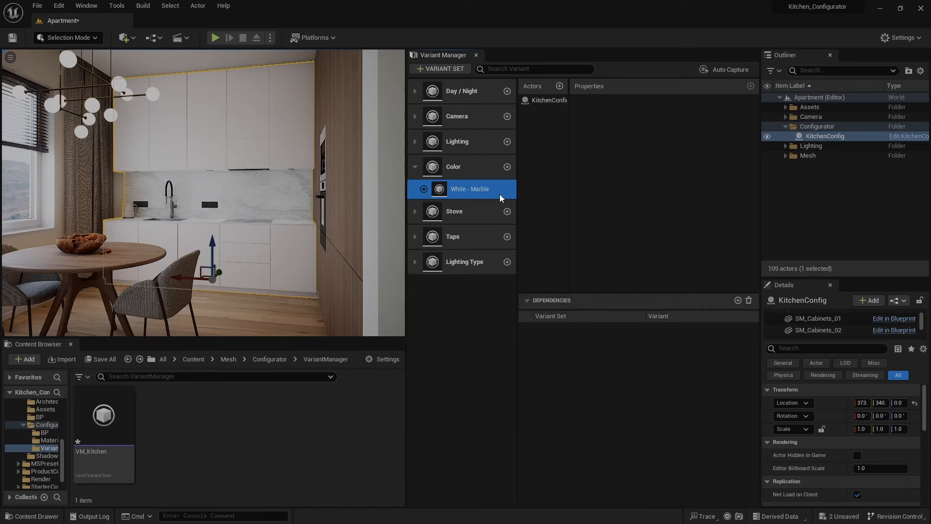
{"action": "key", "text": "ctrl+d"}
- Rename the duplicate of the White - Marble variant to White - Terrazzo
{"action": "left_click", "coordinate": [483, 208]}
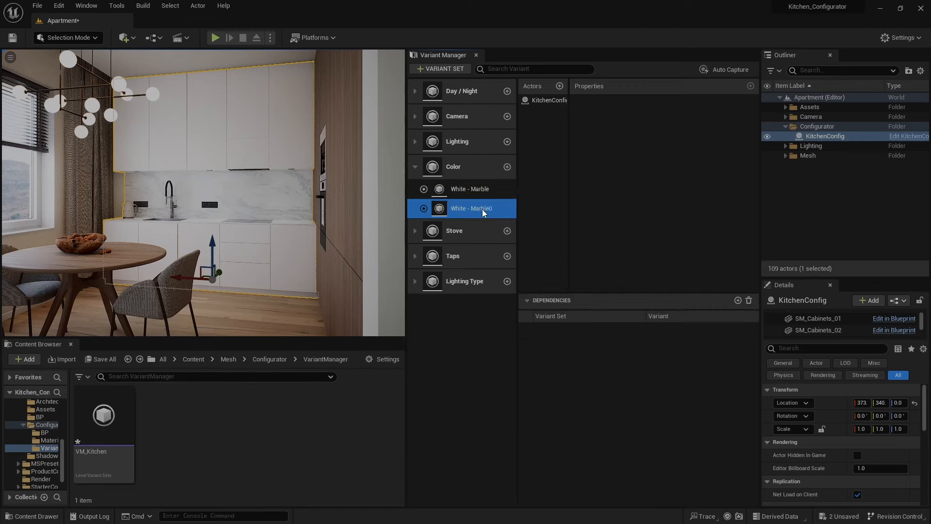
{"action": "key", "text": "F2"}
{"action": "key", "text": "Right"}
{"action": "key", "text": "BackSpace"}
{"action": "key", "text": "BackSpace"}
{"action": "key", "text": "BackSpace"}
{"action": "key", "text": "BackSpace"}
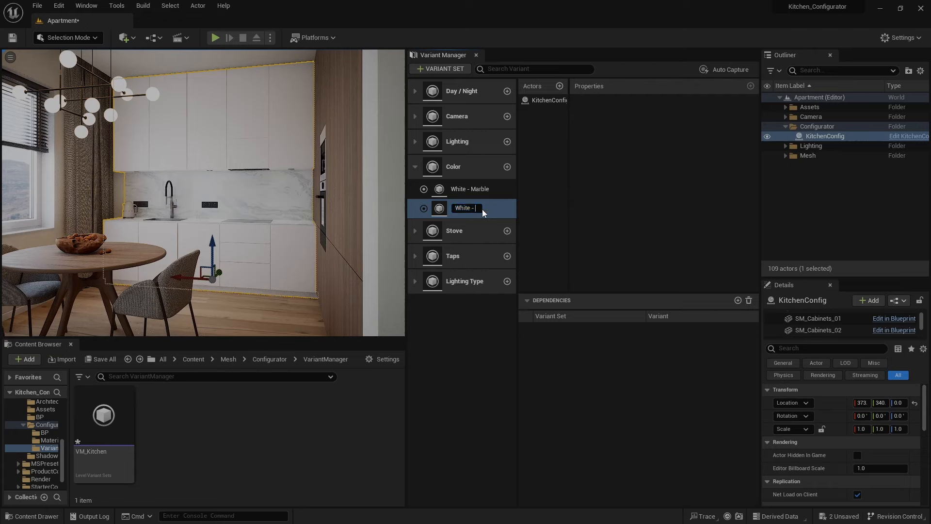
{"action": "type", "text": "Terrazzo"}
{"action": "key", "text": "Return"}
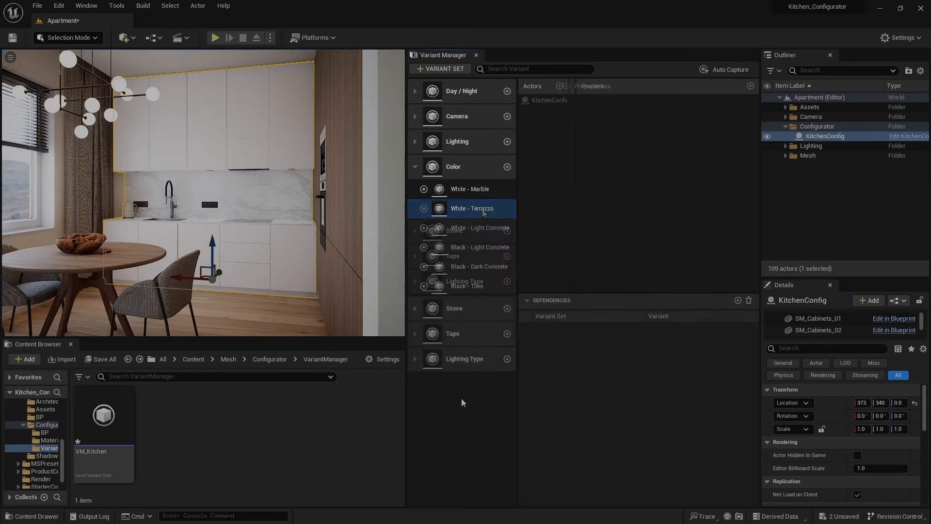
- Check the actor bound to each of the six Color variants and the material properties captured for KitchenConfig in White - Marble
{"action": "left_click", "coordinate": [495, 290]}
{"action": "left_click", "coordinate": [513, 267]}
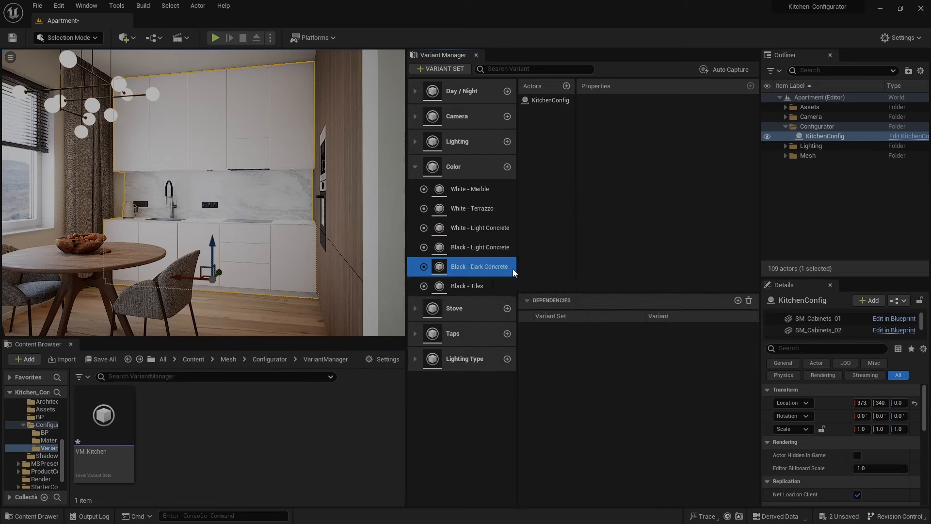
{"action": "left_click", "coordinate": [513, 249]}
{"action": "left_click", "coordinate": [510, 230]}
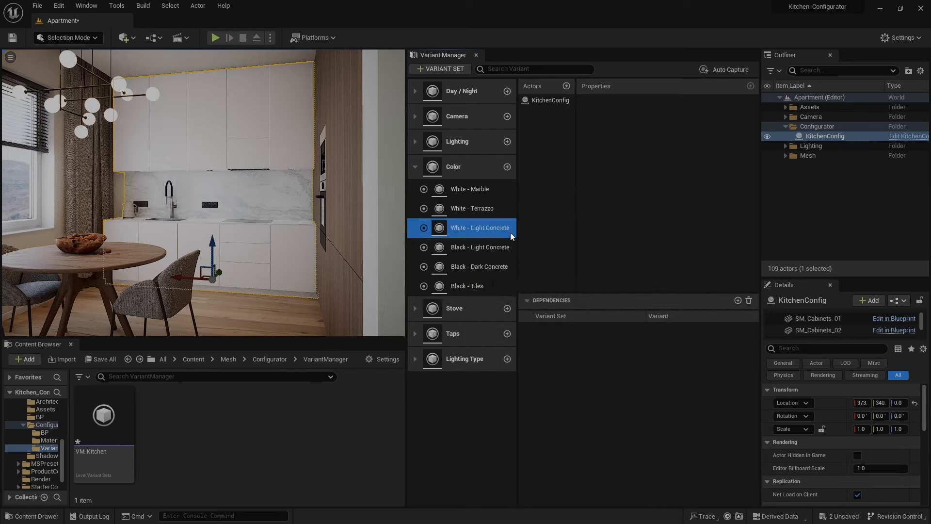
{"action": "left_click", "coordinate": [511, 210]}
{"action": "left_click", "coordinate": [511, 192]}
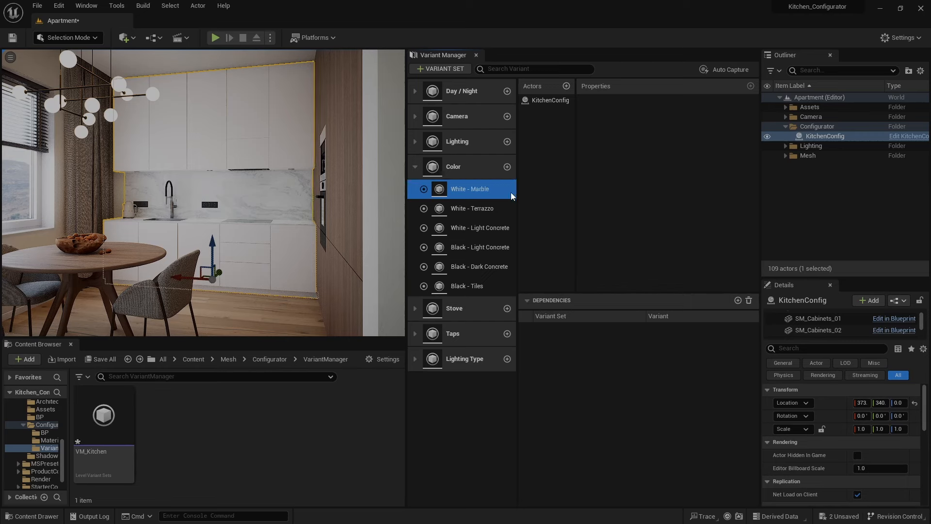
{"action": "left_click", "coordinate": [561, 101]}
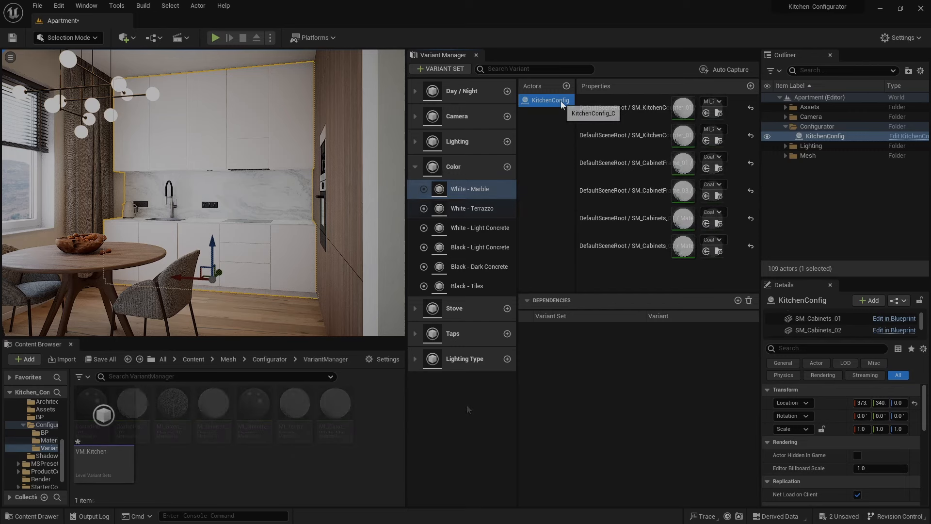
- In the Black - Light Concrete variant, assign CoatedPlastic_01 to the captured materials of SM_CabinetFrame_01, SM_CabinetFrame_03, SM_Cabinets_01 and SM_Cabinets_02
{"action": "left_click", "coordinate": [471, 208]}
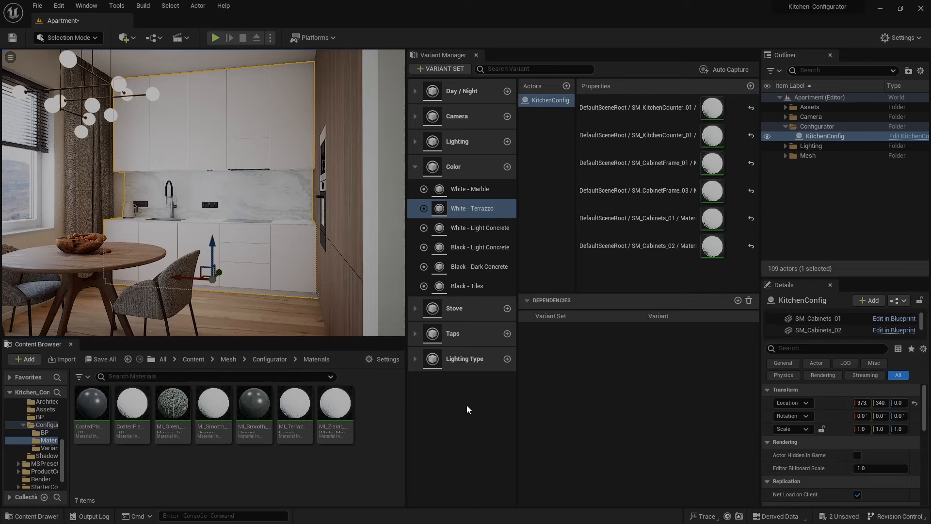
{"action": "left_click_drag", "start_coordinate": [92, 405], "coordinate": [716, 164]}
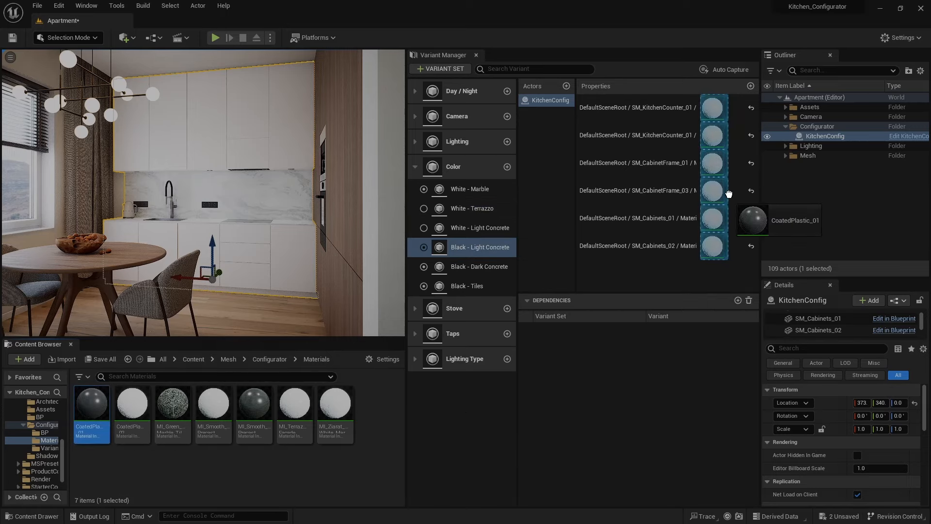
{"action": "left_click_drag", "start_coordinate": [92, 405], "coordinate": [713, 191]}
{"action": "left_click_drag", "start_coordinate": [92, 405], "coordinate": [712, 218]}
{"action": "left_click_drag", "start_coordinate": [142, 415], "coordinate": [714, 253]}
- Activate each Color variant in turn, from White - Marble to Black - Tiles, to check its cabinet and backsplash materials in the viewport
{"action": "left_click", "coordinate": [513, 190]}
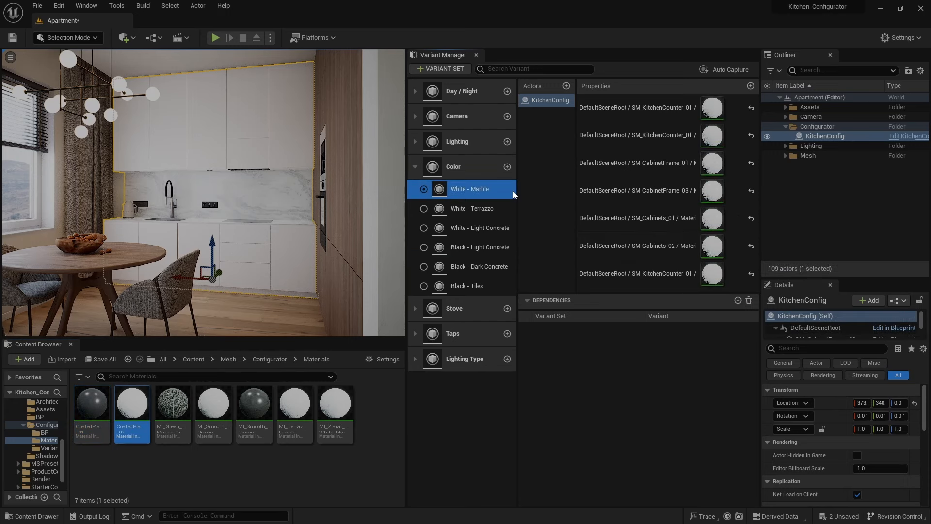
{"action": "left_click", "coordinate": [512, 206]}
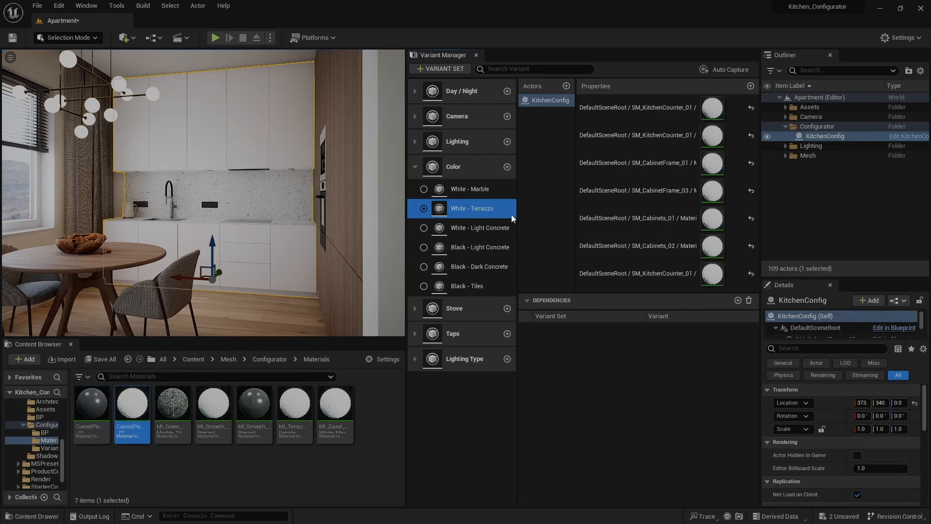
{"action": "left_click", "coordinate": [510, 226]}
{"action": "left_click", "coordinate": [512, 247]}
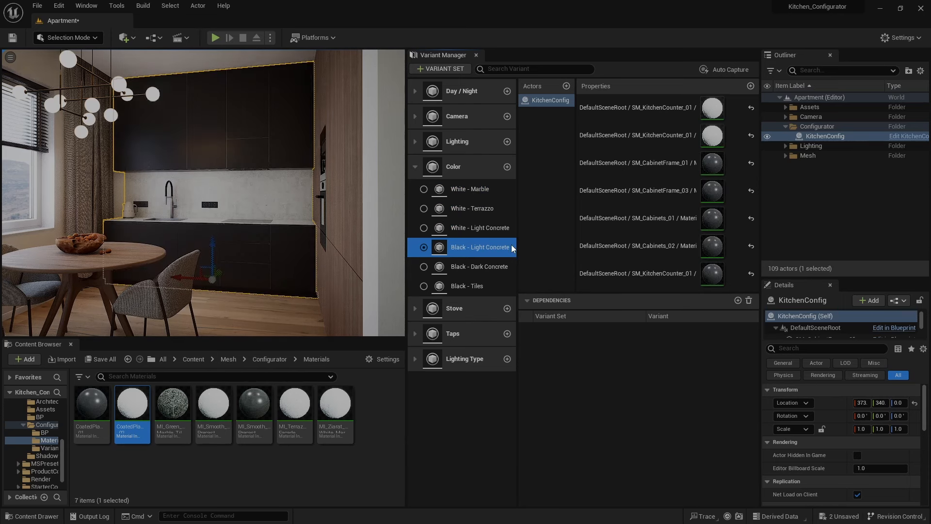
{"action": "left_click", "coordinate": [510, 264]}
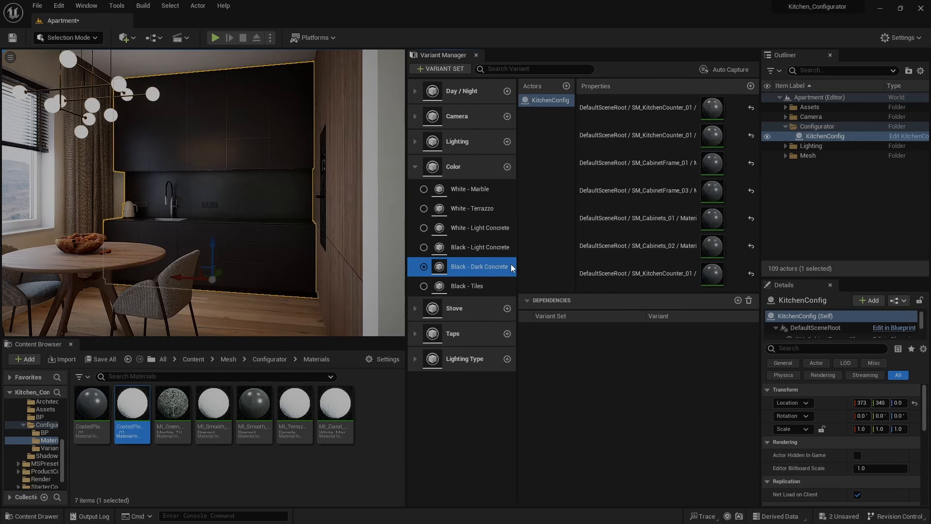
{"action": "left_click", "coordinate": [509, 286]}
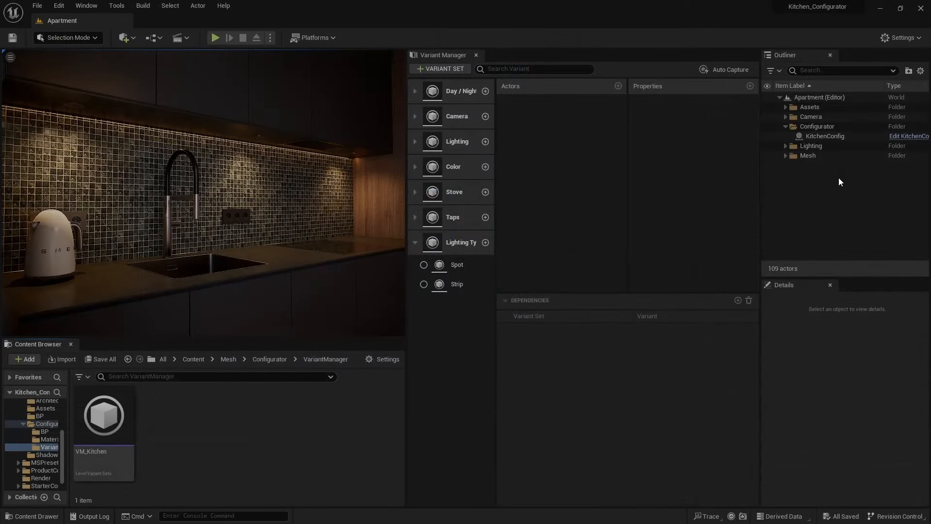
- Bind KitchenConfig to the Spot variant of Lighting Type and mark the RectLight Visible property for capture
{"action": "left_click_drag", "start_coordinate": [849, 135], "coordinate": [473, 263]}
{"action": "type", "text": "rect"}
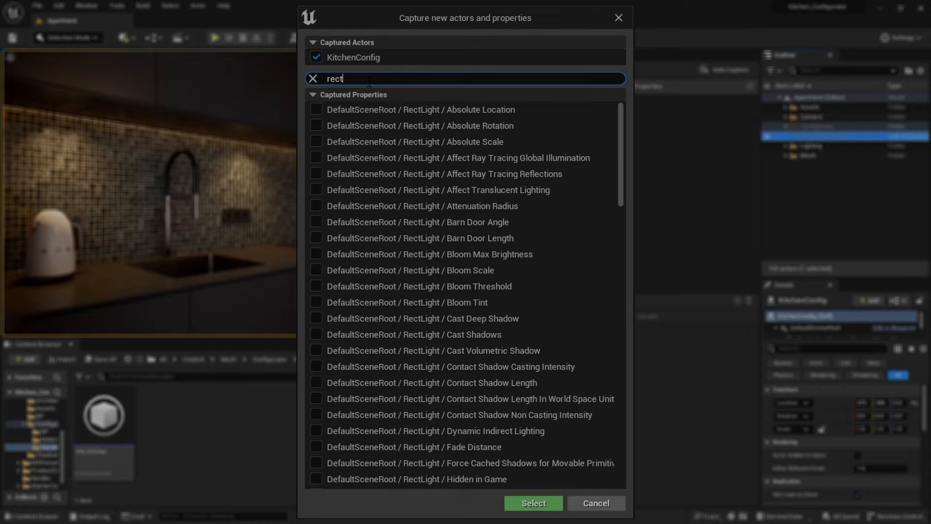
{"action": "type", "text": " visi"}
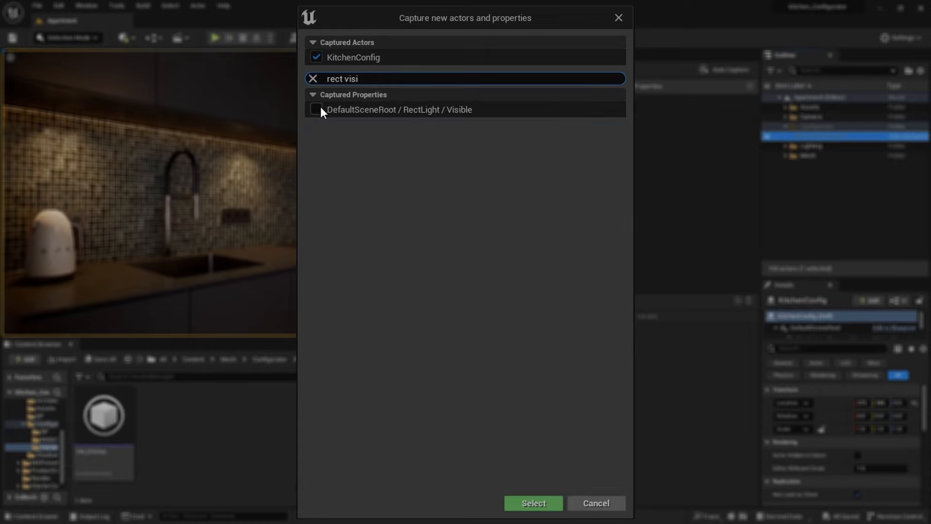
{"action": "left_click", "coordinate": [320, 108]}
- Mark the Visible properties of SM_Spotlight_01 to SM_Spotlight_03, SpotLight, SpotLight1 and SpotLight2 for capture
{"action": "left_click_drag", "start_coordinate": [362, 79], "coordinate": [313, 82]}
{"action": "type", "text": "spotlight visi"}
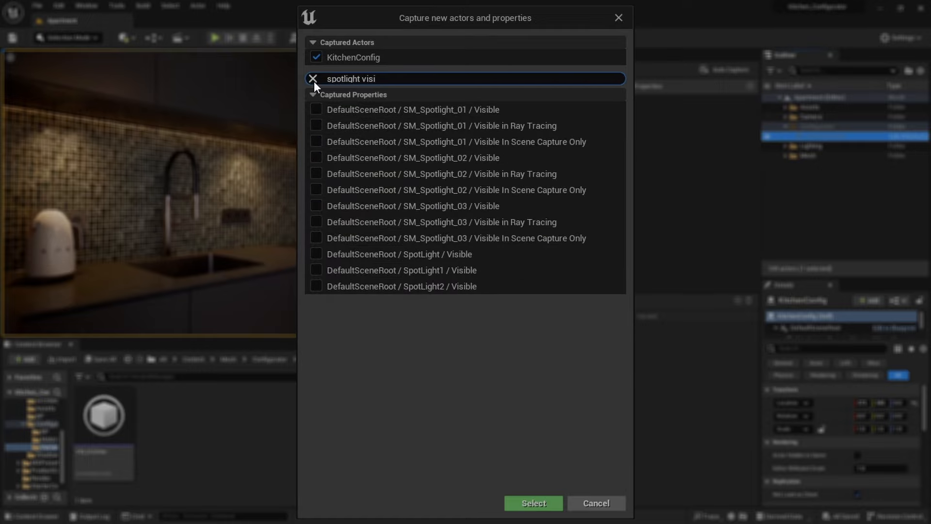
{"action": "left_click", "coordinate": [317, 110]}
{"action": "left_click", "coordinate": [316, 158]}
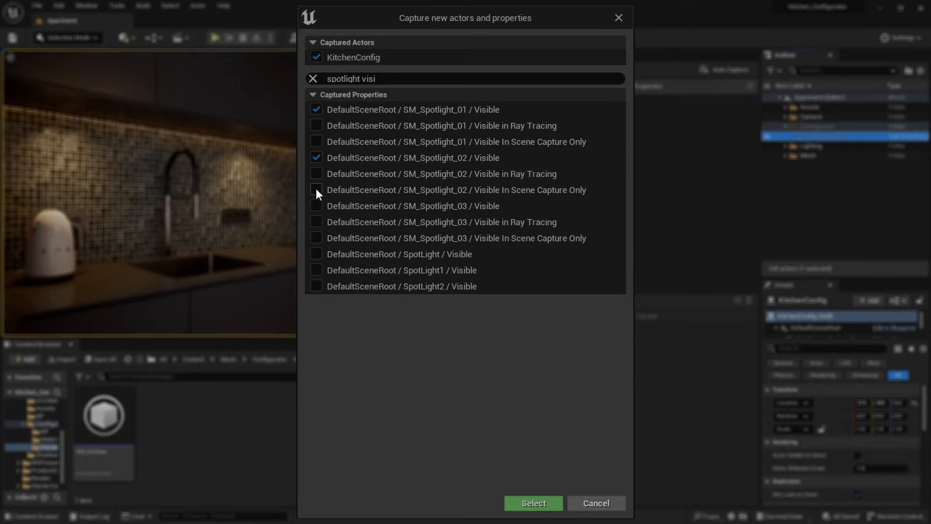
{"action": "left_click", "coordinate": [316, 206]}
{"action": "left_click", "coordinate": [316, 253]}
{"action": "left_click", "coordinate": [316, 269]}
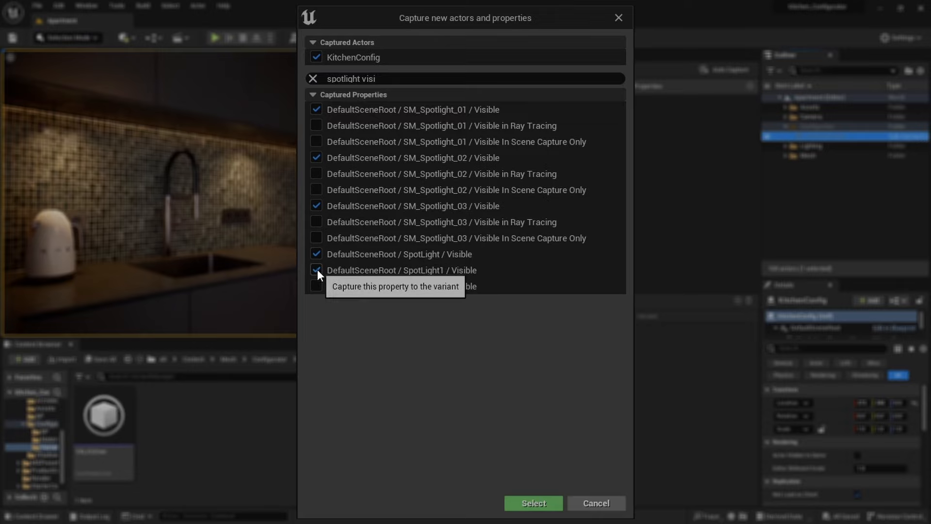
{"action": "left_click", "coordinate": [316, 286]}
- Add the Visible properties of SM_CabinetFrame_01 and SM_CabinetFrame_03 to the selection and capture all the chosen properties
{"action": "left_click", "coordinate": [383, 79]}
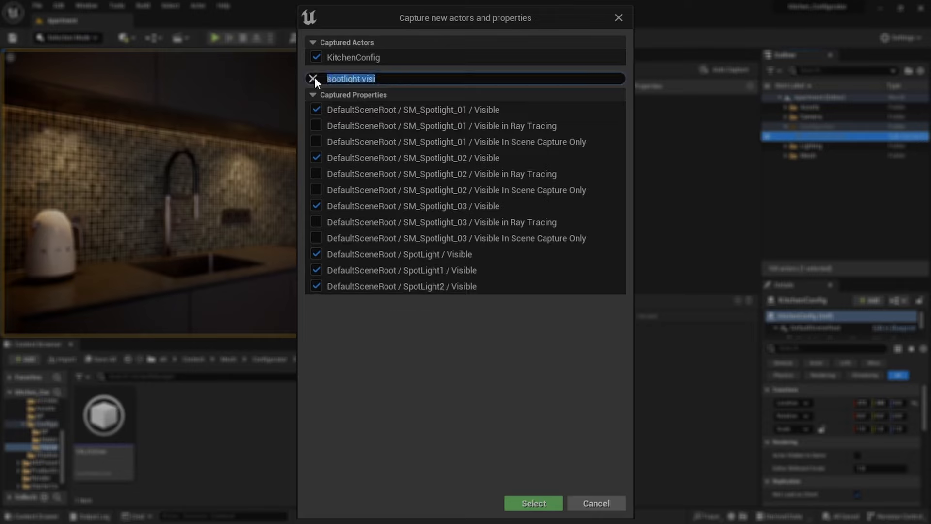
{"action": "type", "text": "cabinet frame v"}
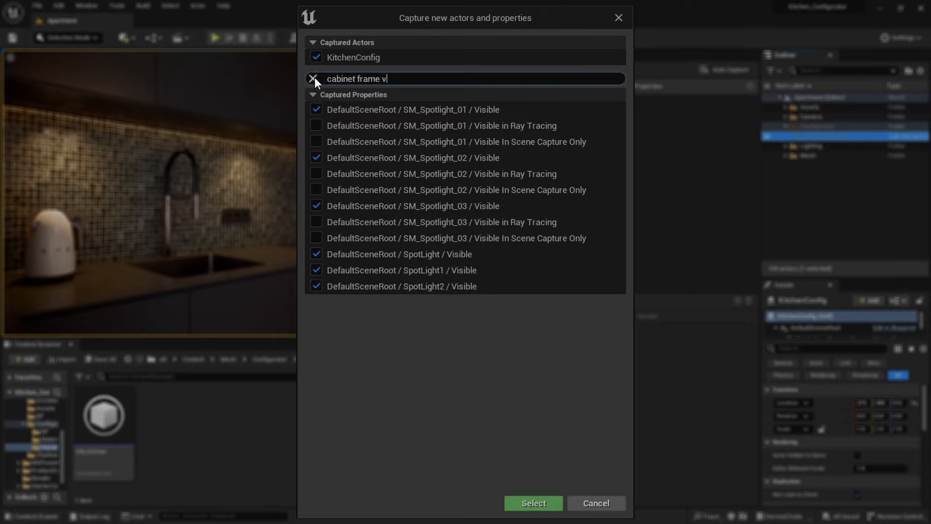
{"action": "type", "text": "isi"}
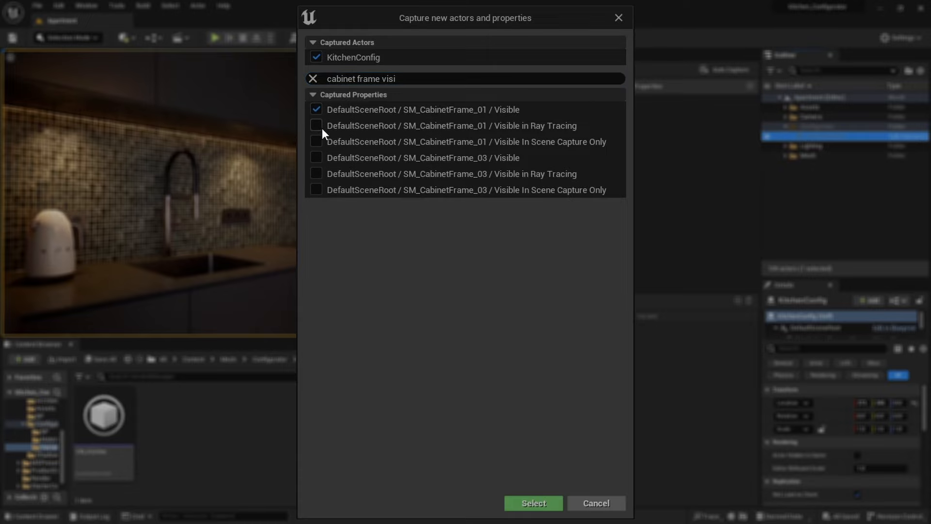
{"action": "left_click", "coordinate": [534, 503]}
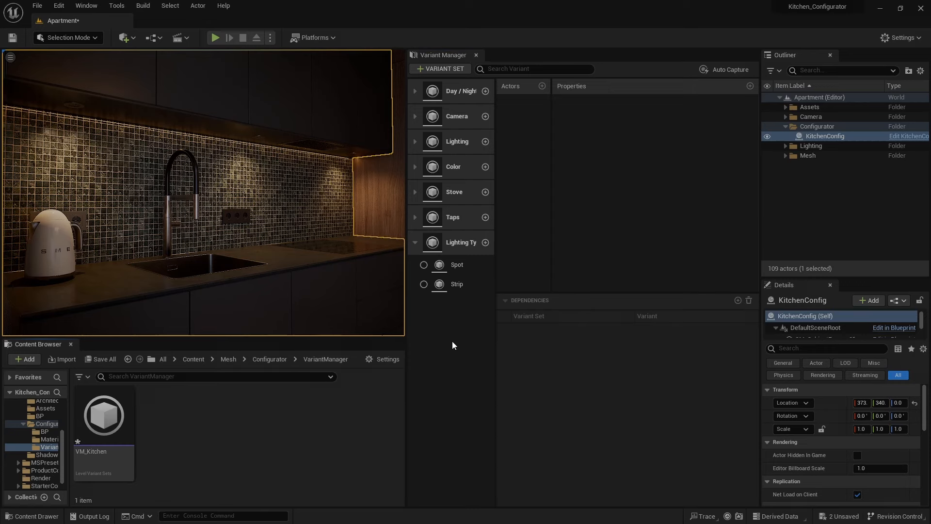
- In the Spot variant, turn off visibility for KitchenConfig's RectLight and SM_CabinetFrame_01
{"action": "left_click", "coordinate": [467, 266]}
{"action": "left_click", "coordinate": [530, 101]}
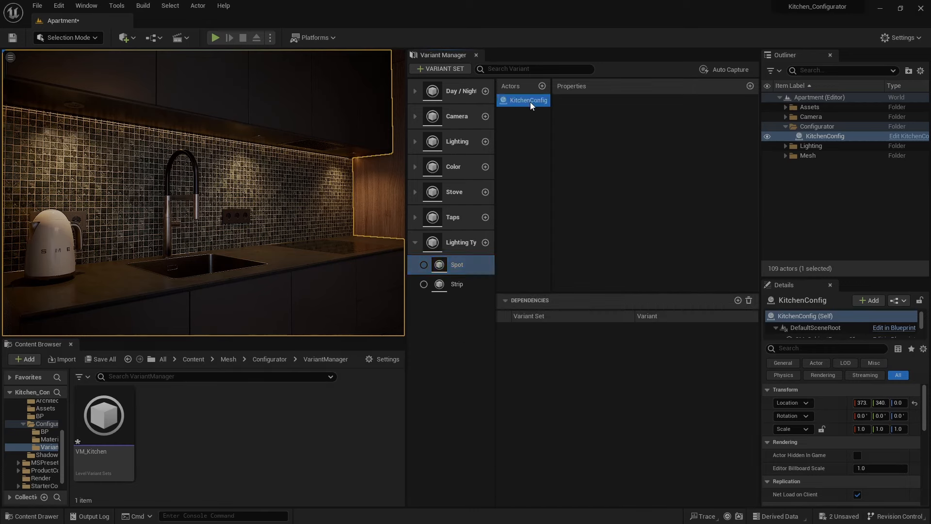
{"action": "left_click", "coordinate": [712, 102]}
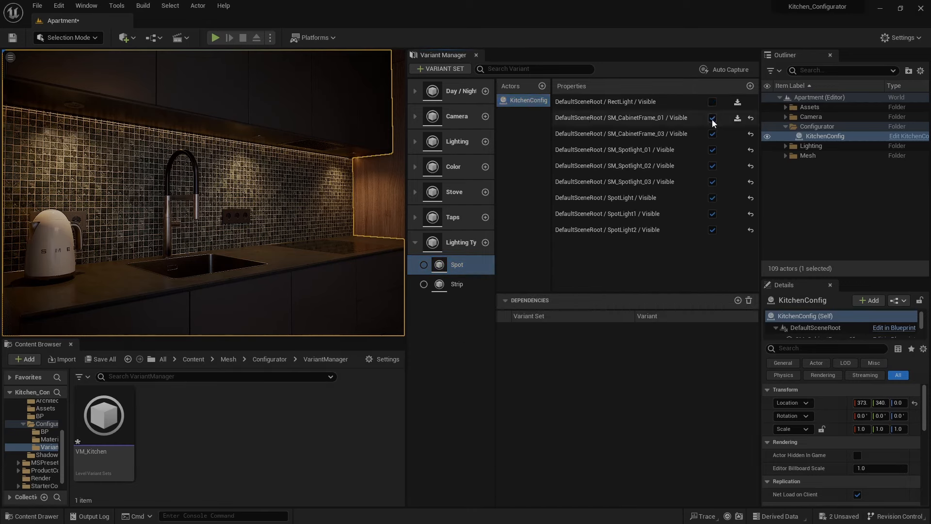
{"action": "left_click", "coordinate": [713, 118]}
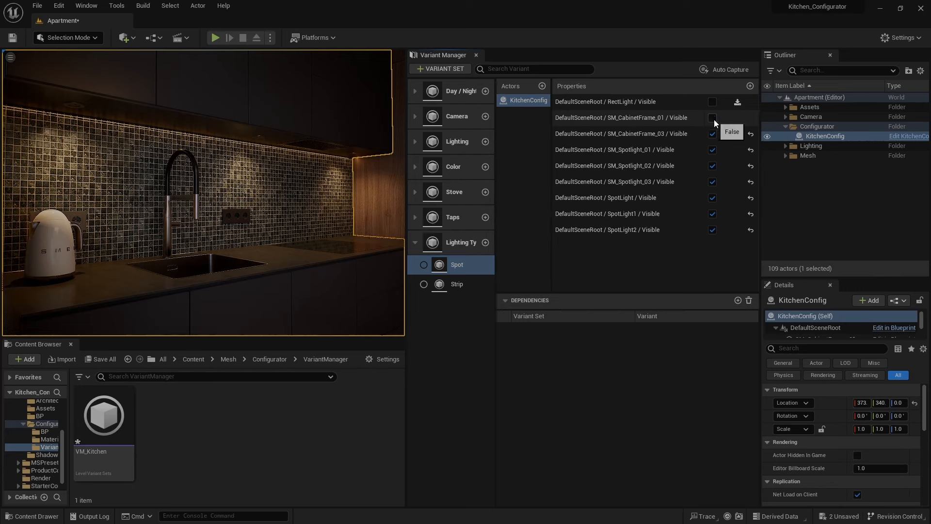
- In the Strip variant, turn off visibility for SM_CabinetFrame_03, the three SM_Spotlight meshes, and SpotLight, SpotLight1 and SpotLight2
{"action": "left_click", "coordinate": [470, 287]}
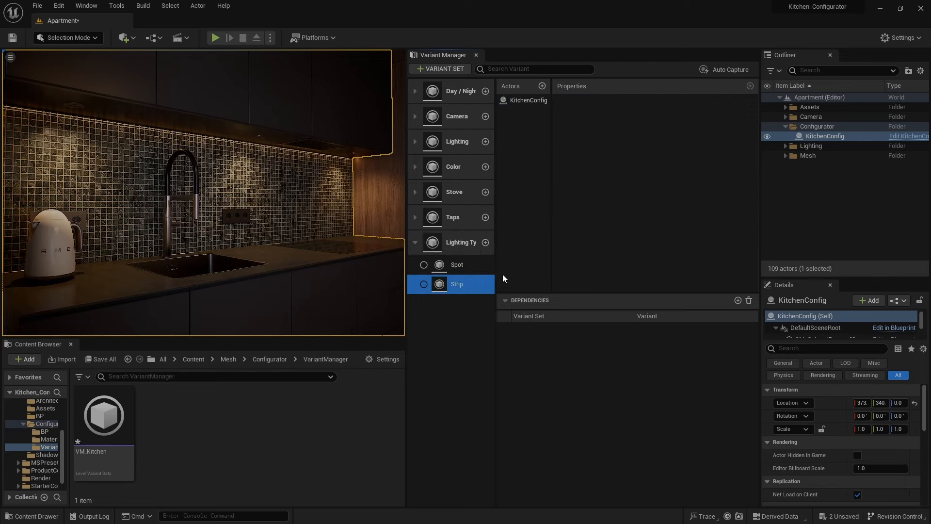
{"action": "left_click", "coordinate": [527, 101]}
{"action": "left_click", "coordinate": [713, 134]}
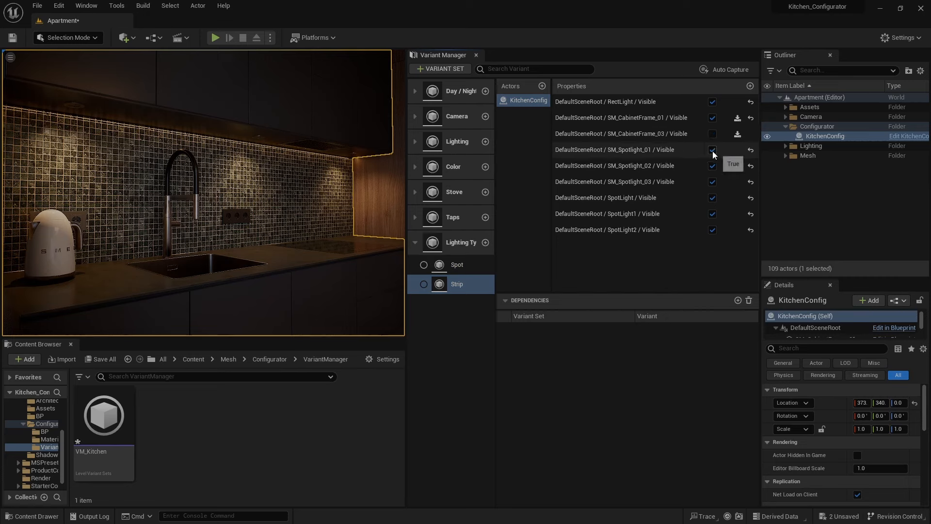
{"action": "left_click", "coordinate": [713, 150]}
{"action": "left_click", "coordinate": [713, 166]}
{"action": "left_click", "coordinate": [713, 182]}
{"action": "left_click", "coordinate": [713, 198]}
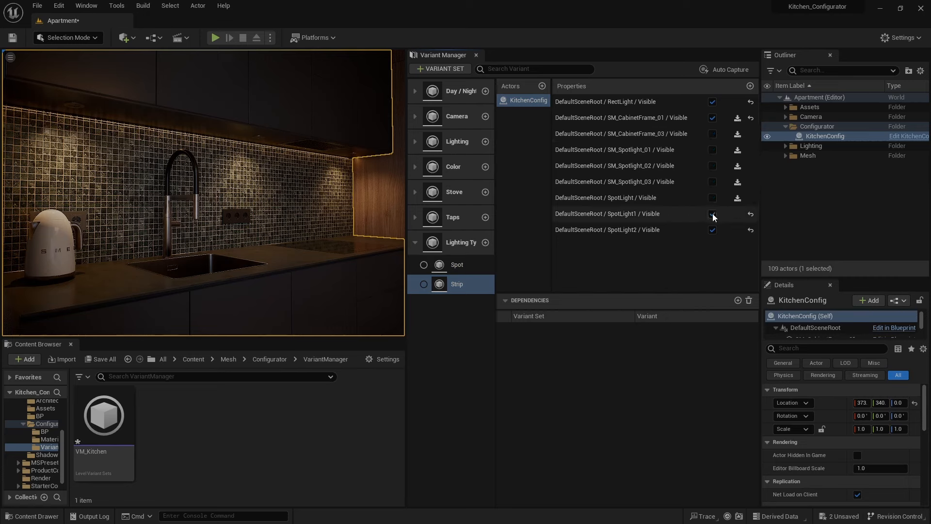
{"action": "left_click", "coordinate": [713, 213]}
{"action": "left_click", "coordinate": [712, 230]}
- Switch between the Spot and Strip variants to compare the kitchen lighting in the viewport
{"action": "double_click", "coordinate": [481, 287]}
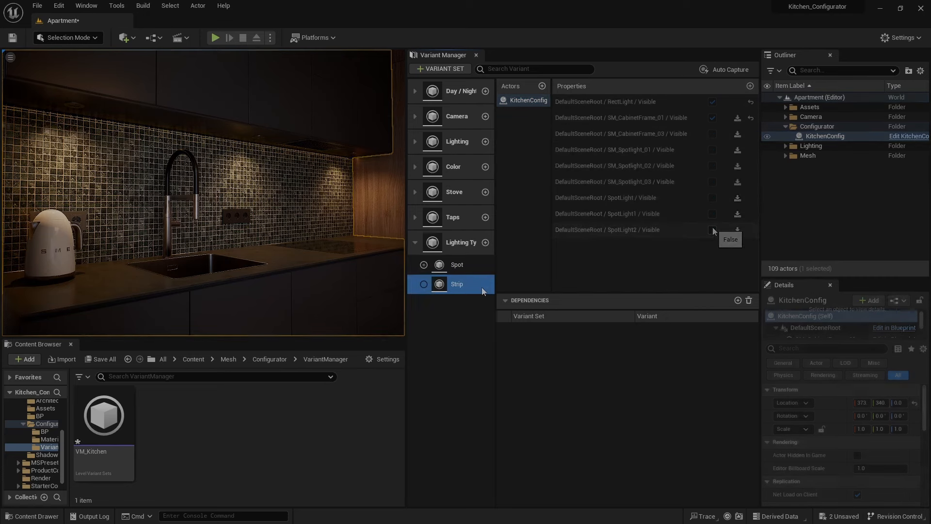
{"action": "double_click", "coordinate": [482, 269]}
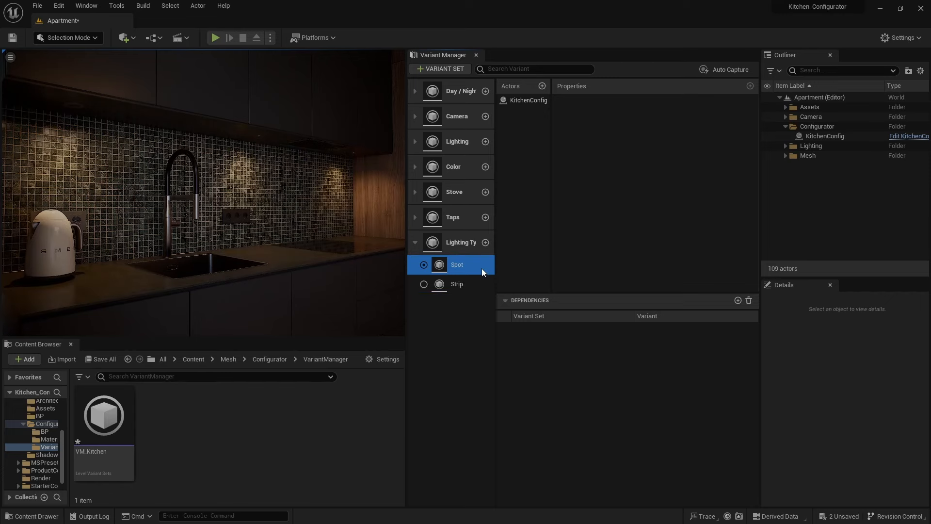
{"action": "double_click", "coordinate": [481, 284]}
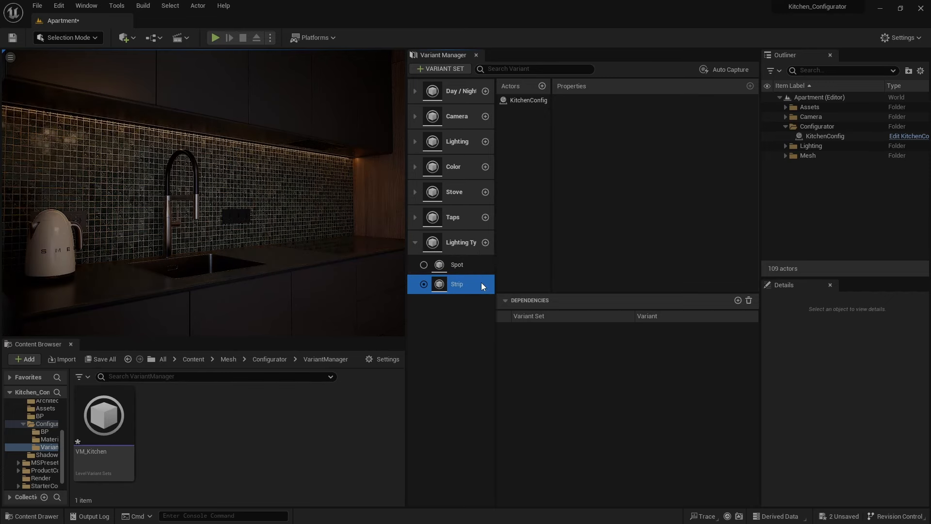
{"action": "double_click", "coordinate": [481, 269]}
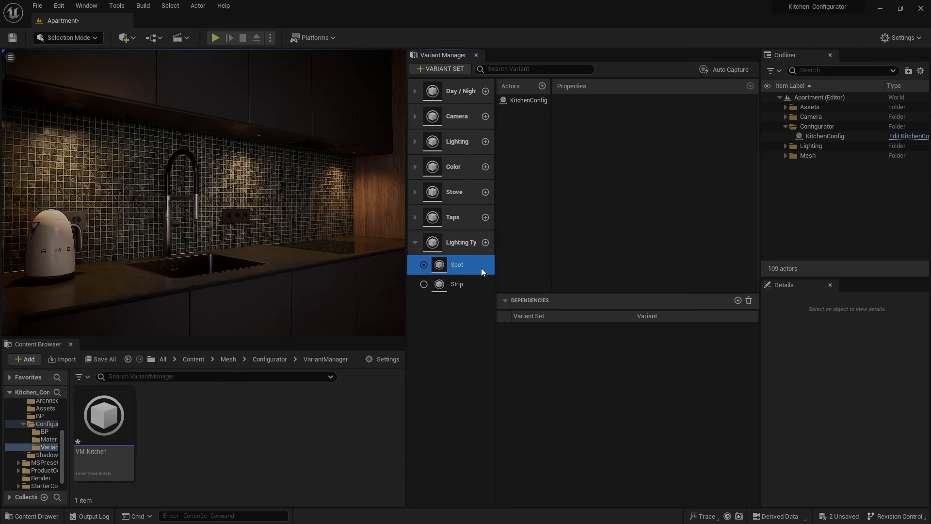
{"action": "double_click", "coordinate": [478, 284]}
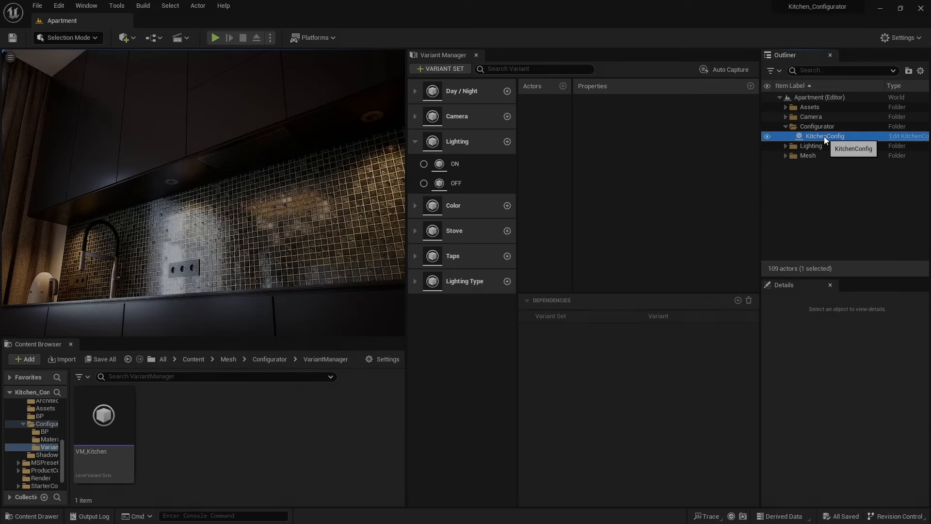
- Bind KitchenConfig to the Lighting ON variant and mark Material[1] of SM_Spotlight_01, SM_Spotlight_02 and SM_Spotlight_03 for capture
{"action": "left_click_drag", "start_coordinate": [824, 136], "coordinate": [469, 170]}
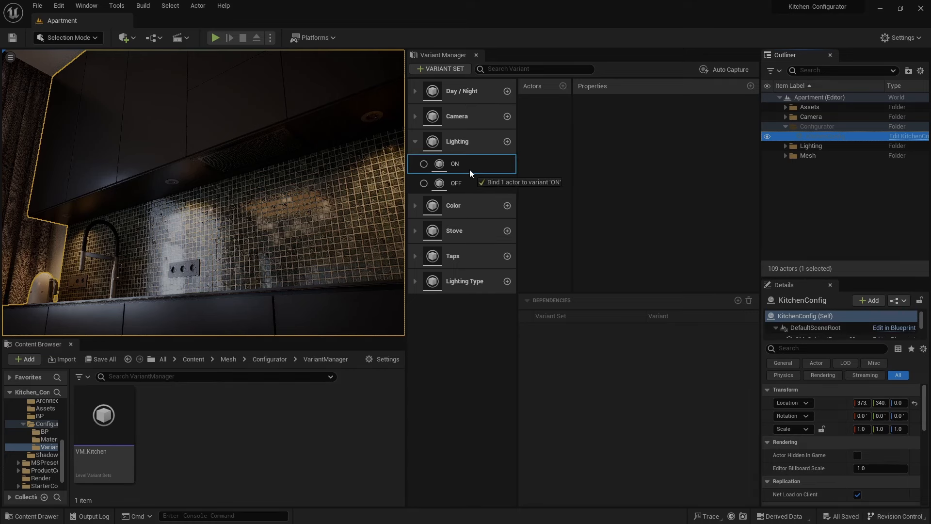
{"action": "left_click_drag", "start_coordinate": [469, 169], "coordinate": [469, 170]}
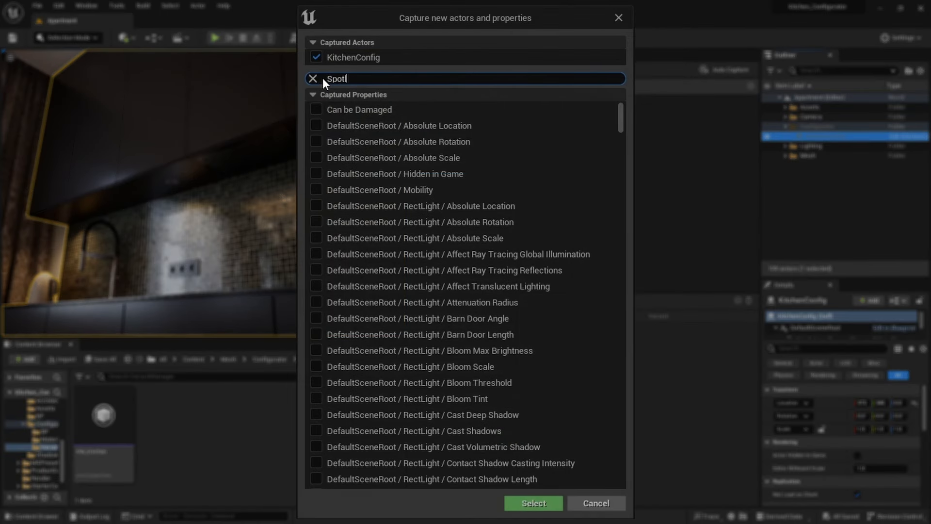
{"action": "type", "text": "ight material"}
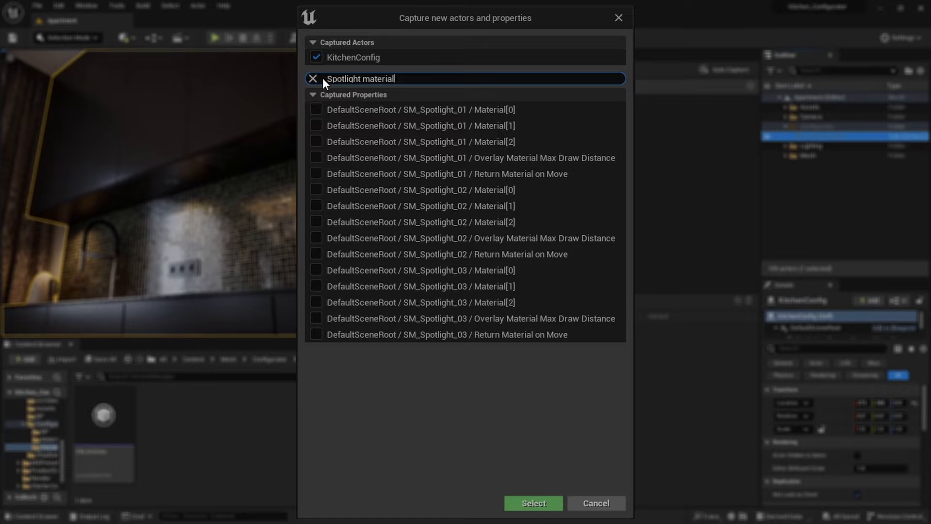
{"action": "left_click", "coordinate": [316, 125]}
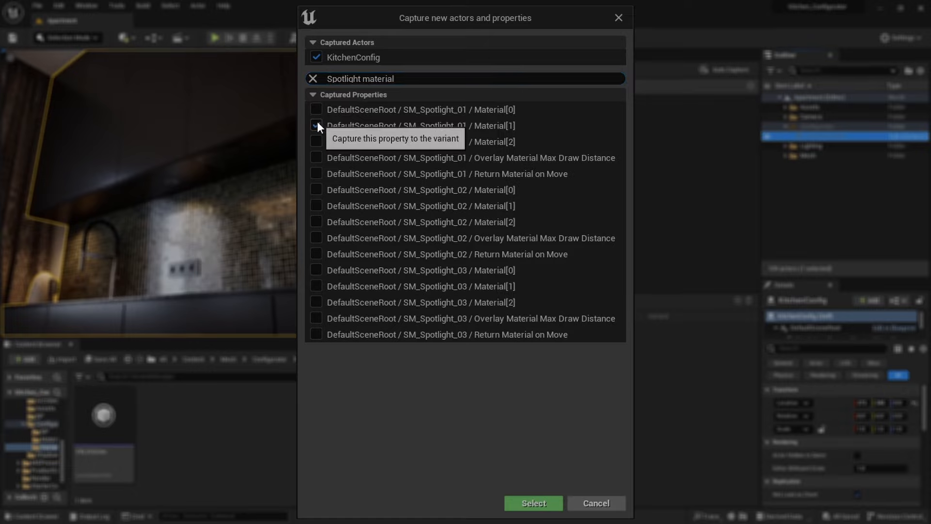
{"action": "left_click", "coordinate": [316, 204]}
{"action": "left_click", "coordinate": [316, 285]}
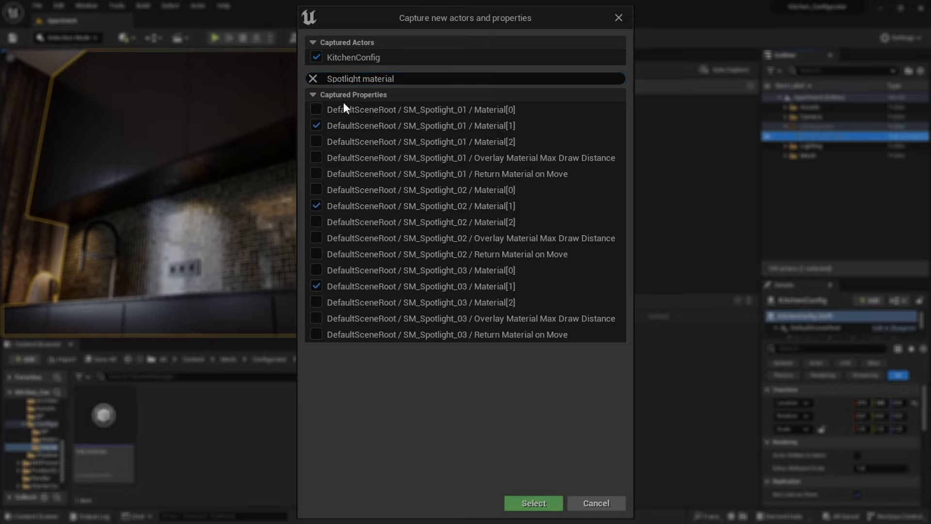
- Filter the capturable properties by "intensity" and mark the RectLight Intensity property for capture
{"action": "left_click", "coordinate": [314, 79]}
{"action": "type", "text": "intensity"}
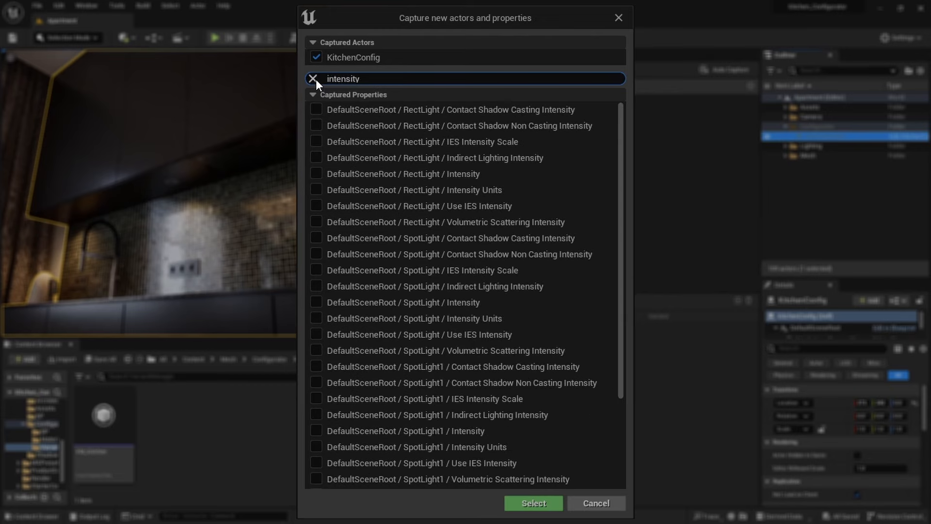
{"action": "left_click", "coordinate": [315, 172]}
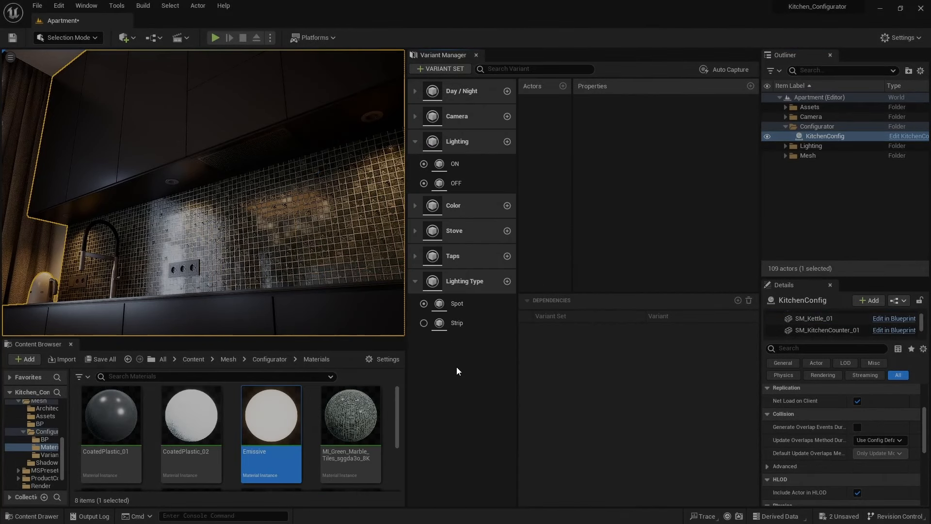
- In the Lighting ON variant, assign the Emissive material to the captured SM_CabinetFrame and three SM_Spotlight material properties of KitchenConfig
{"action": "left_click", "coordinate": [486, 172]}
{"action": "left_click", "coordinate": [544, 101]}
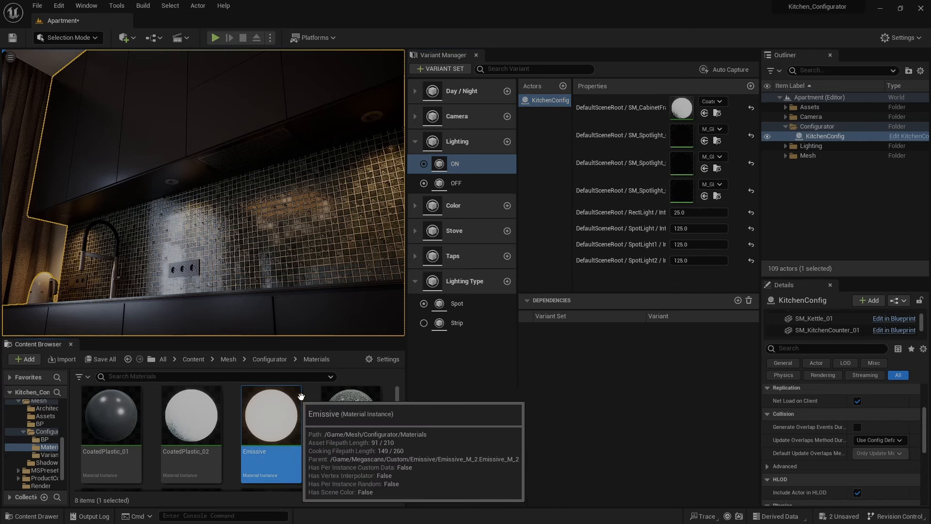
{"action": "left_click", "coordinate": [705, 113]}
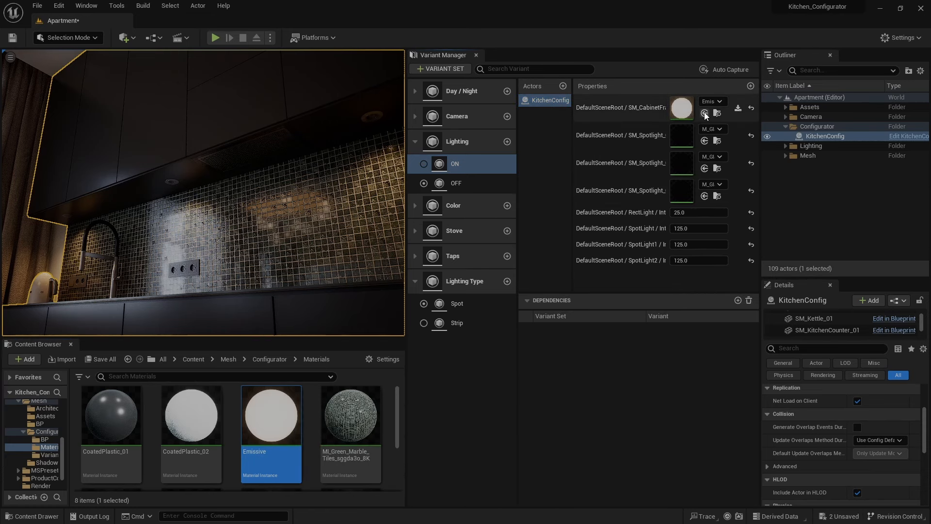
{"action": "left_click", "coordinate": [704, 140]}
{"action": "left_click", "coordinate": [705, 169]}
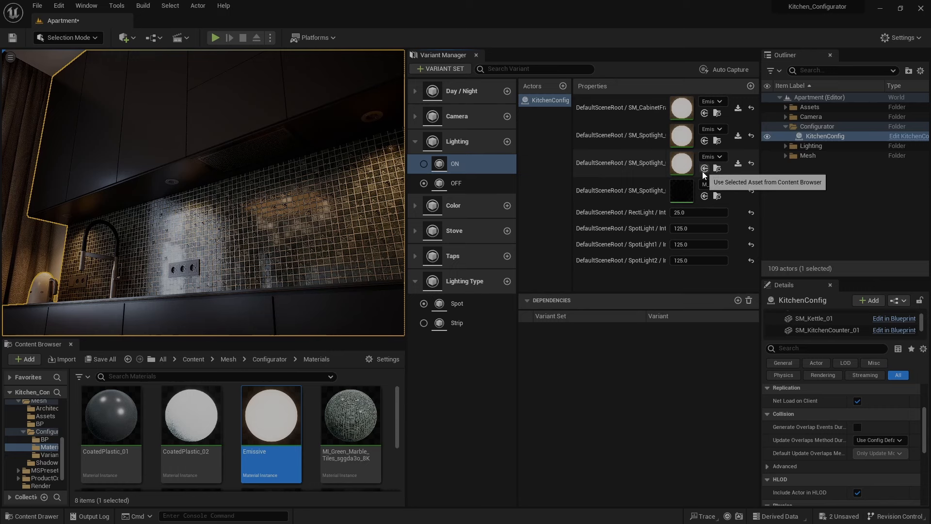
{"action": "left_click", "coordinate": [704, 196]}
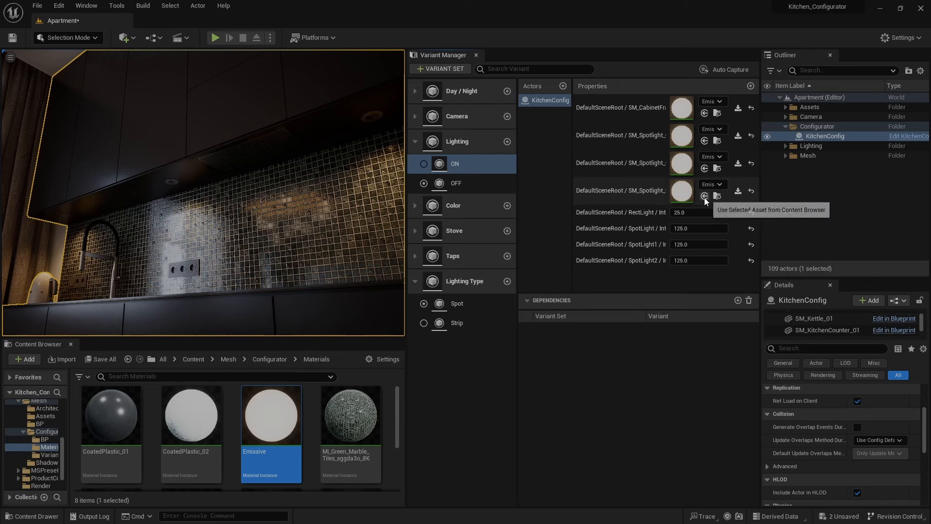
- In the Lighting OFF variant, set the KitchenConfig intensity of RectLight, SpotLight, SpotLight1 and SpotLight2 to 0
{"action": "left_click", "coordinate": [499, 186]}
{"action": "left_click", "coordinate": [551, 105]}
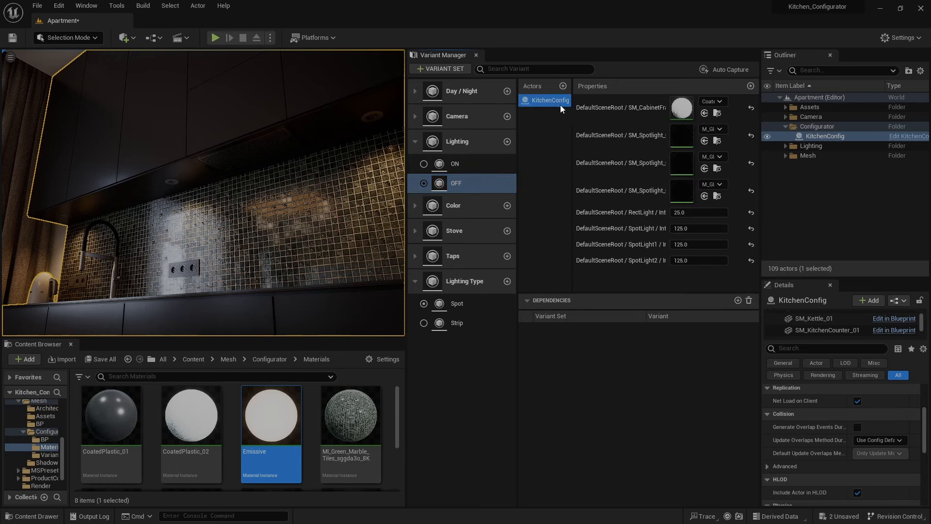
{"action": "left_click", "coordinate": [684, 212]}
{"action": "type", "text": "0"}
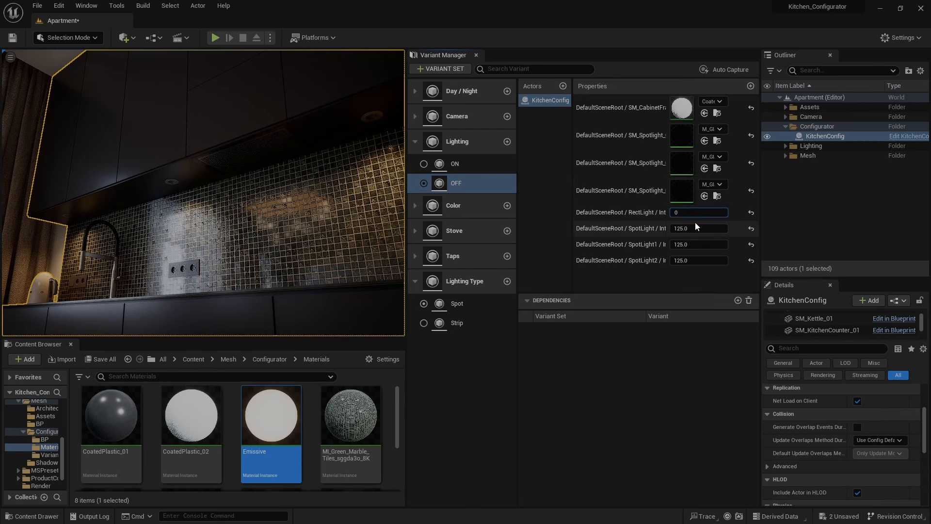
{"action": "key", "text": "Return"}
{"action": "left_click", "coordinate": [694, 228]}
{"action": "type", "text": "0"}
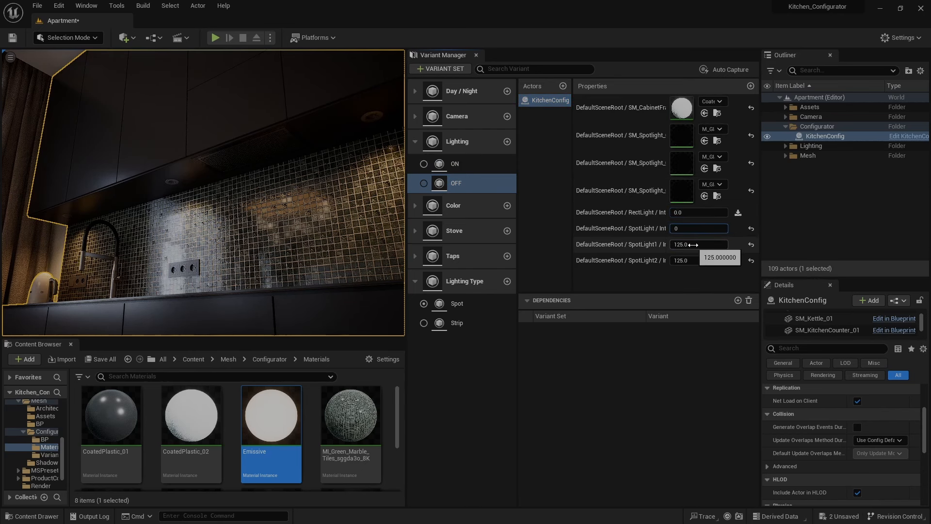
{"action": "left_click", "coordinate": [695, 244]}
{"action": "type", "text": "0"}
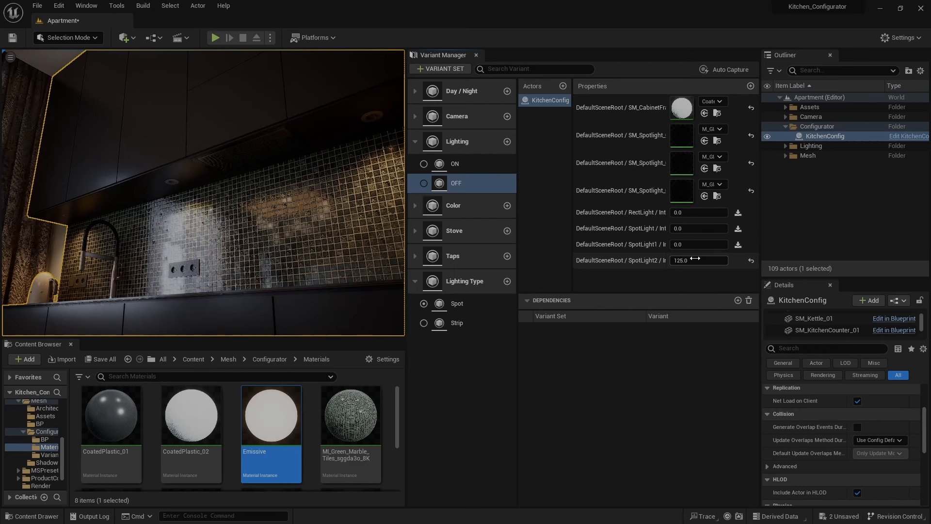
{"action": "left_click", "coordinate": [695, 260]}
{"action": "type", "text": "0"}
{"action": "key", "text": "Return"}
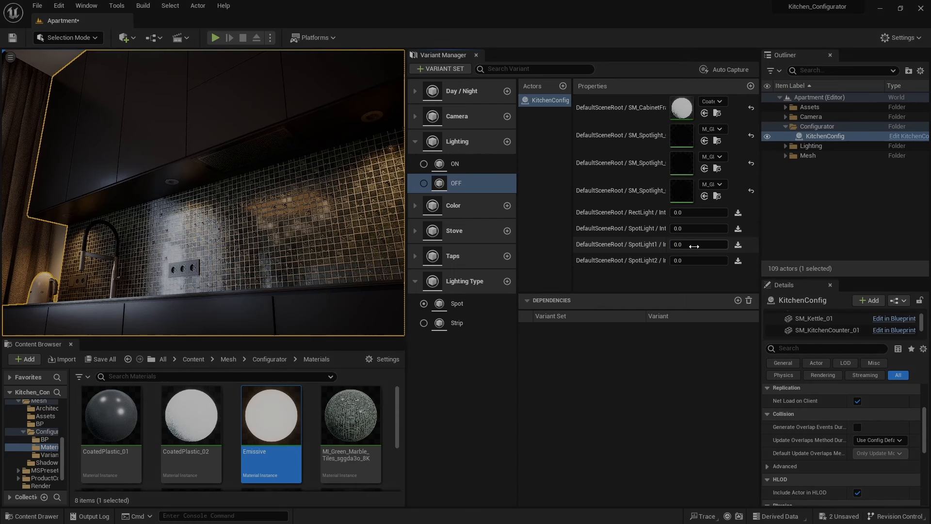
- Switch the Lighting variants ON and OFF with both the Spot and Strip lighting types to compare them in the viewport
{"action": "double_click", "coordinate": [500, 182]}
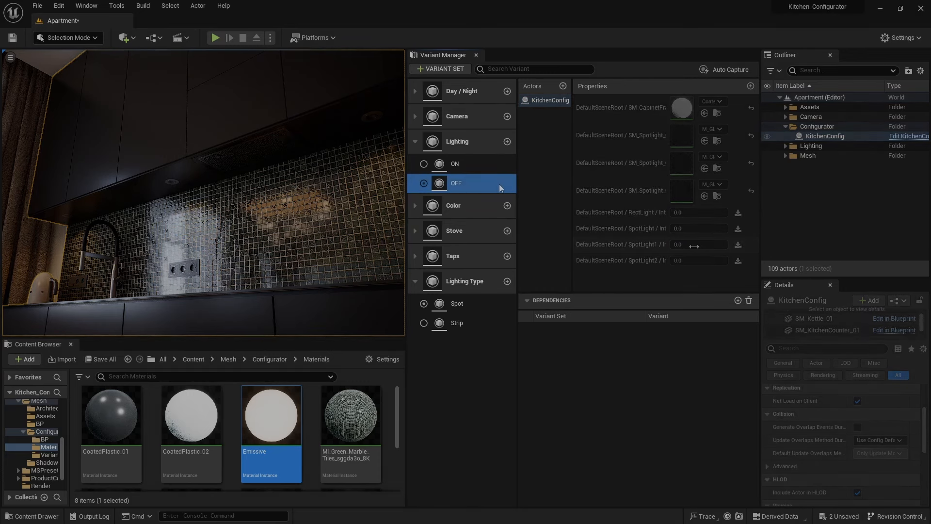
{"action": "double_click", "coordinate": [497, 168]}
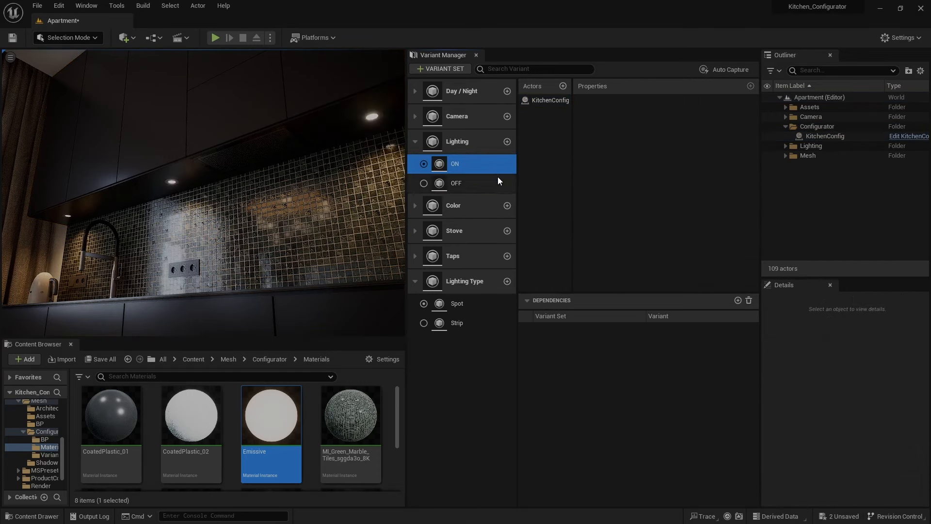
{"action": "double_click", "coordinate": [496, 182]}
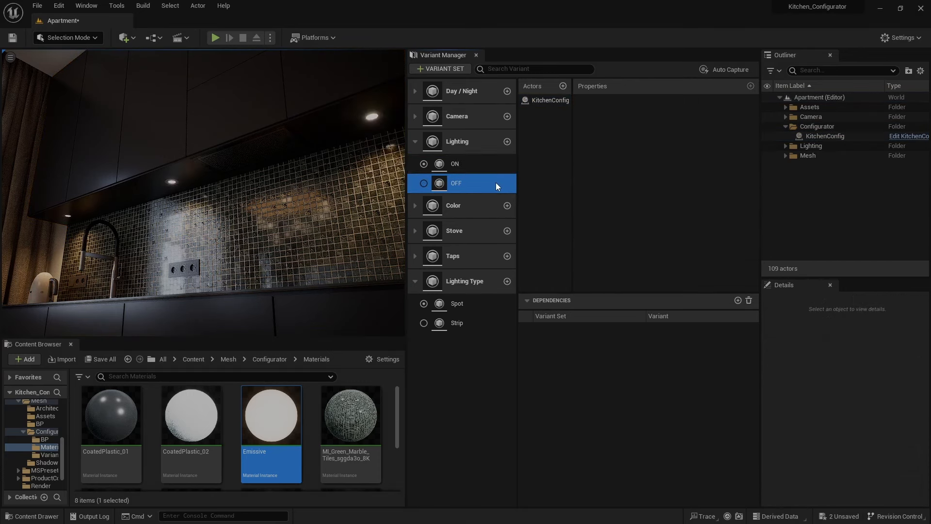
{"action": "double_click", "coordinate": [476, 321]}
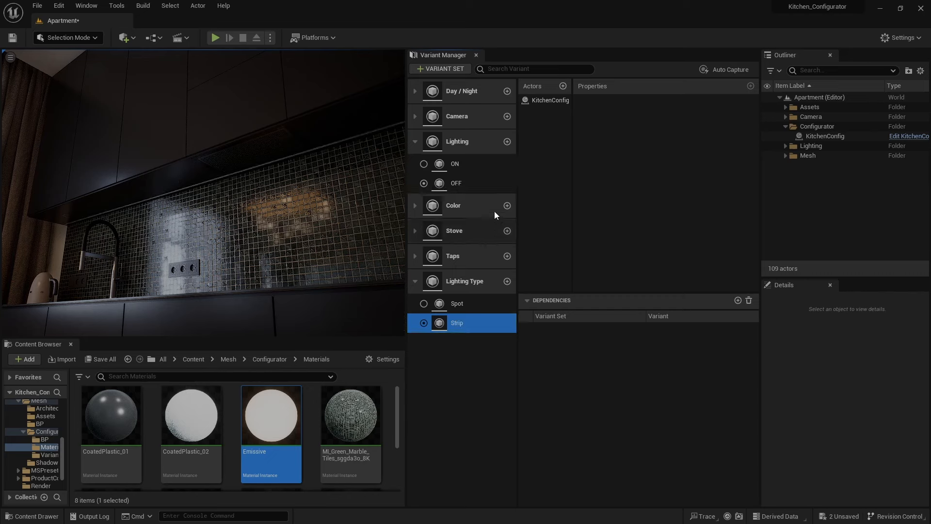
{"action": "double_click", "coordinate": [490, 166]}
{"action": "double_click", "coordinate": [487, 186]}
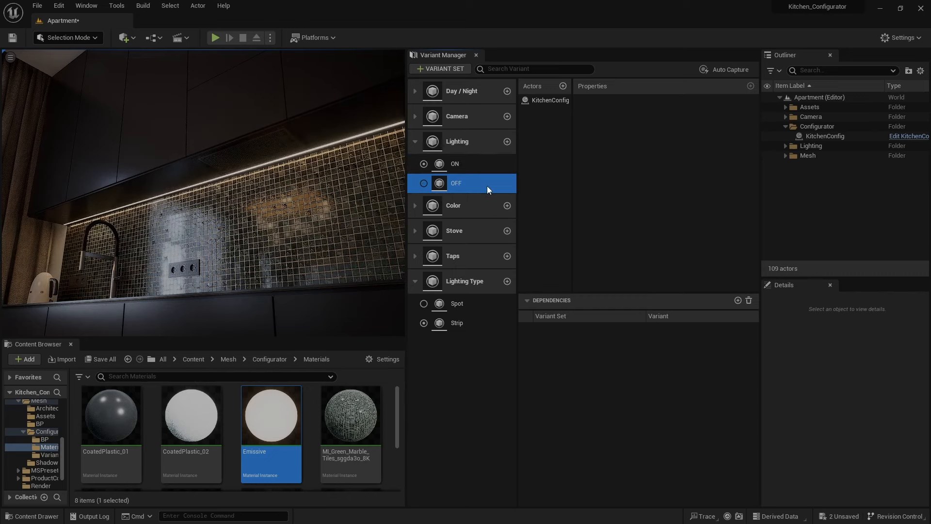
{"action": "double_click", "coordinate": [492, 166]}
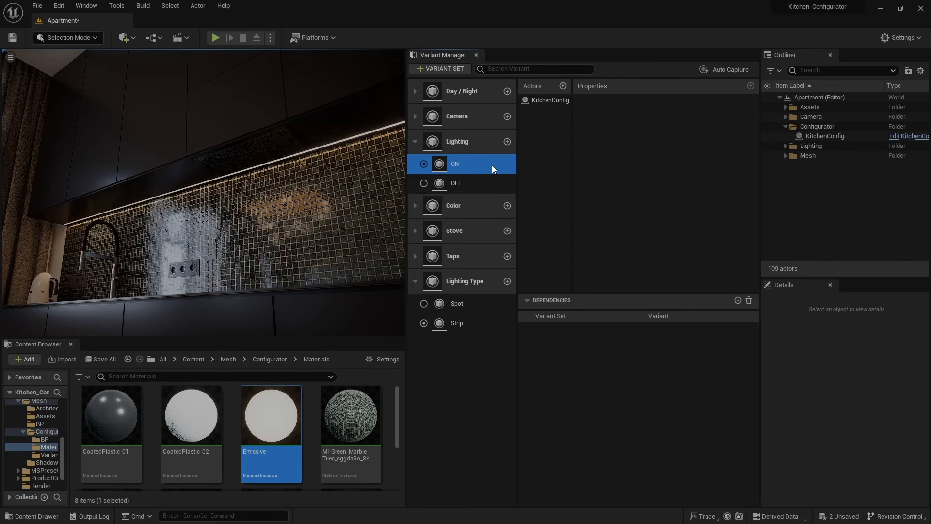
{"action": "double_click", "coordinate": [490, 182]}
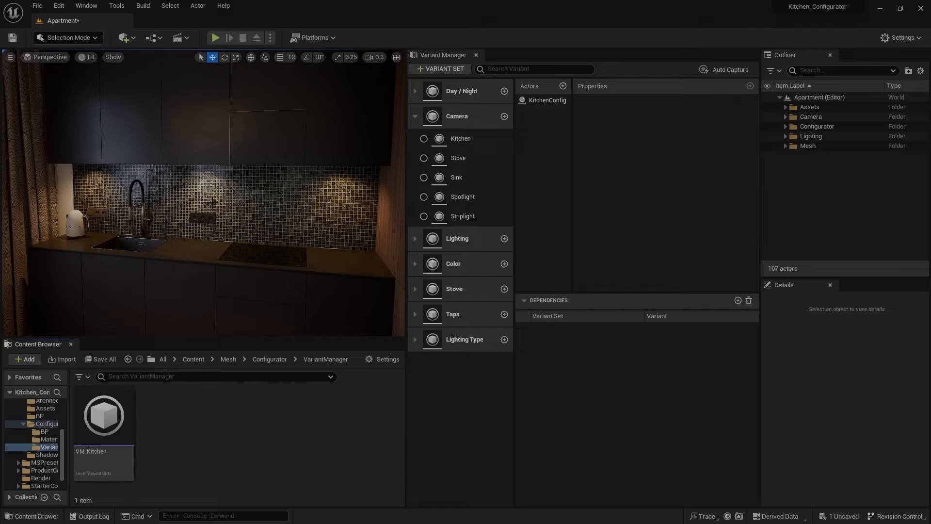
- Add a Cine Camera Actor to the level, paste the copied location into it and set its Z rotation to 90°
{"action": "left_click", "coordinate": [124, 37]}
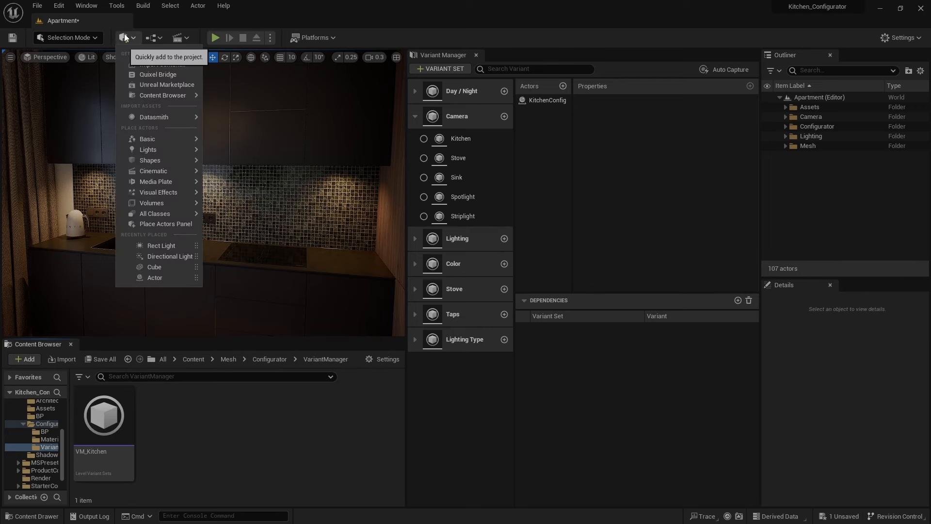
{"action": "mouse_move", "coordinate": [167, 170]}
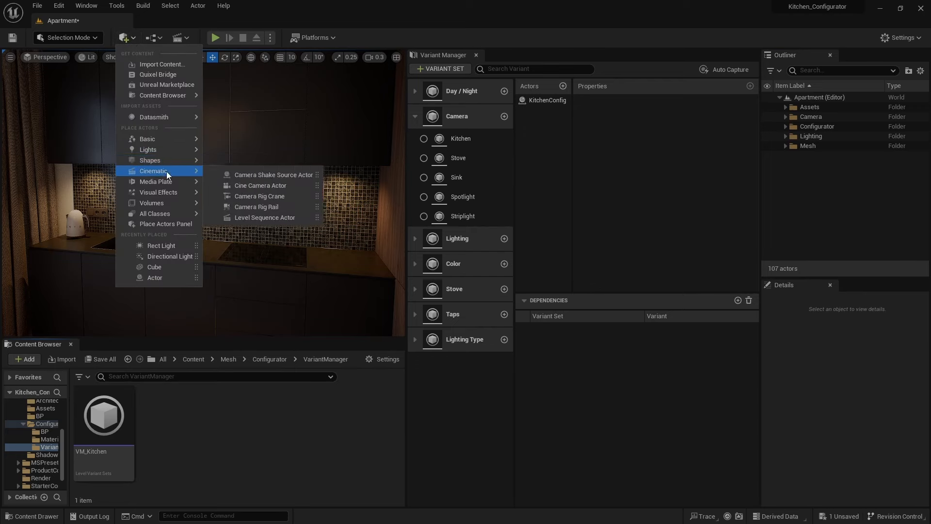
{"action": "left_click", "coordinate": [245, 186]}
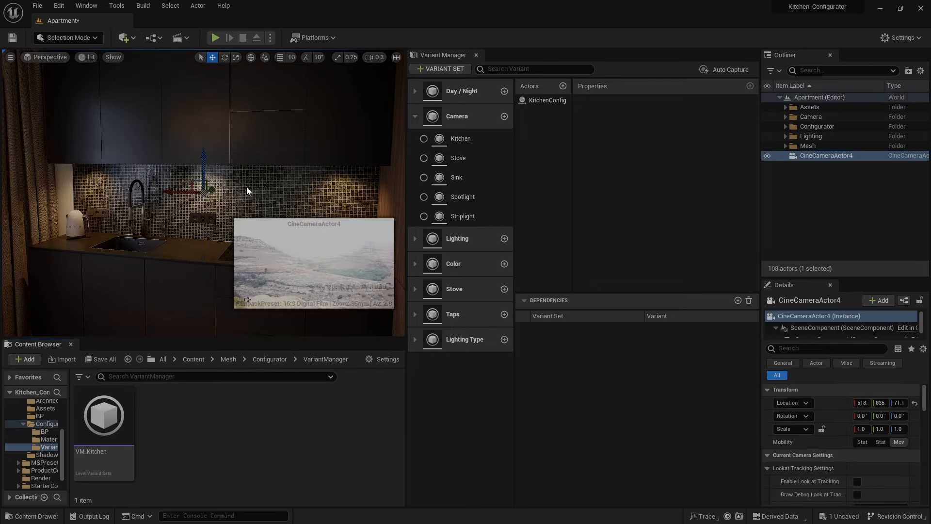
{"action": "right_click", "coordinate": [830, 403]}
{"action": "left_click", "coordinate": [895, 417]}
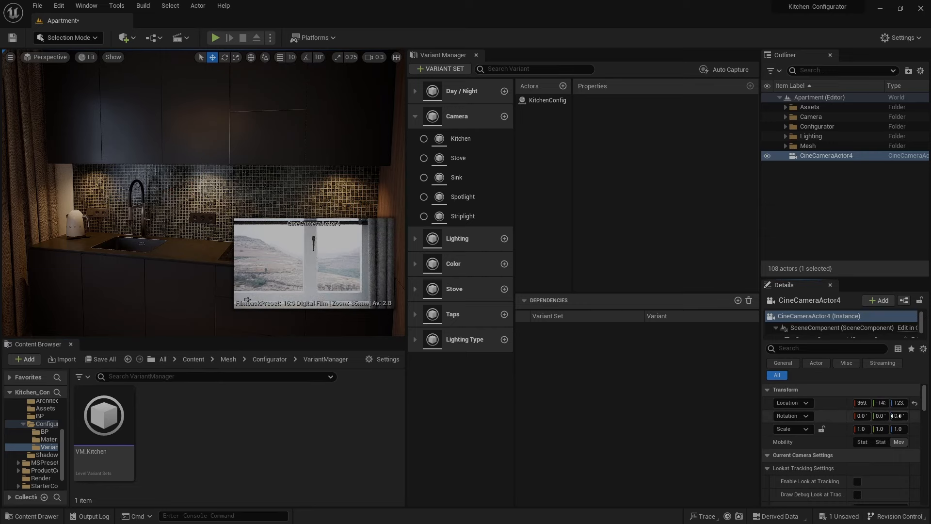
{"action": "left_click", "coordinate": [897, 416]}
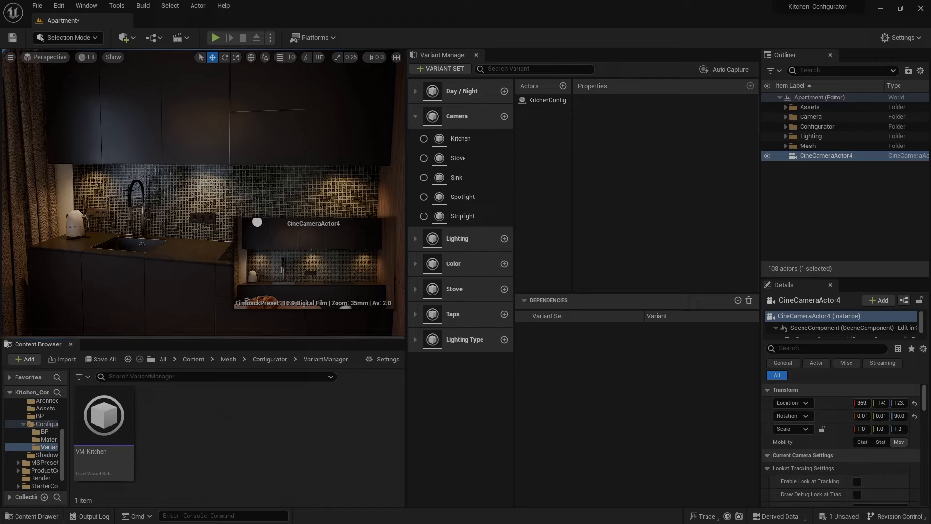
- Add an empty Actor to the level and name it CameraTracker
{"action": "left_click", "coordinate": [127, 38]}
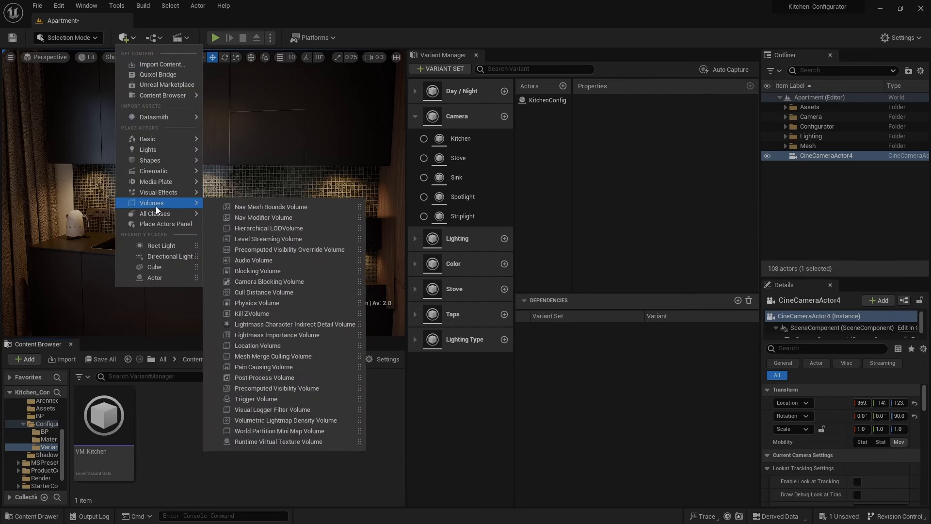
{"action": "mouse_move", "coordinate": [155, 219]}
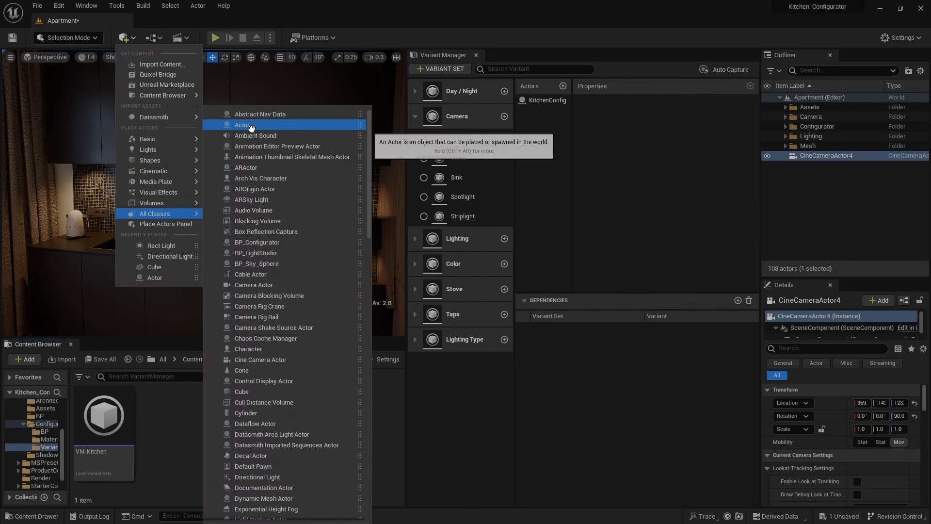
{"action": "left_click", "coordinate": [251, 128]}
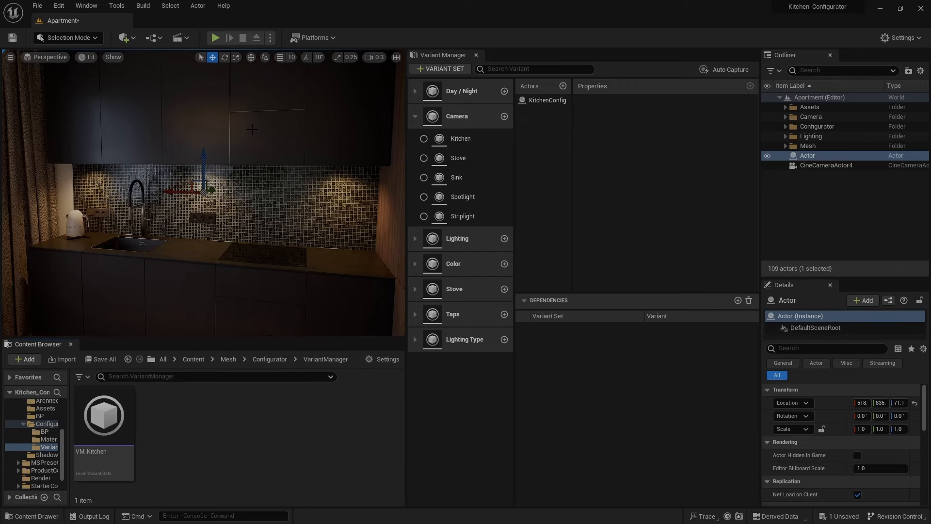
{"action": "key", "text": "F2"}
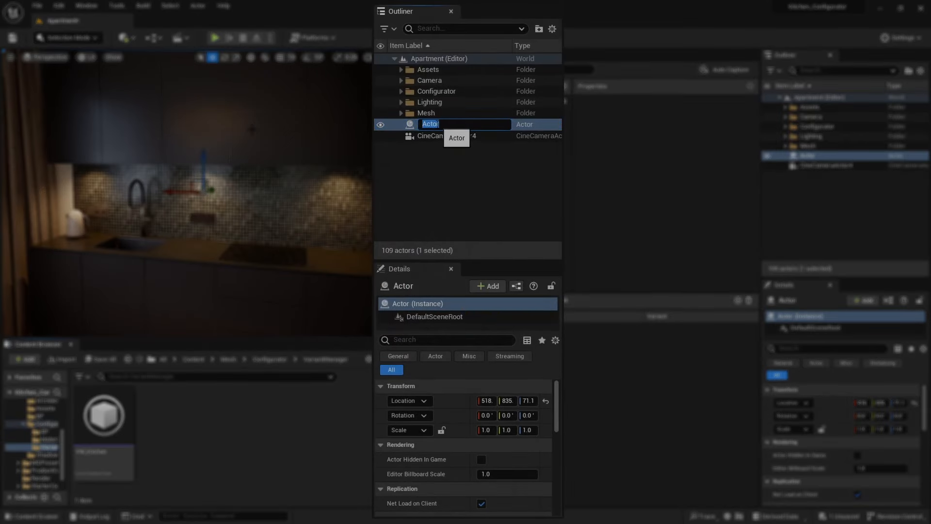
{"action": "type", "text": "CameraTracker"}
{"action": "key", "text": "Return"}
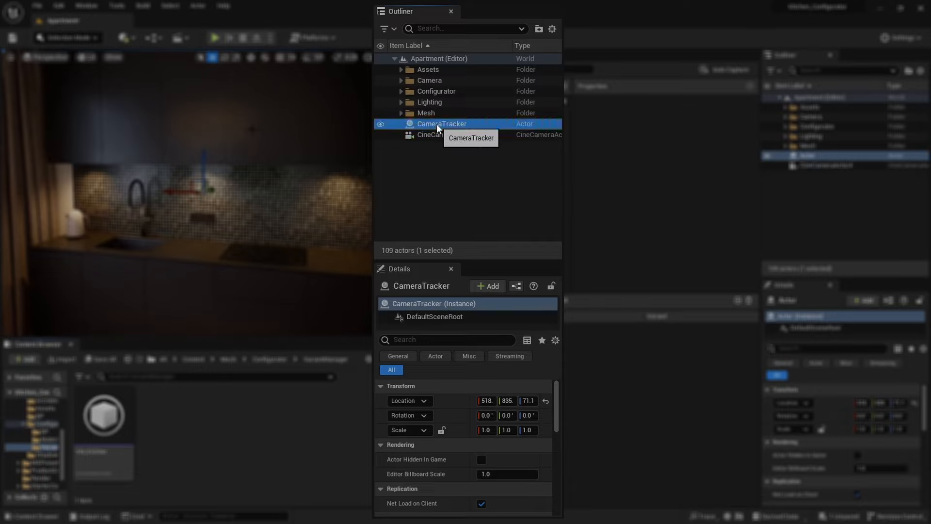
- Enable Look at Tracking on CineCameraActor4 and choose CameraTracker as the actor to track
{"action": "left_click", "coordinate": [441, 133]}
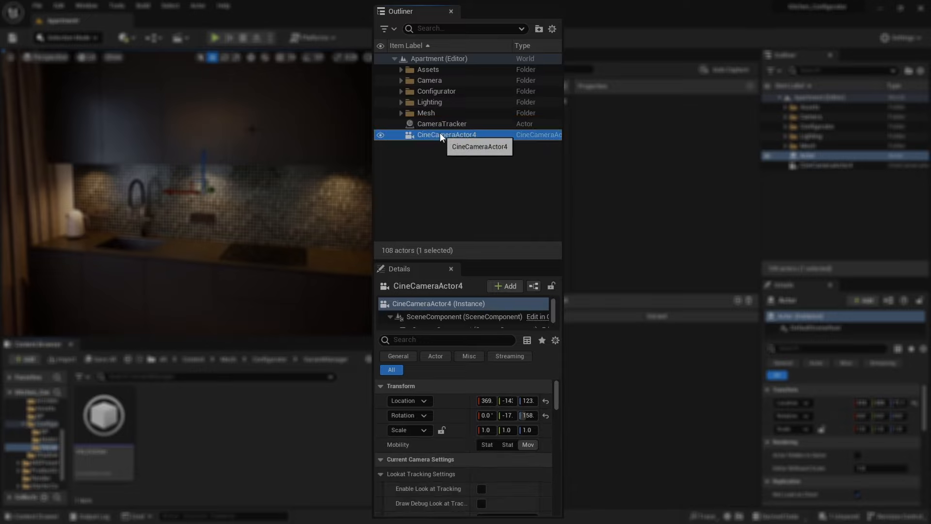
{"action": "left_click_drag", "start_coordinate": [558, 393], "coordinate": [557, 400]}
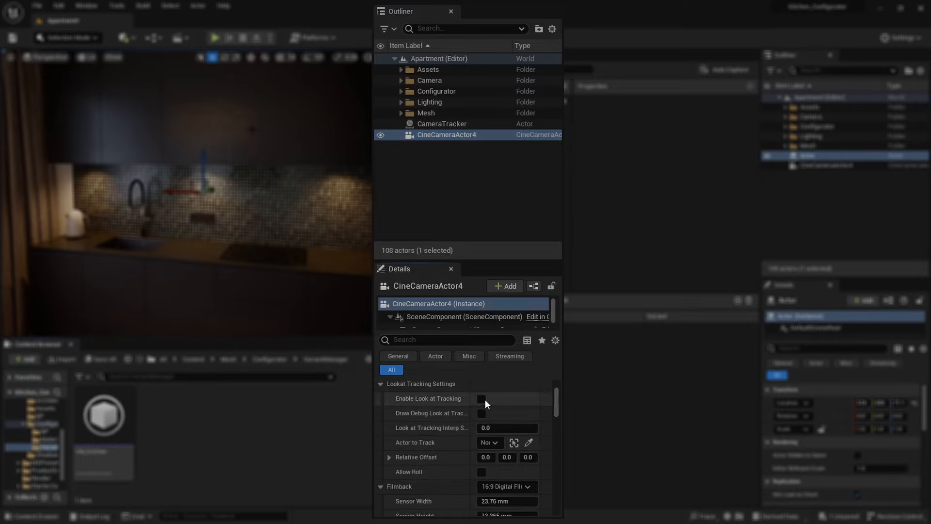
{"action": "left_click", "coordinate": [490, 443]}
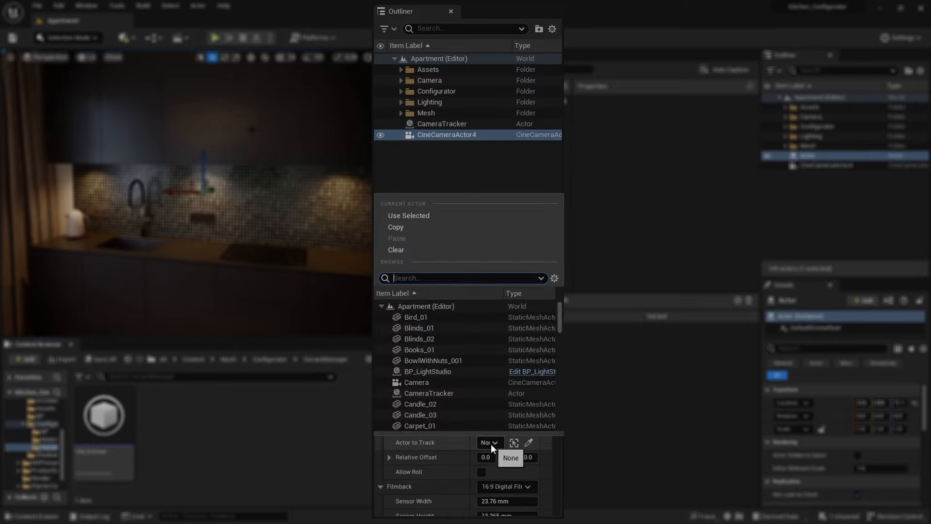
{"action": "left_click", "coordinate": [453, 392]}
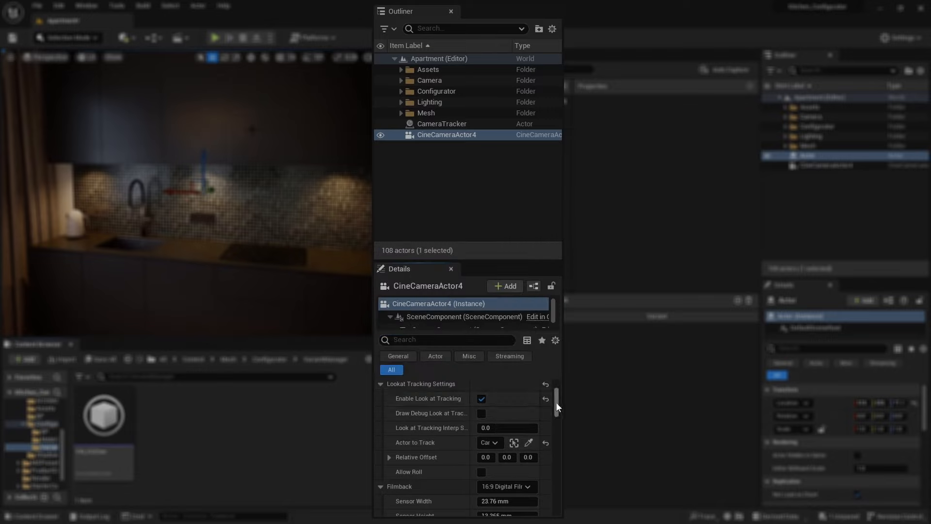
- Set the focus method of CineCameraActor4 to Tracking with CameraTracker as the tracked actor
{"action": "left_click_drag", "start_coordinate": [557, 401], "coordinate": [560, 421]}
{"action": "left_click", "coordinate": [514, 405]}
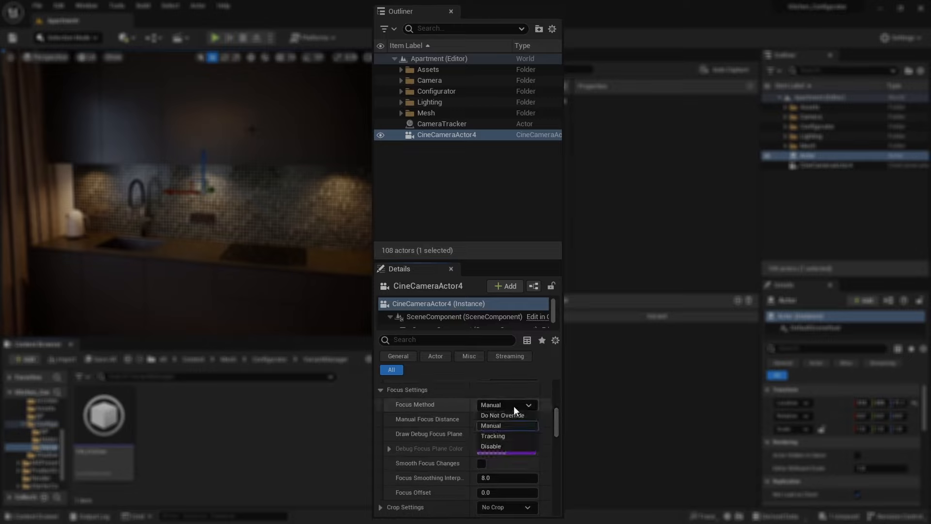
{"action": "left_click", "coordinate": [509, 434]}
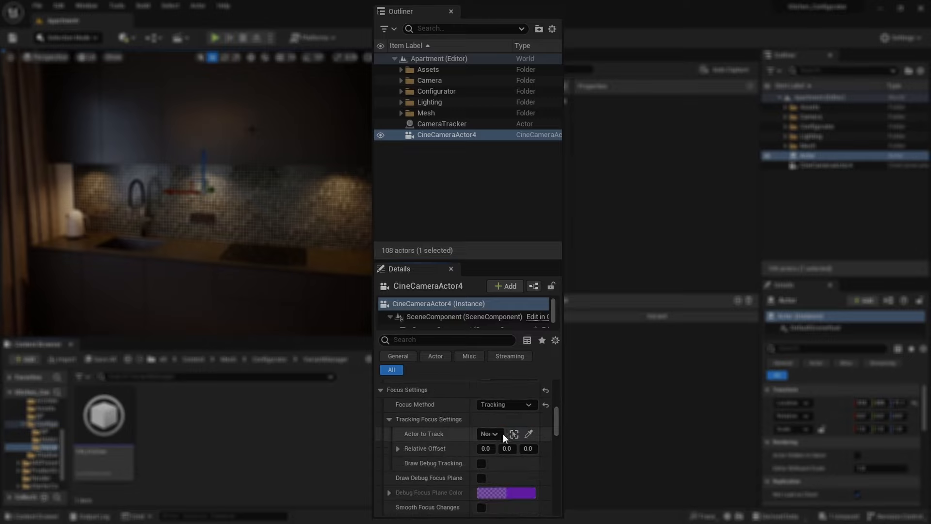
{"action": "left_click", "coordinate": [494, 433]}
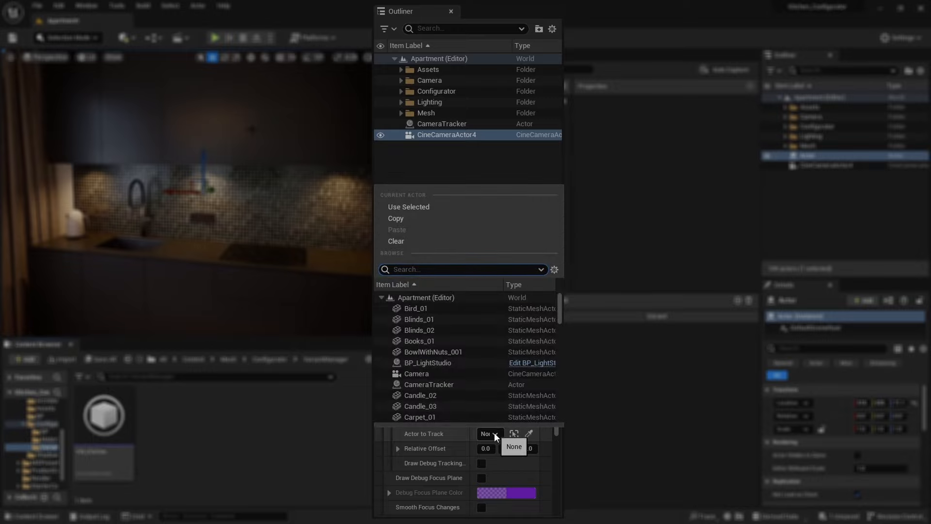
{"action": "left_click", "coordinate": [468, 386]}
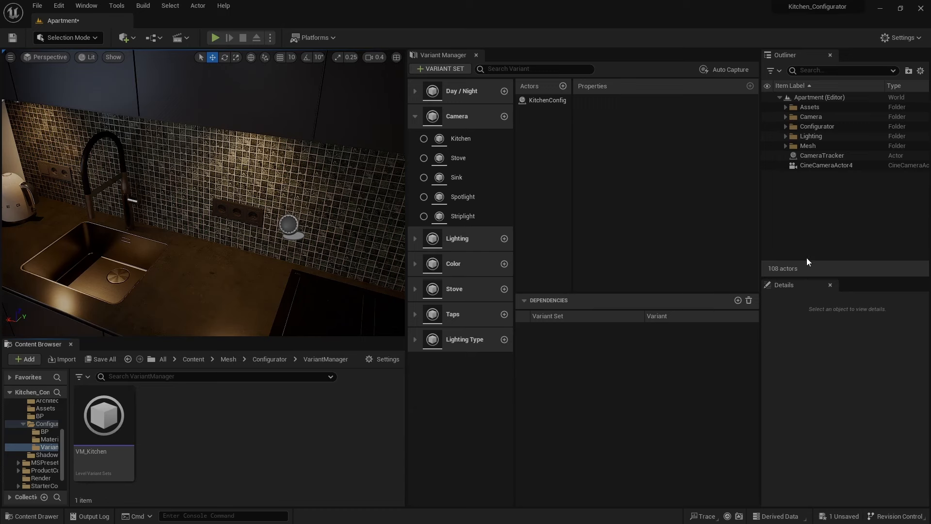
- Move CameraTracker toward the sink, and reposition CineCameraActor4 above the dining table to test the look-at tracking
{"action": "left_click", "coordinate": [822, 156]}
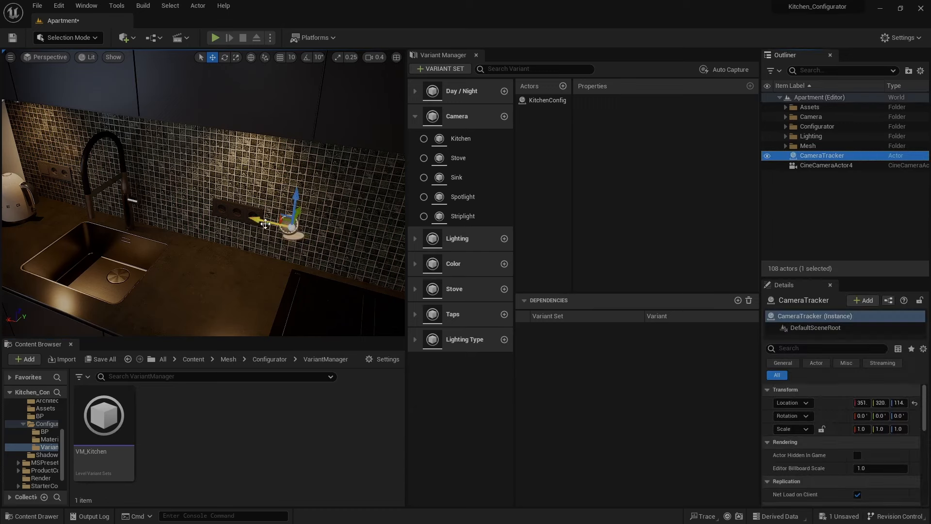
{"action": "left_click_drag", "start_coordinate": [286, 228], "coordinate": [95, 200]}
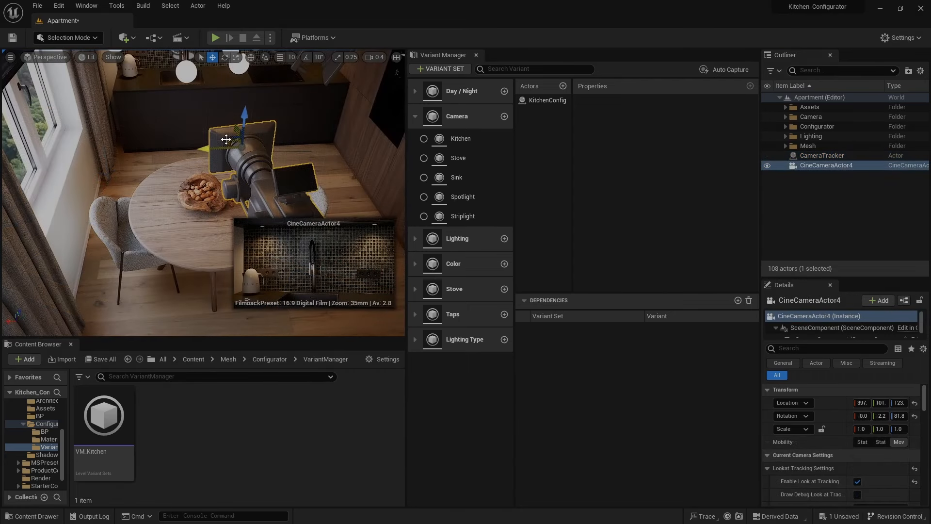
{"action": "left_click_drag", "start_coordinate": [226, 140], "coordinate": [334, 117]}
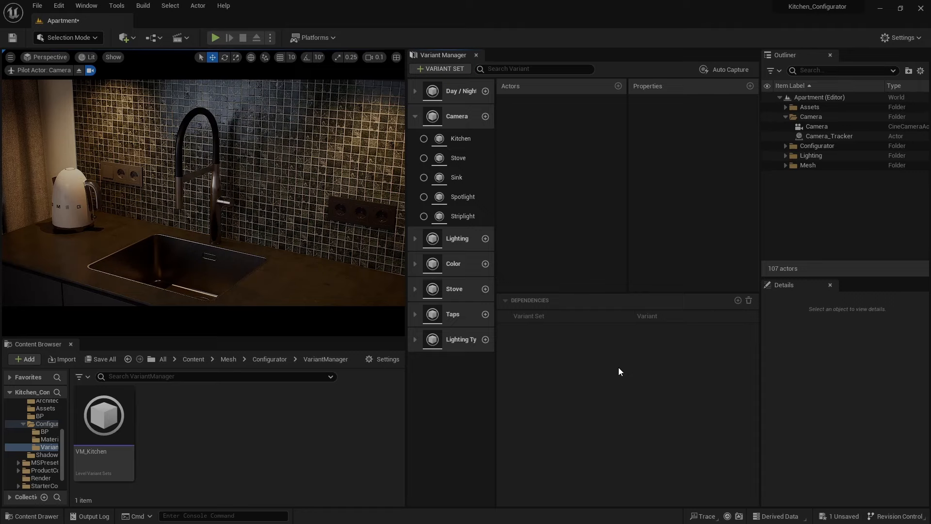
- Add Camera and Camera_Tracker to the Kitchen camera variant, capturing the DefaultSceneRoot Relative Location and Relative Rotation properties
{"action": "left_click", "coordinate": [806, 128]}
{"action": "left_click", "coordinate": [809, 136], "text": "ctrl"}
{"action": "left_click_drag", "start_coordinate": [809, 136], "coordinate": [473, 143]}
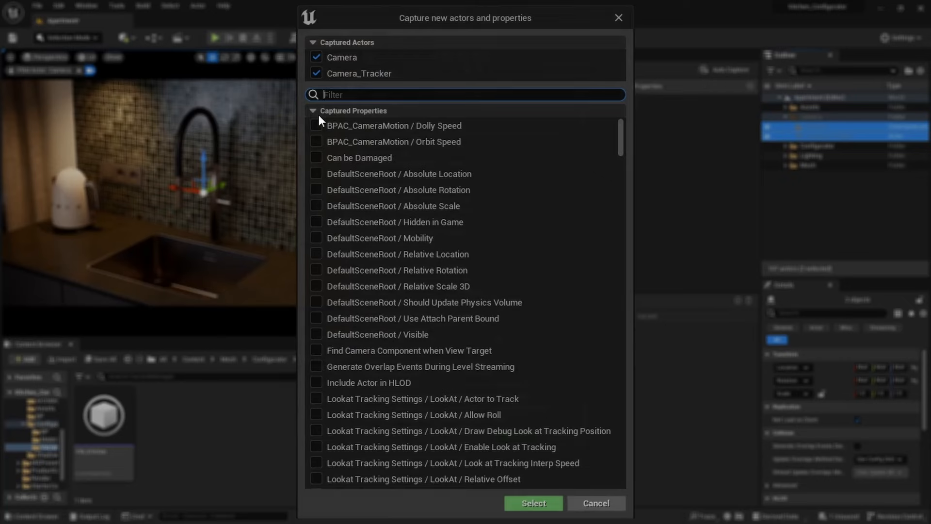
{"action": "type", "text": "Relative"}
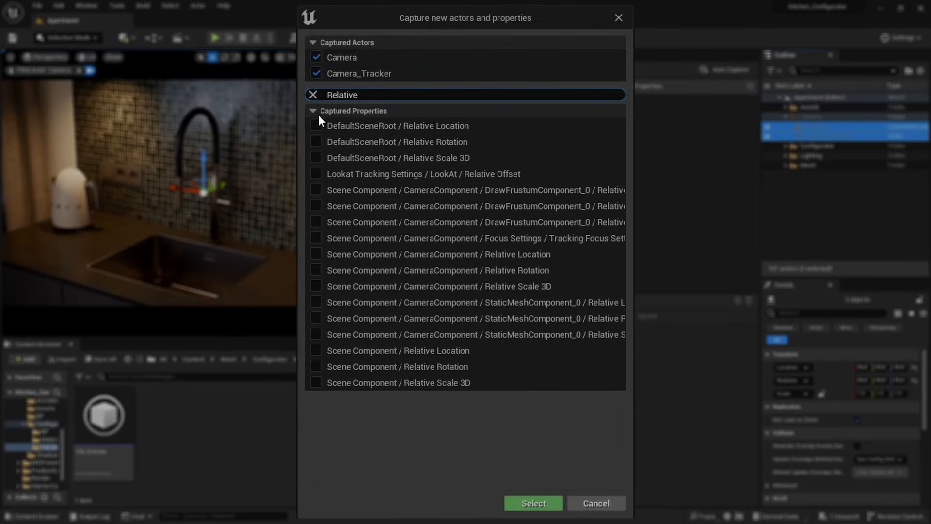
{"action": "left_click", "coordinate": [316, 125]}
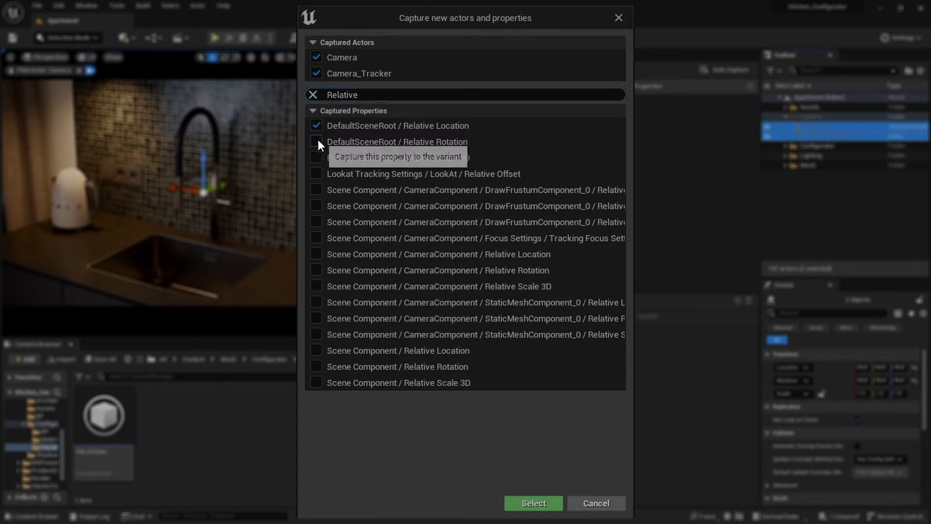
{"action": "left_click", "coordinate": [317, 141]}
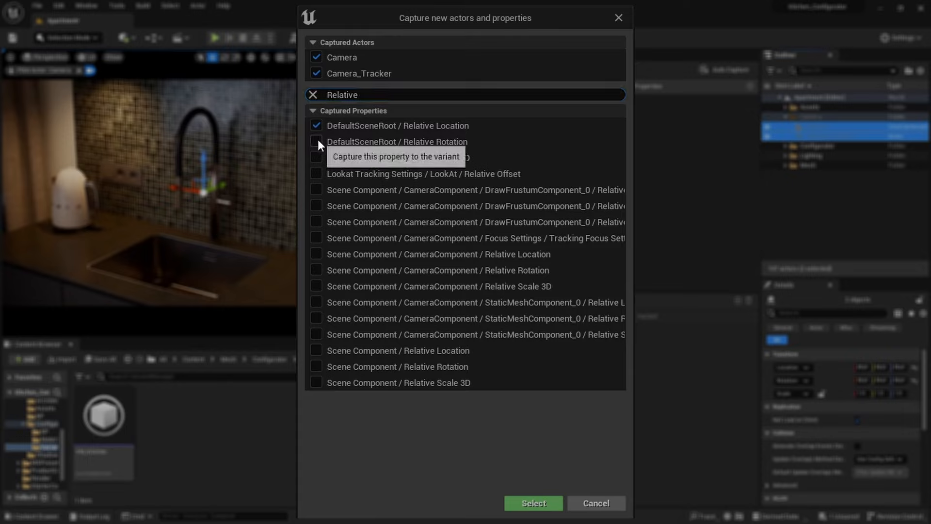
{"action": "left_click", "coordinate": [528, 501]}
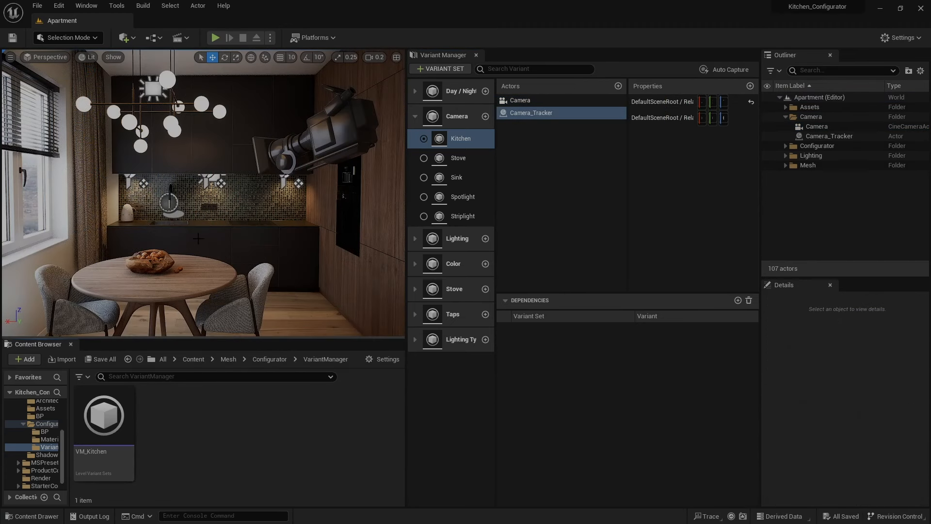
- Move Camera_Tracker and Camera away from their captured positions, and reactivate the Kitchen variant to test that it restores them
{"action": "left_click", "coordinate": [178, 214]}
{"action": "left_click_drag", "start_coordinate": [134, 210], "coordinate": [239, 210]}
{"action": "left_click", "coordinate": [252, 154]}
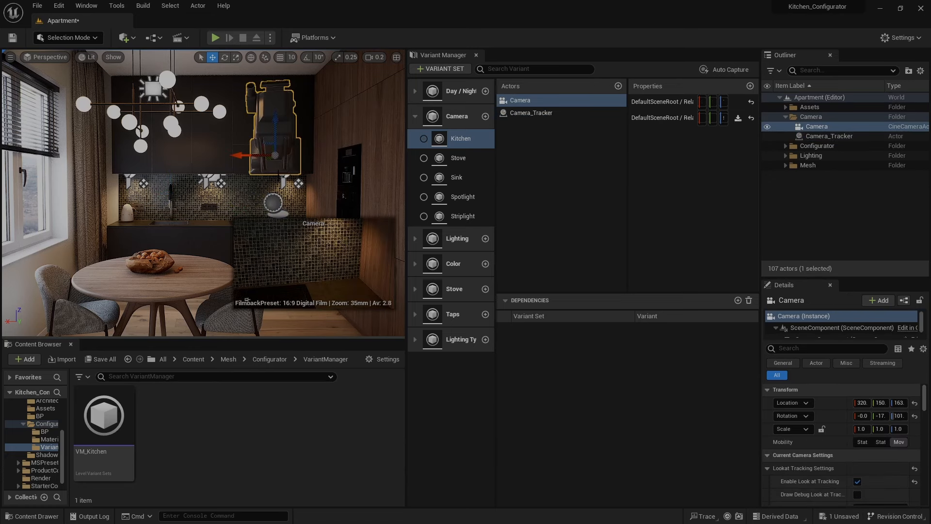
{"action": "left_click_drag", "start_coordinate": [245, 157], "coordinate": [140, 156]}
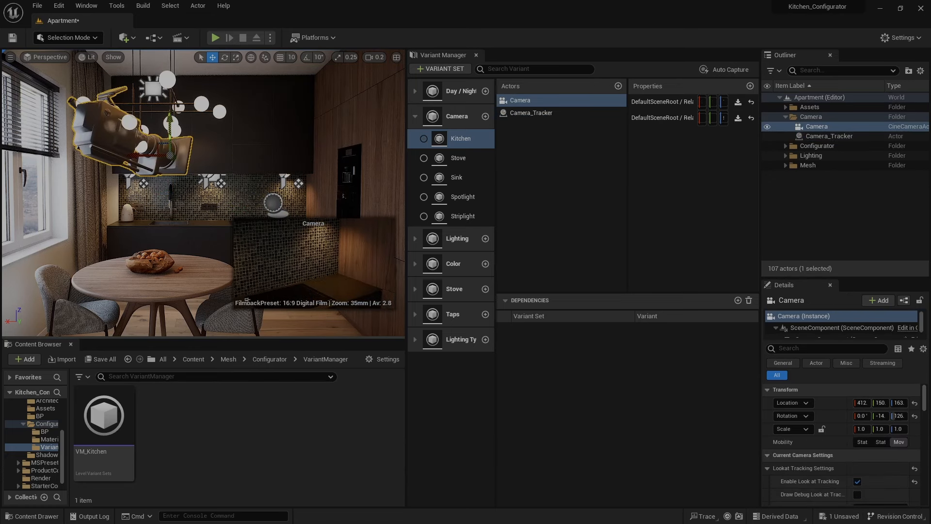
{"action": "left_click_drag", "start_coordinate": [172, 123], "coordinate": [172, 198]}
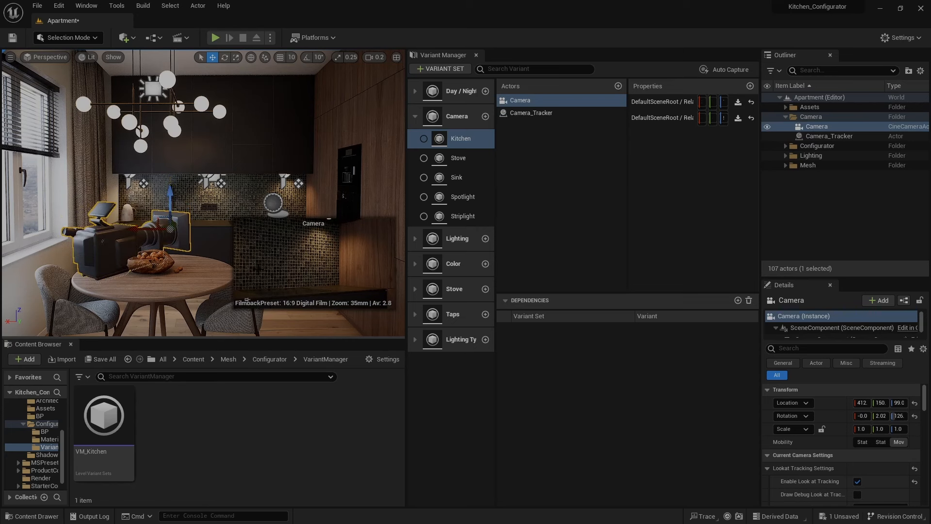
{"action": "left_click", "coordinate": [467, 140]}
{"action": "double_click", "coordinate": [466, 140]}
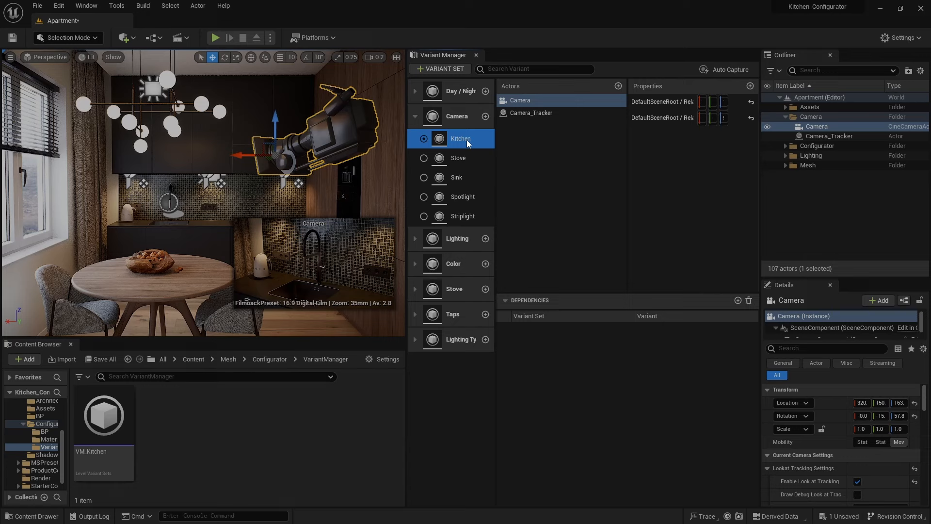
- Activate the Stove, Sink, Spotlight and Striplight camera variants in turn to check each camera view
{"action": "left_click", "coordinate": [481, 158]}
{"action": "double_click", "coordinate": [482, 158]}
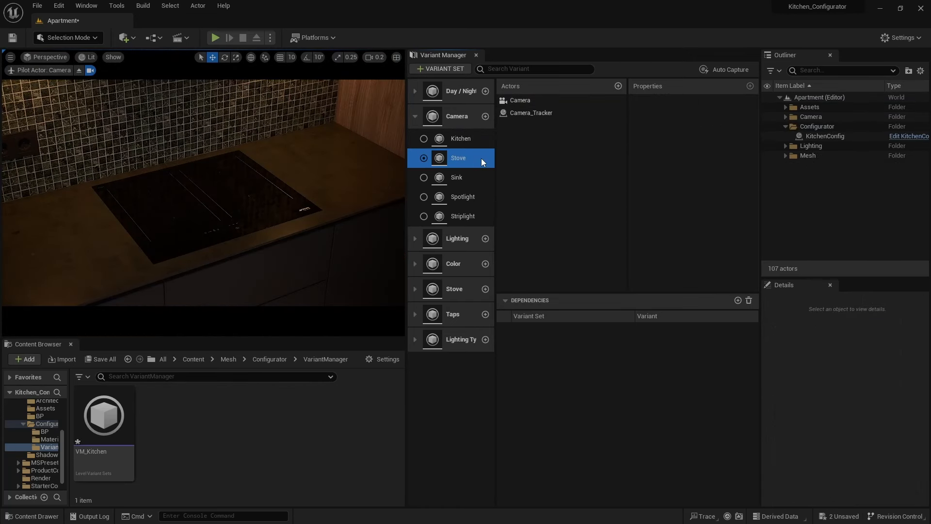
{"action": "double_click", "coordinate": [481, 177]}
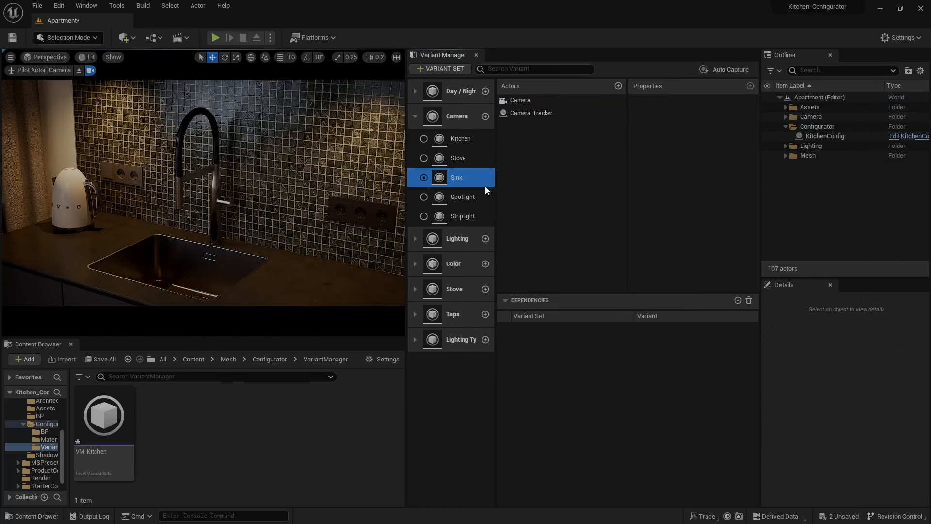
{"action": "double_click", "coordinate": [484, 195]}
{"action": "double_click", "coordinate": [487, 216]}
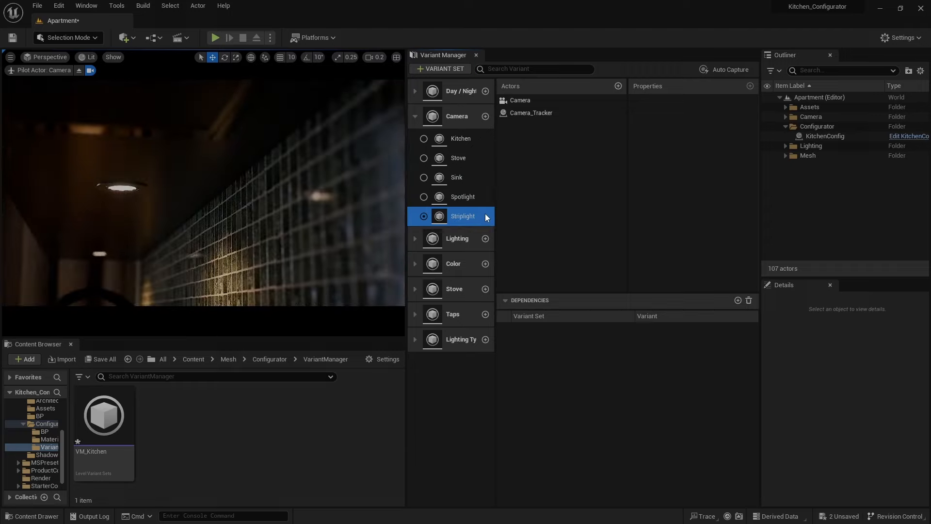
{"action": "double_click", "coordinate": [483, 200]}
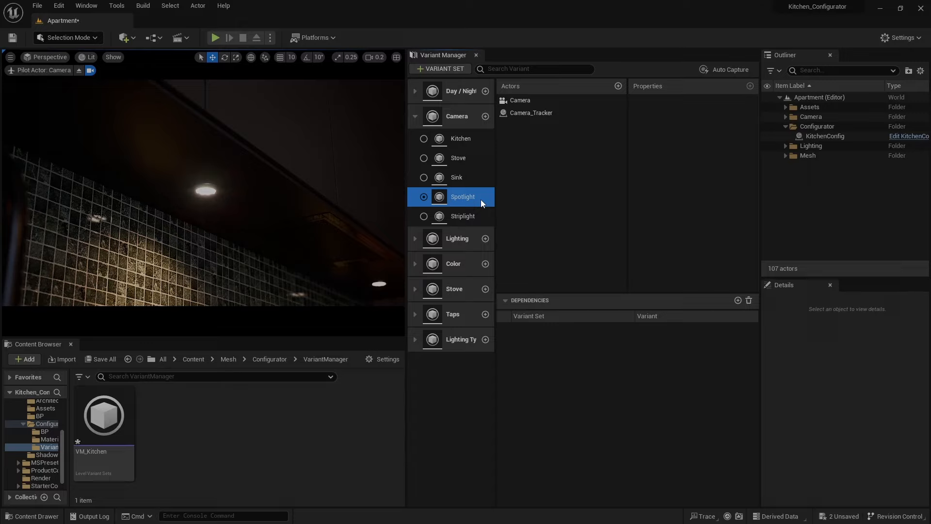
{"action": "double_click", "coordinate": [485, 215]}
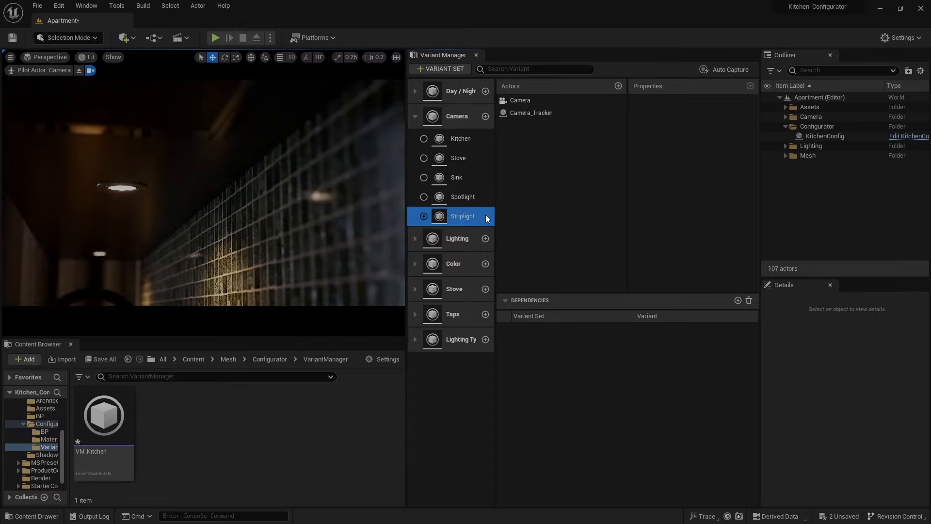
{"action": "double_click", "coordinate": [487, 202]}
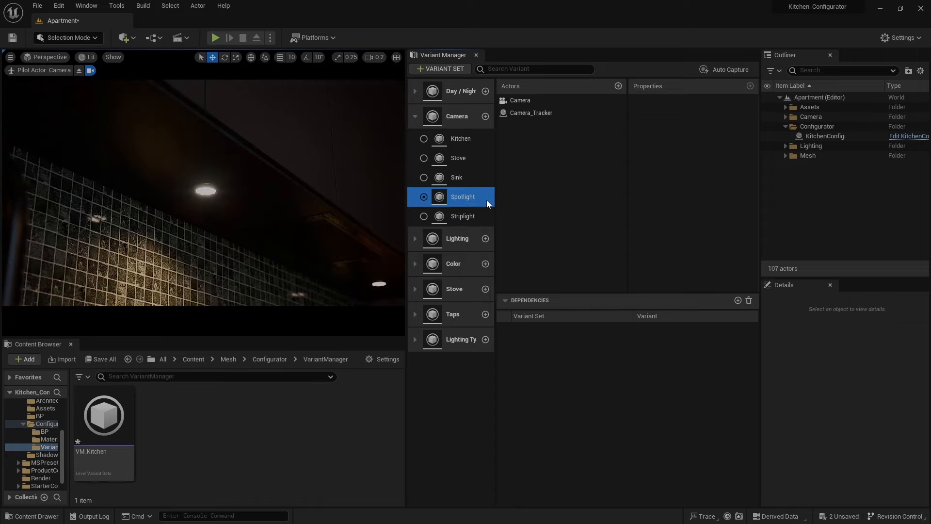
{"action": "double_click", "coordinate": [484, 215]}
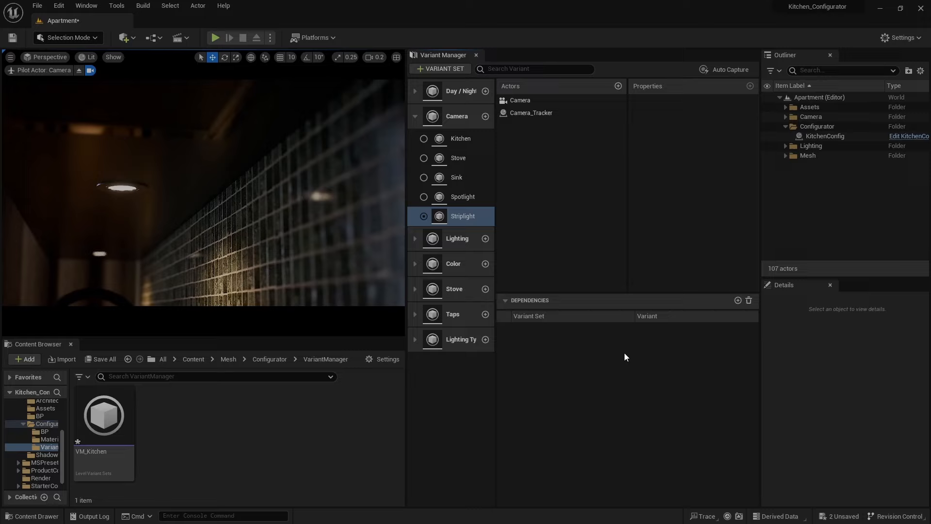
- Add a dependency to the Striplight camera variant with variant set Lighting Type and variant Strip
{"action": "left_click", "coordinate": [737, 304]}
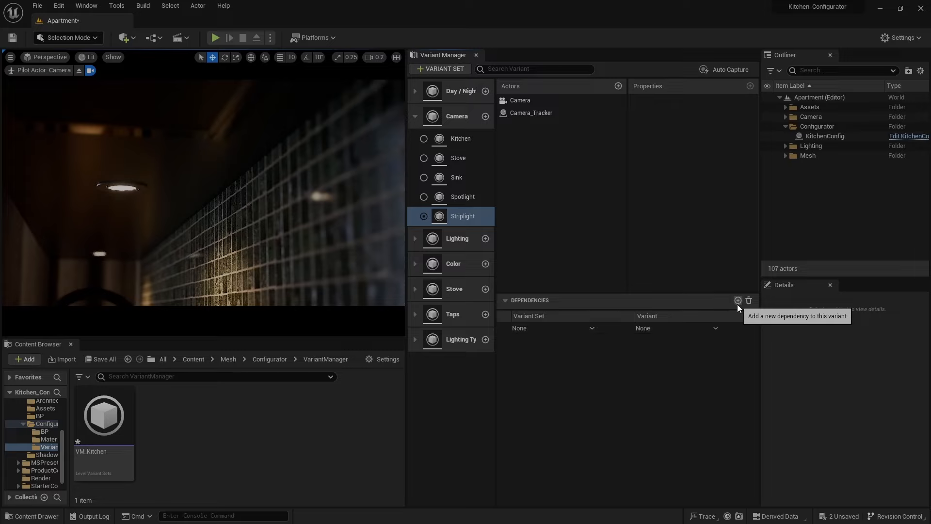
{"action": "left_click", "coordinate": [594, 330]}
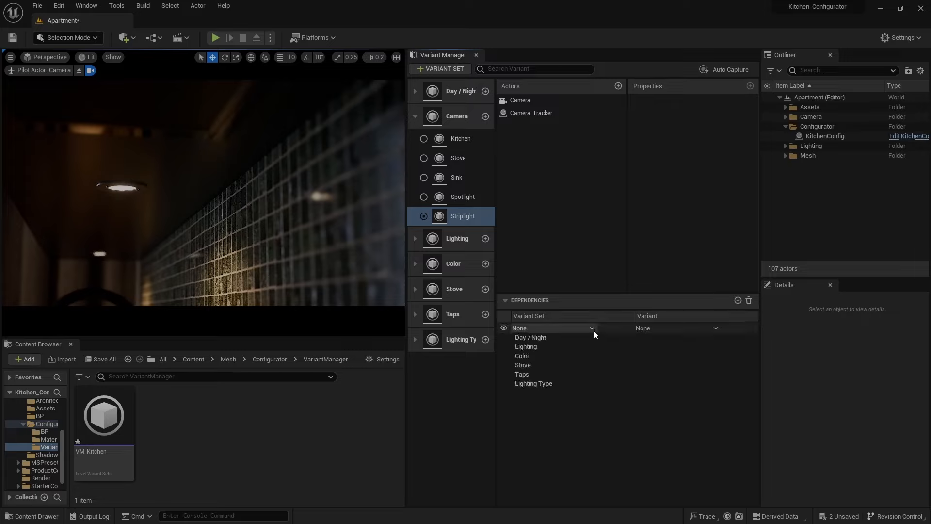
{"action": "left_click", "coordinate": [579, 384]}
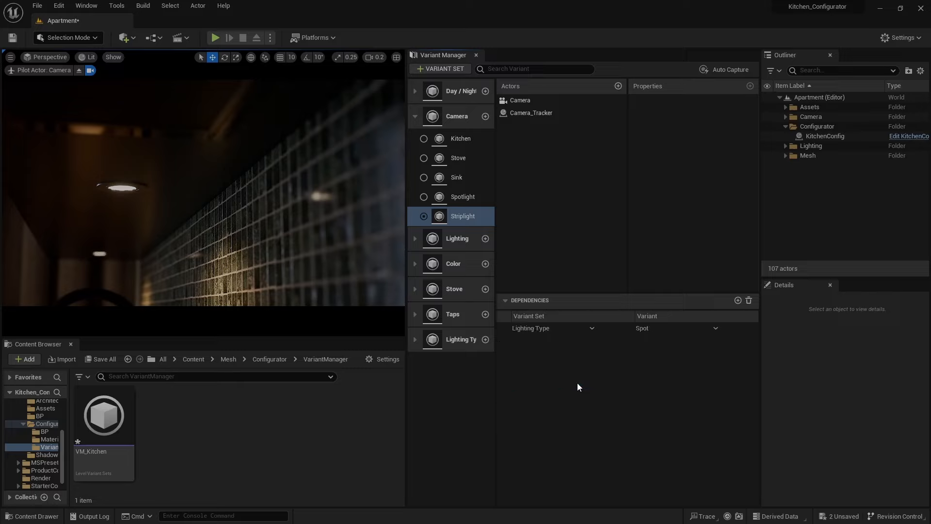
{"action": "left_click", "coordinate": [710, 331]}
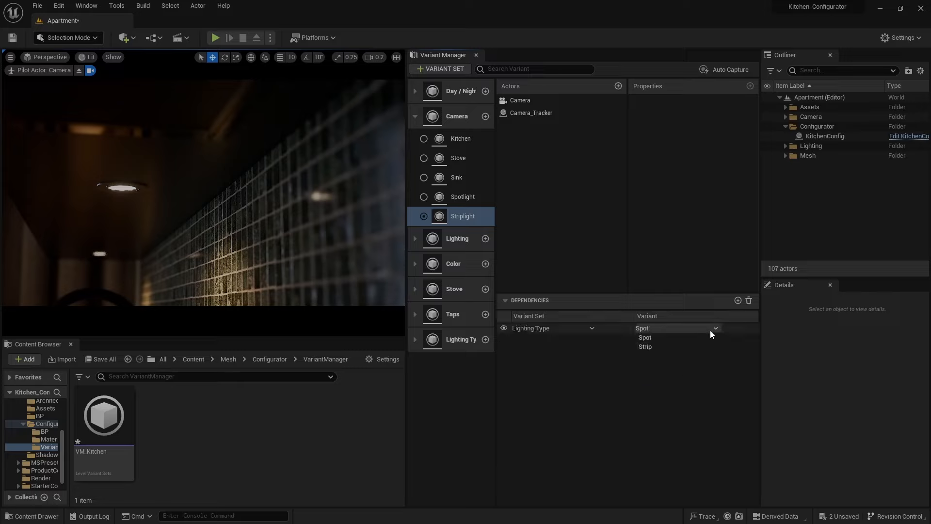
{"action": "left_click", "coordinate": [677, 345]}
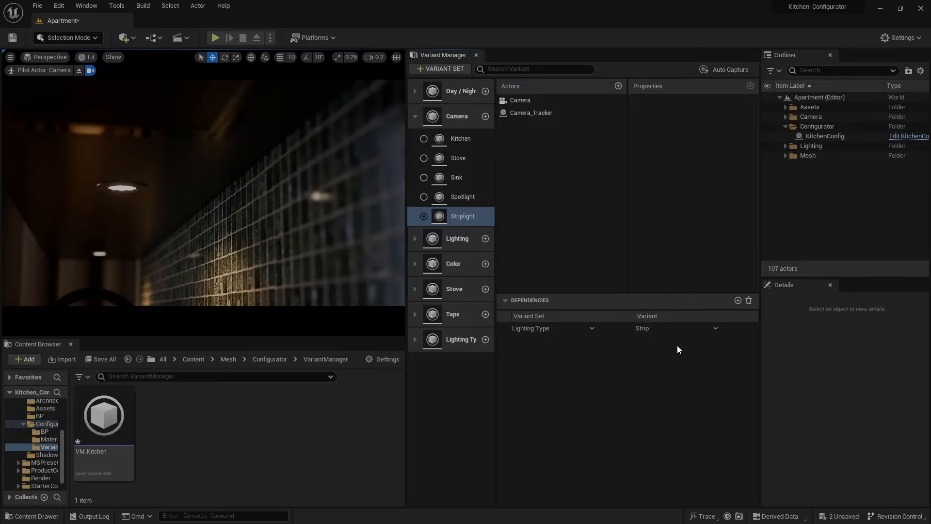
- Add a dependency to the Spotlight camera variant with variant set Lighting Type and variant Spot
{"action": "left_click", "coordinate": [474, 198]}
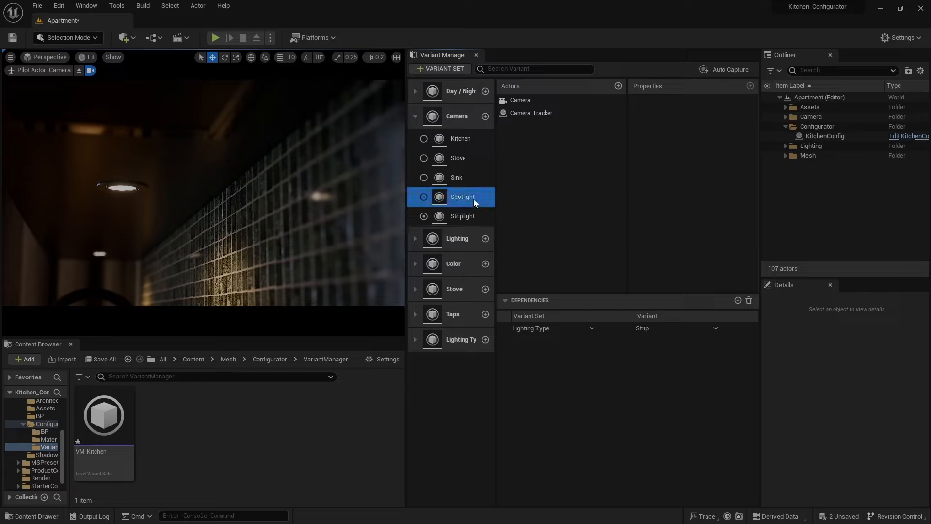
{"action": "left_click", "coordinate": [736, 300]}
{"action": "left_click", "coordinate": [584, 328]}
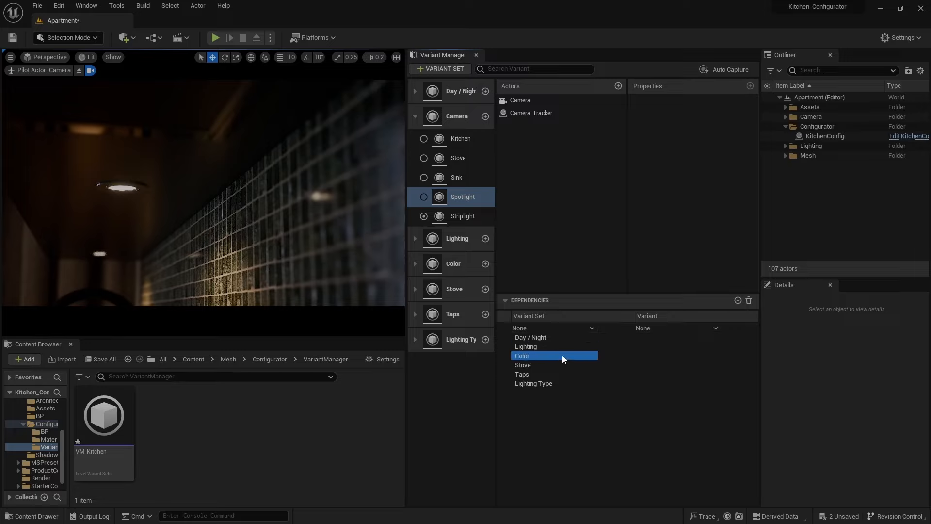
{"action": "left_click", "coordinate": [549, 383]}
{"action": "left_click", "coordinate": [709, 328]}
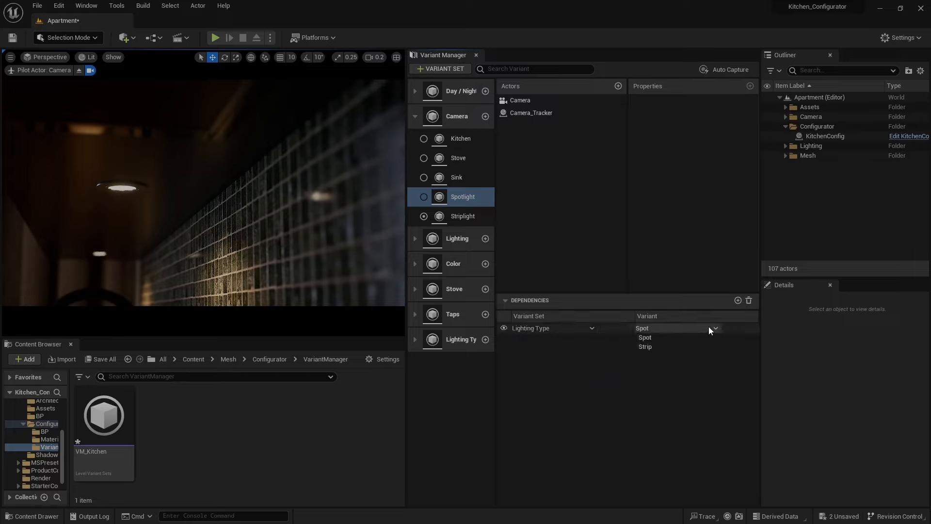
{"action": "left_click", "coordinate": [661, 336]}
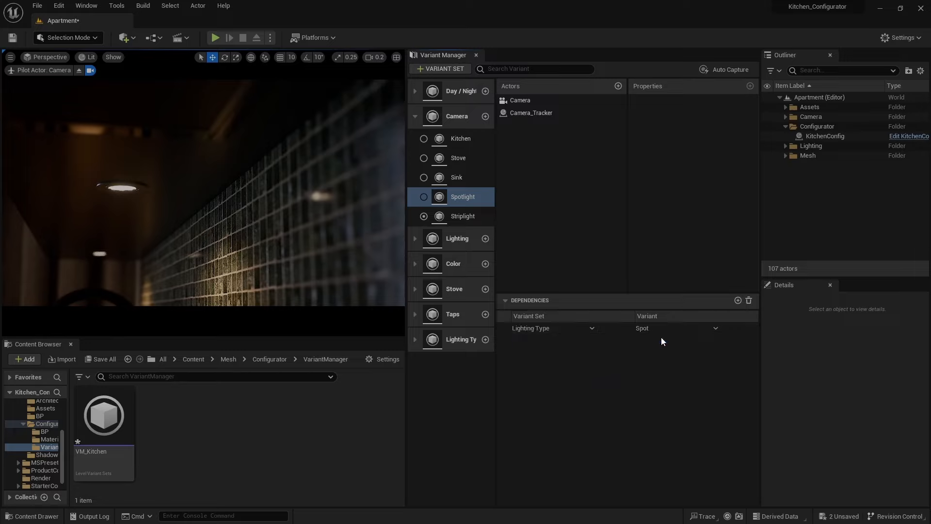
- Alternate between the Spotlight and Striplight camera variants to check that the lighting type switches with each view
{"action": "double_click", "coordinate": [471, 200]}
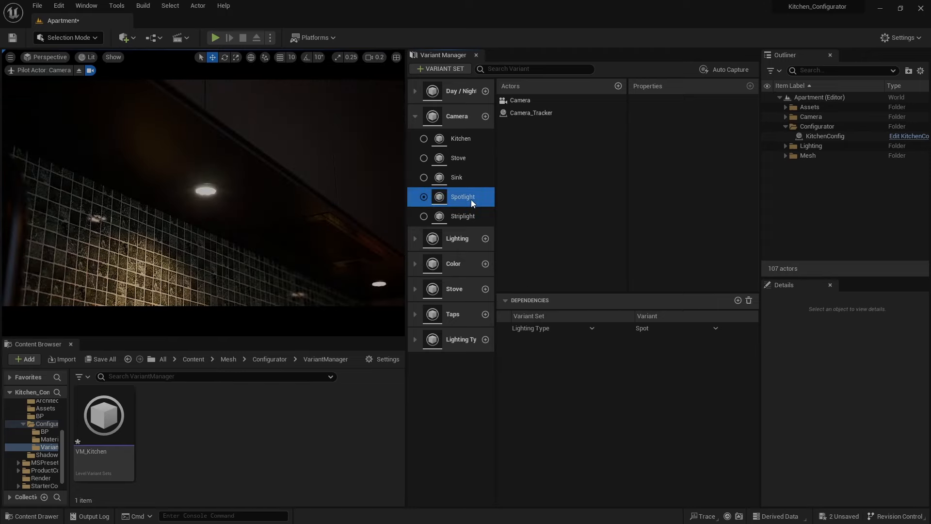
{"action": "left_click", "coordinate": [471, 217]}
{"action": "double_click", "coordinate": [477, 200]}
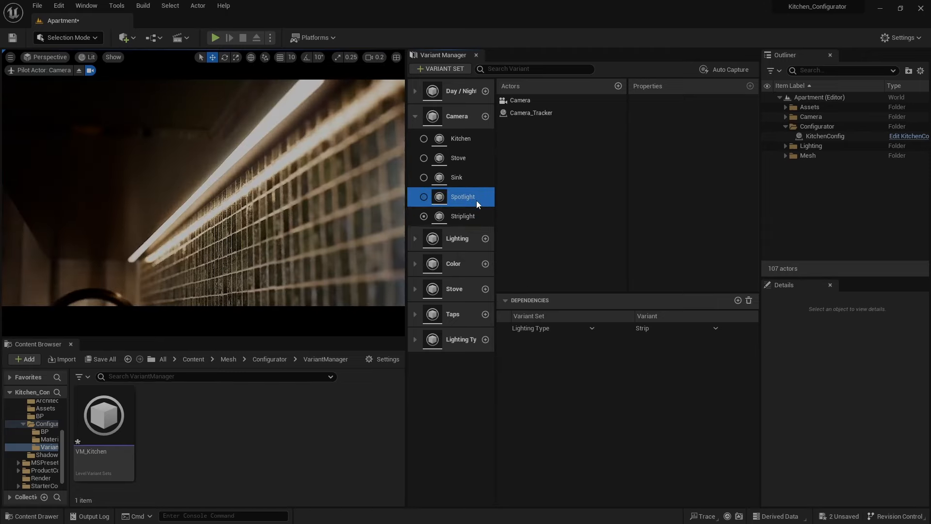
{"action": "double_click", "coordinate": [475, 216]}
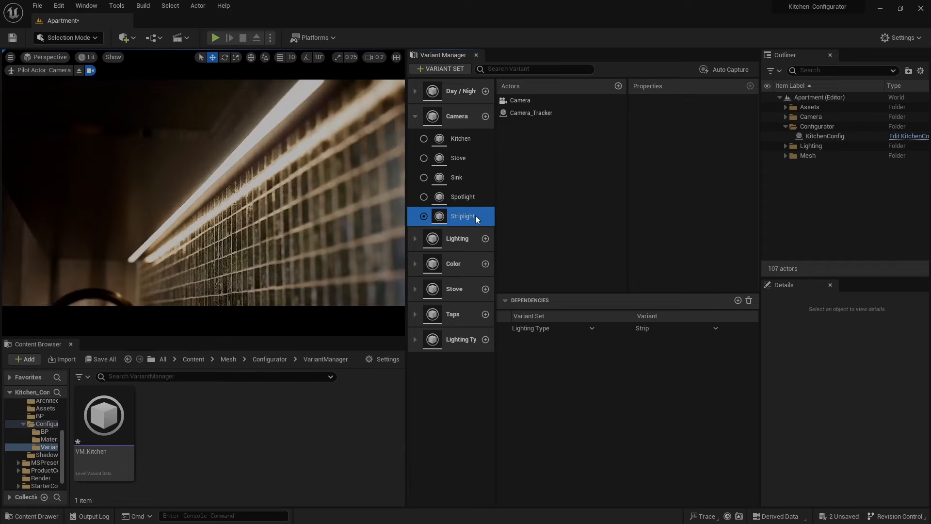
{"action": "double_click", "coordinate": [479, 198]}
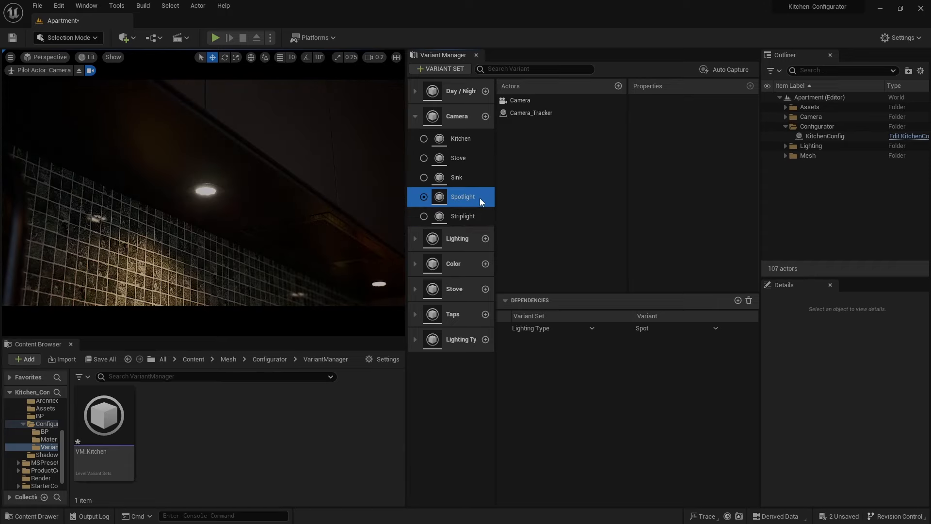
{"action": "double_click", "coordinate": [477, 216]}
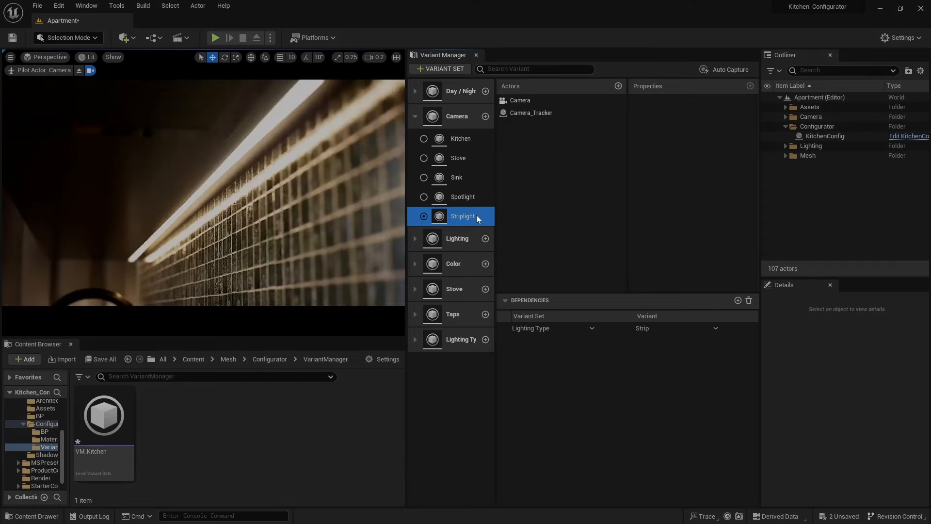
- Collapse the Camera set, expand the Stove set, and activate its Gas and Induction variants to check the camera view
{"action": "left_click", "coordinate": [415, 116]}
{"action": "left_click", "coordinate": [415, 192]}
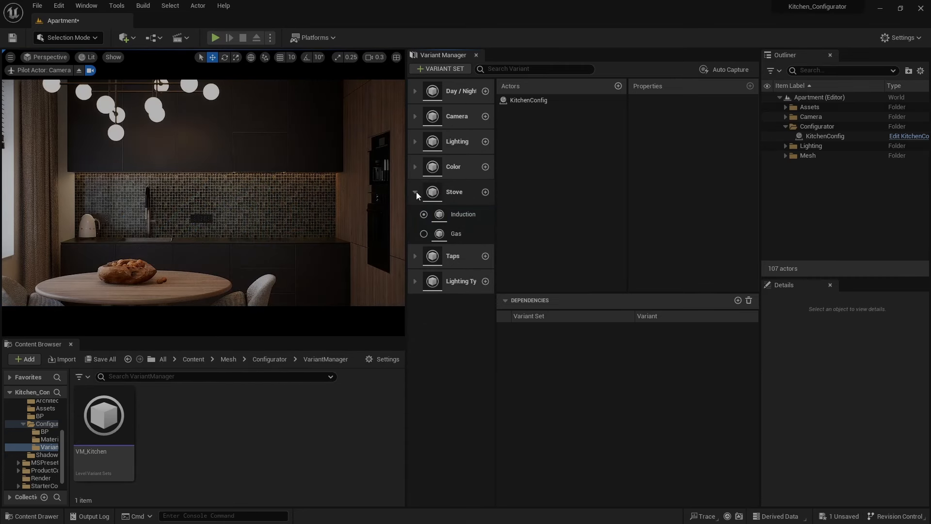
{"action": "double_click", "coordinate": [453, 234]}
{"action": "double_click", "coordinate": [458, 219]}
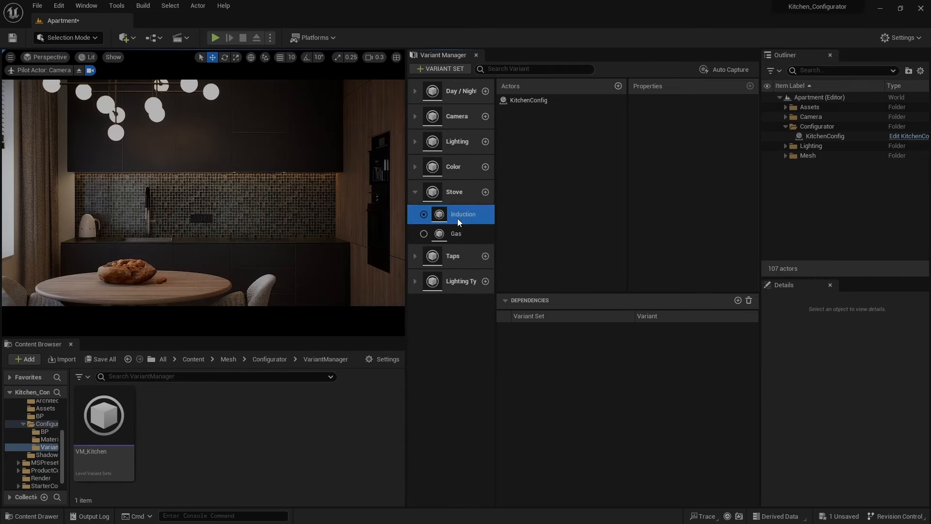
- Preview the Tap_02 and Tap_03 variants of the Taps set, and briefly run a play test of the level
{"action": "left_click", "coordinate": [415, 193]}
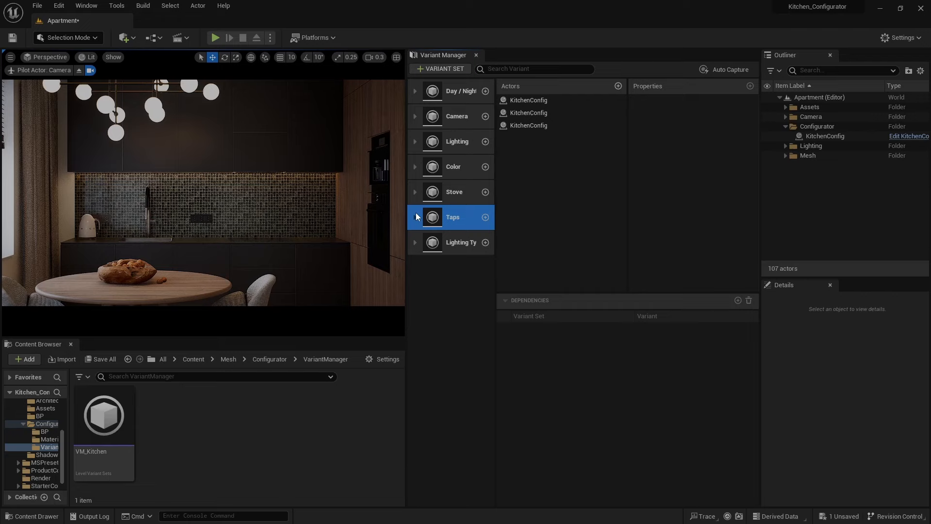
{"action": "left_click", "coordinate": [416, 217]}
{"action": "left_click", "coordinate": [445, 259]}
{"action": "left_click", "coordinate": [452, 280]}
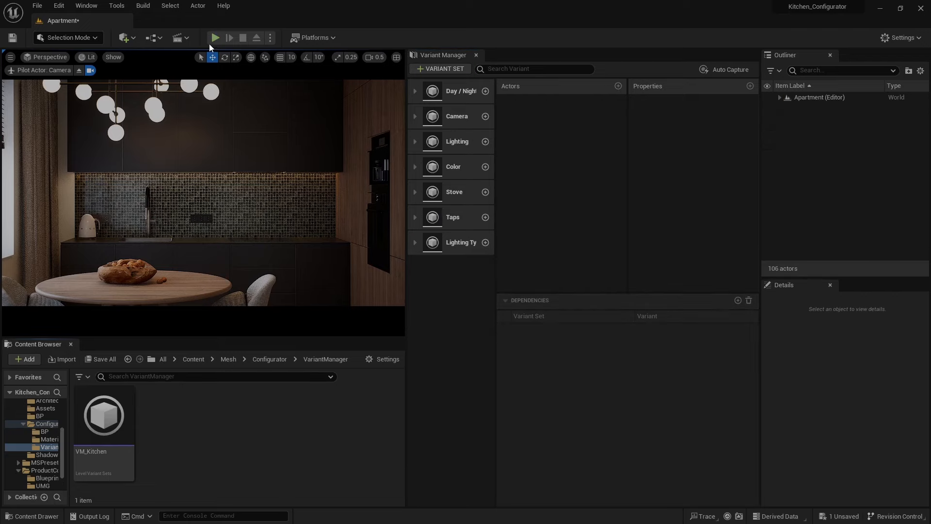
{"action": "left_click", "coordinate": [215, 38]}
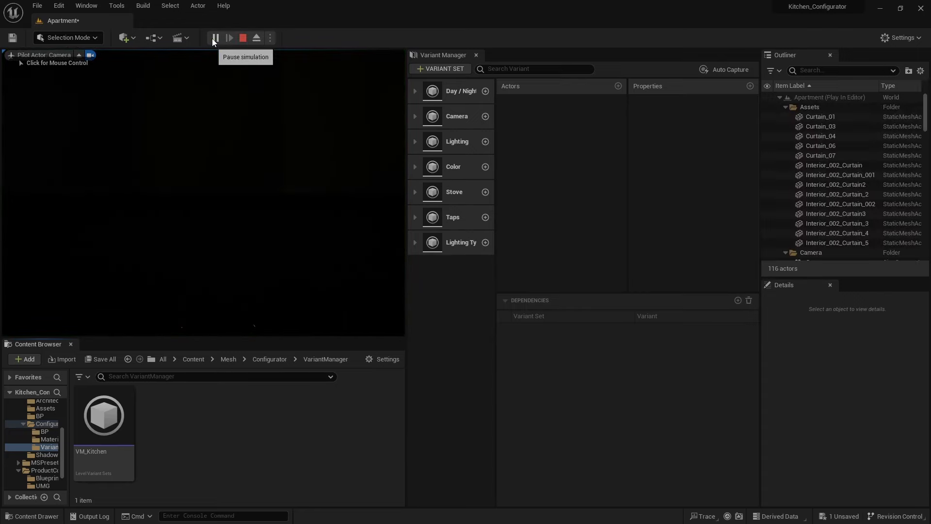
{"action": "key", "text": "Escape"}
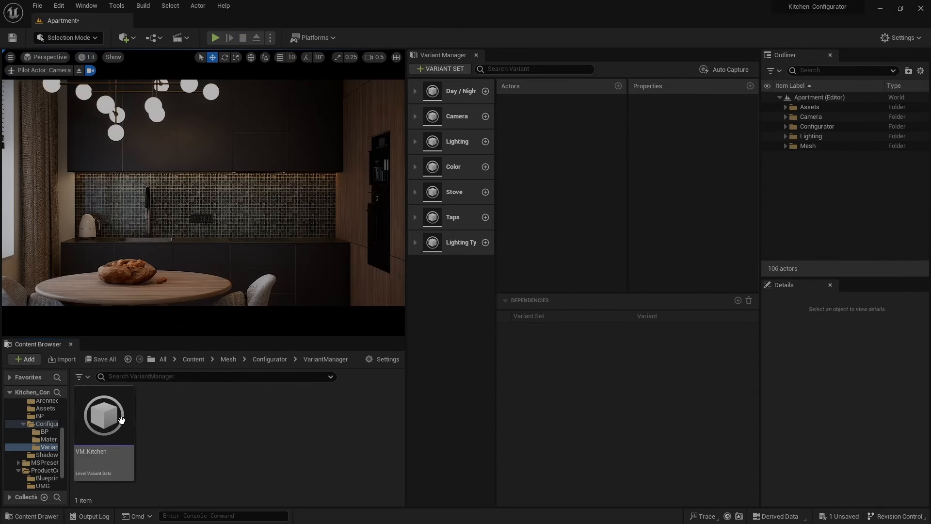
- Place the VM_Kitchen variant asset and the BP_Configurator blueprint from ProductConfig/Blueprints in the Apartment level
{"action": "left_click_drag", "start_coordinate": [104, 422], "coordinate": [212, 260]}
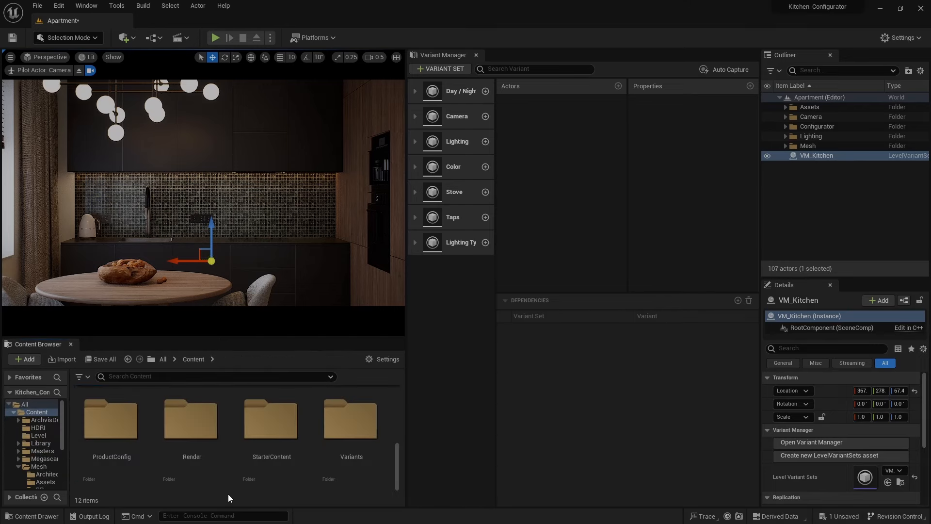
{"action": "double_click", "coordinate": [116, 427]}
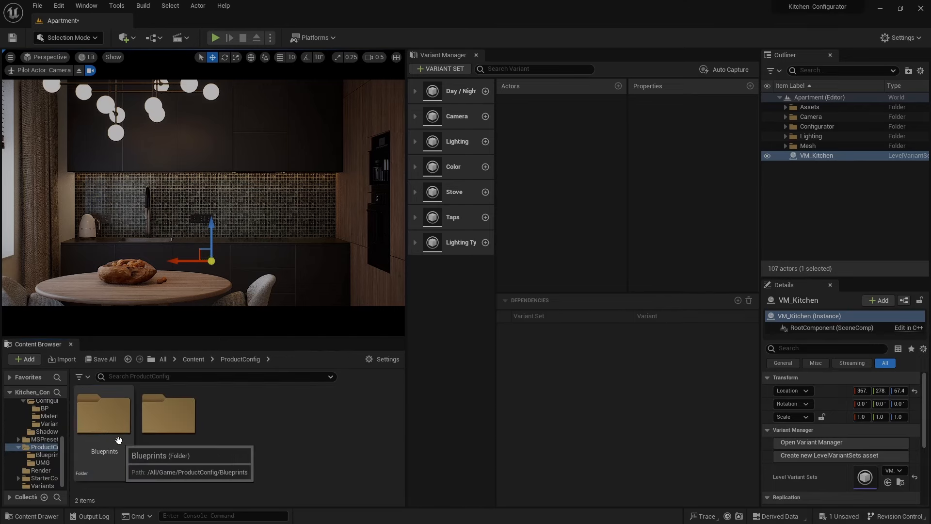
{"action": "double_click", "coordinate": [118, 440]}
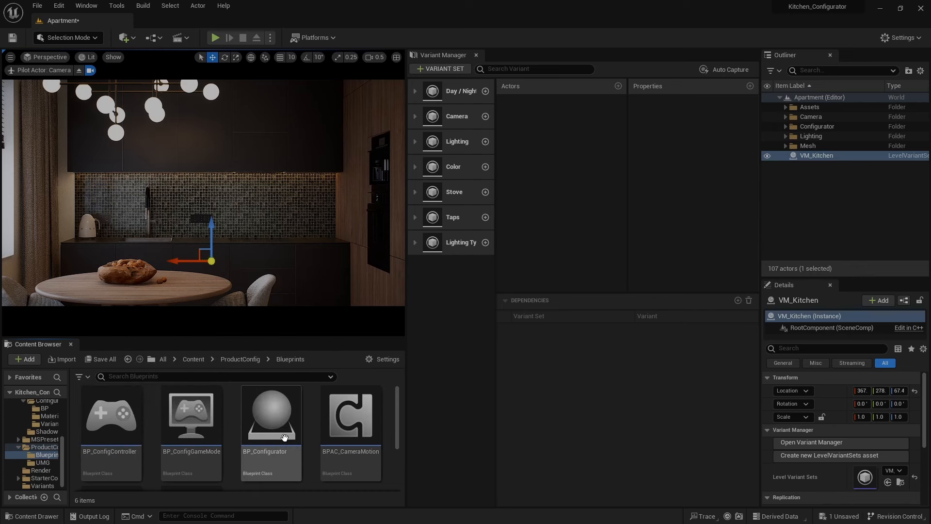
{"action": "left_click_drag", "start_coordinate": [289, 421], "coordinate": [211, 265]}
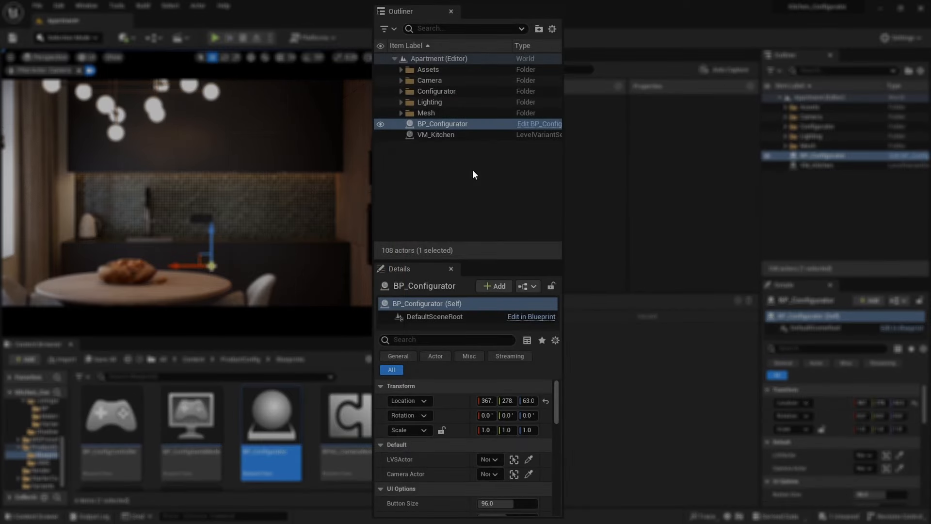
- Set the BP_Configurator actor's LVSActor to VM_Kitchen and its Camera Actor to Camera
{"action": "left_click", "coordinate": [446, 125]}
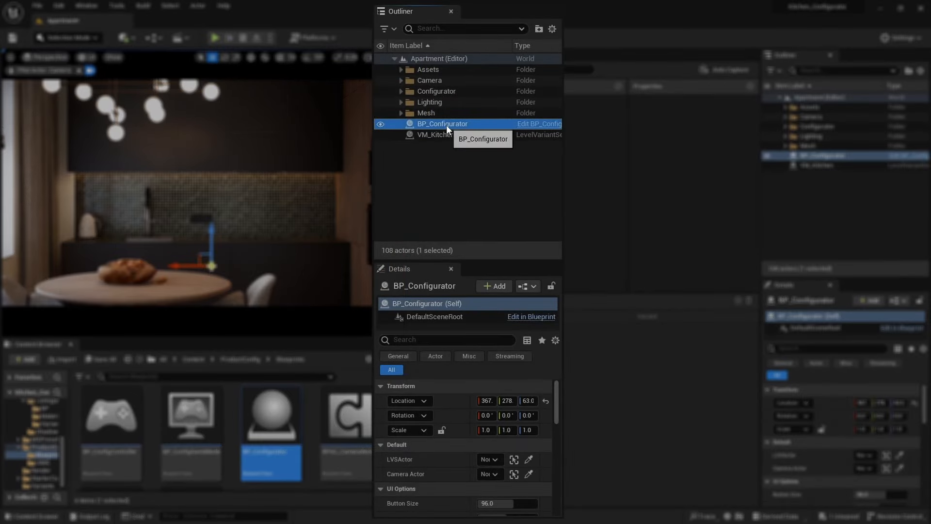
{"action": "left_click", "coordinate": [499, 457]}
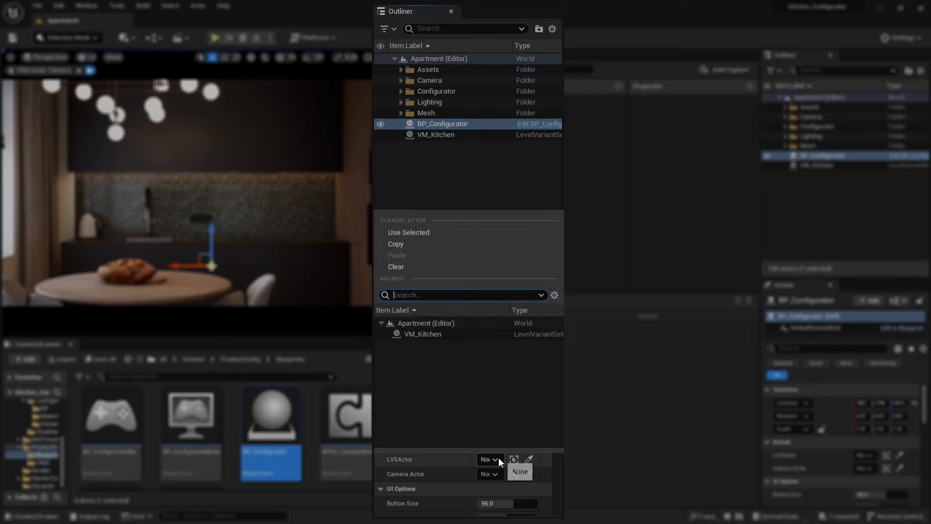
{"action": "left_click", "coordinate": [430, 335]}
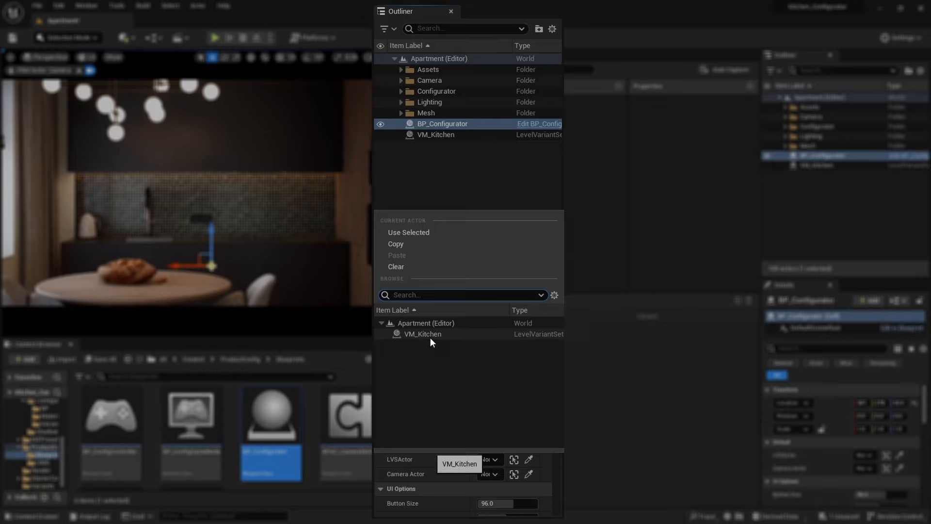
{"action": "left_click", "coordinate": [495, 473]}
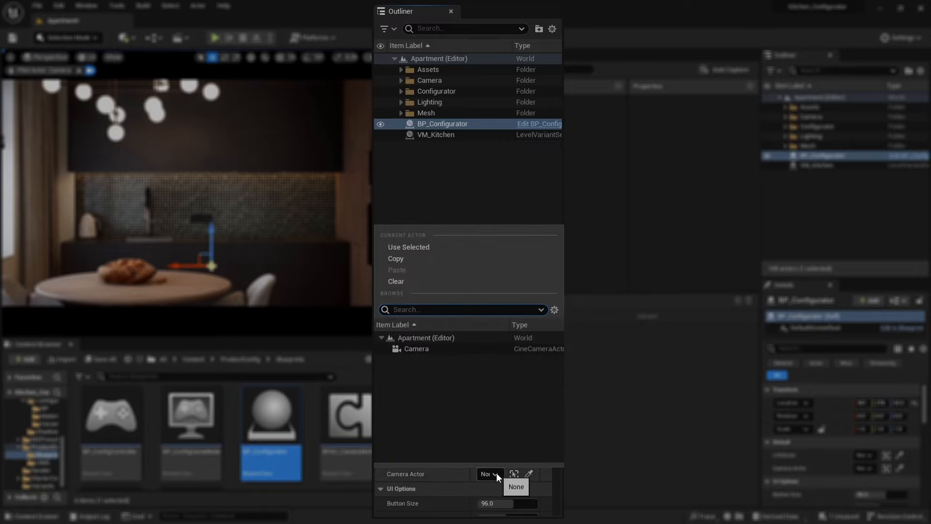
{"action": "left_click", "coordinate": [424, 349]}
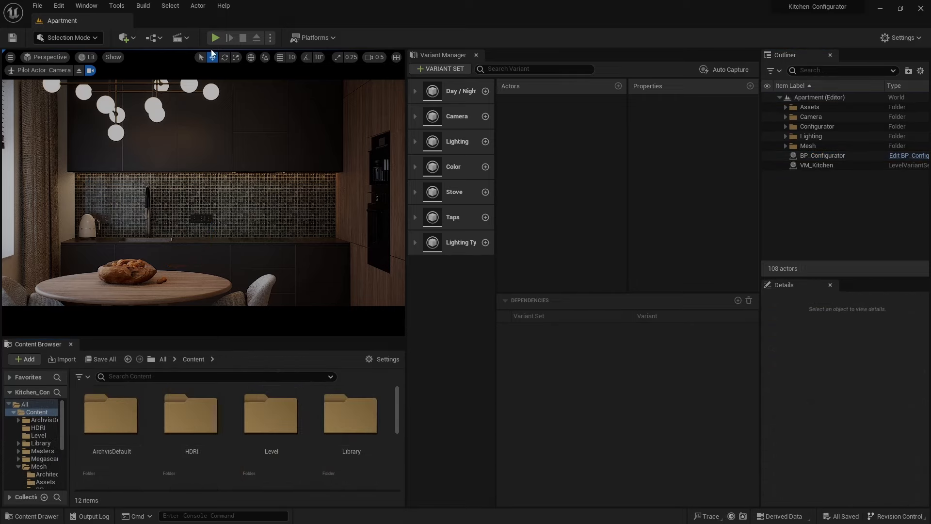
- Play the level and test the Lighting and Color options in the configurator interface, including the black finishes, and stop the session
{"action": "left_click", "coordinate": [216, 38]}
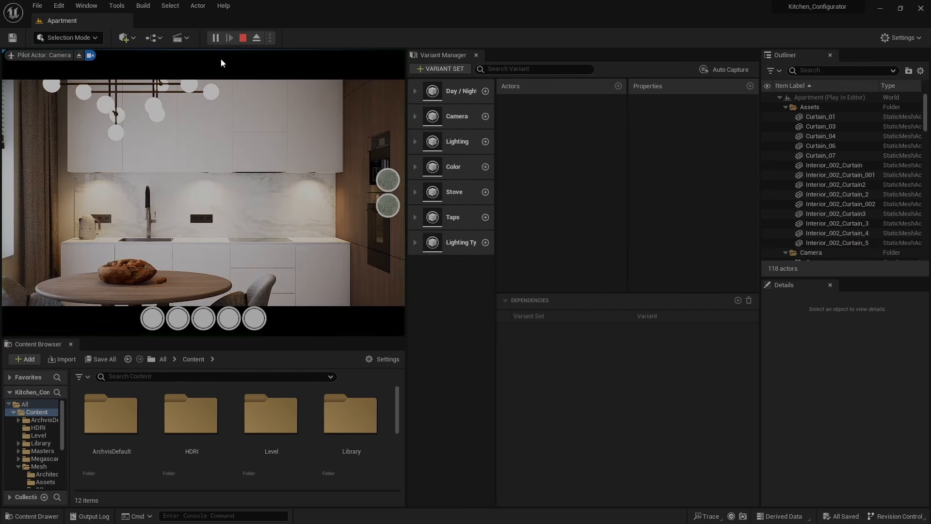
{"action": "left_click", "coordinate": [157, 321]}
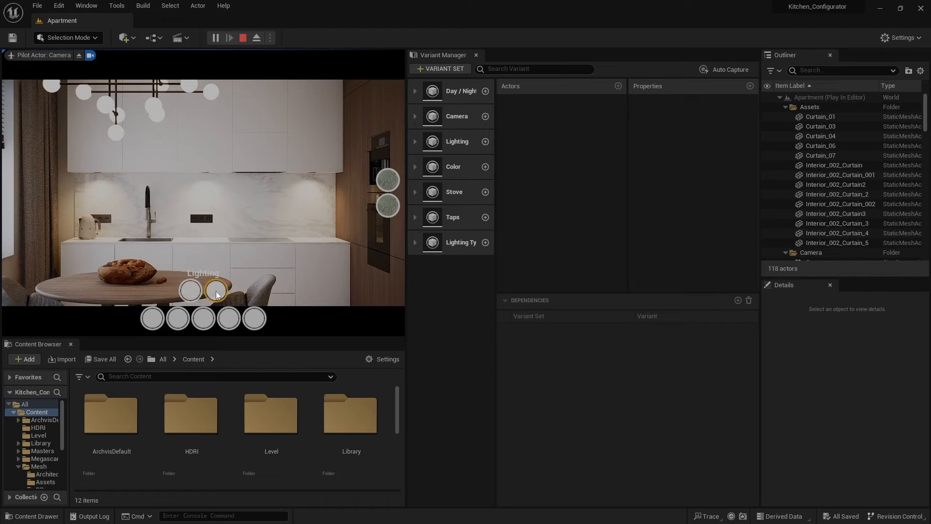
{"action": "left_click", "coordinate": [194, 295]}
{"action": "left_click", "coordinate": [177, 318]}
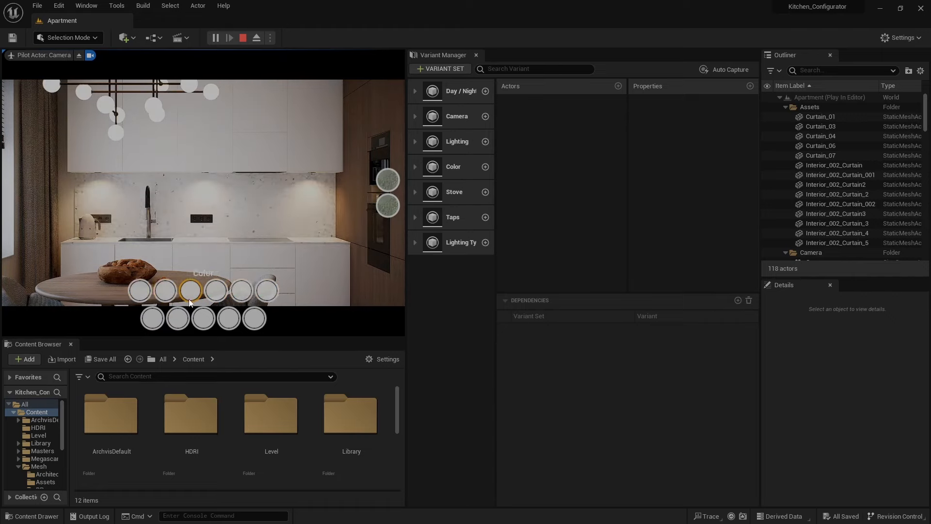
{"action": "left_click", "coordinate": [217, 297]}
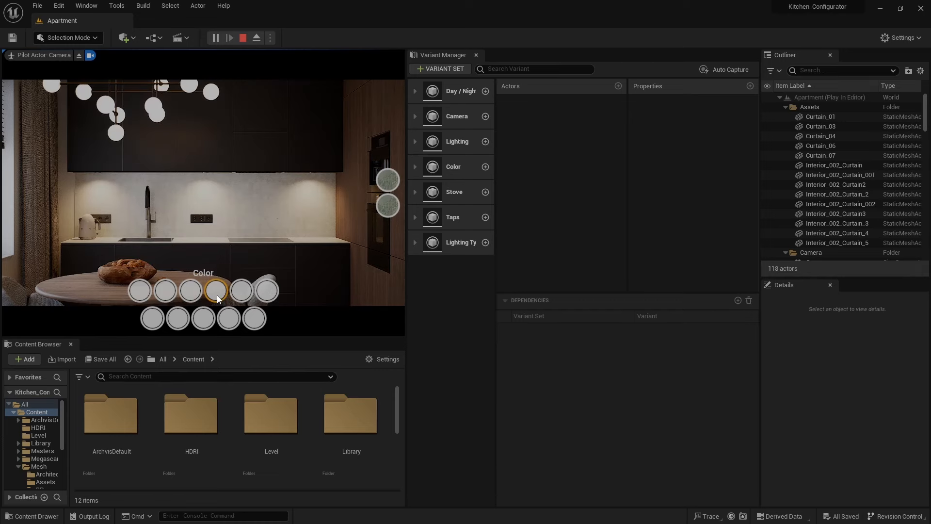
{"action": "left_click", "coordinate": [243, 293]}
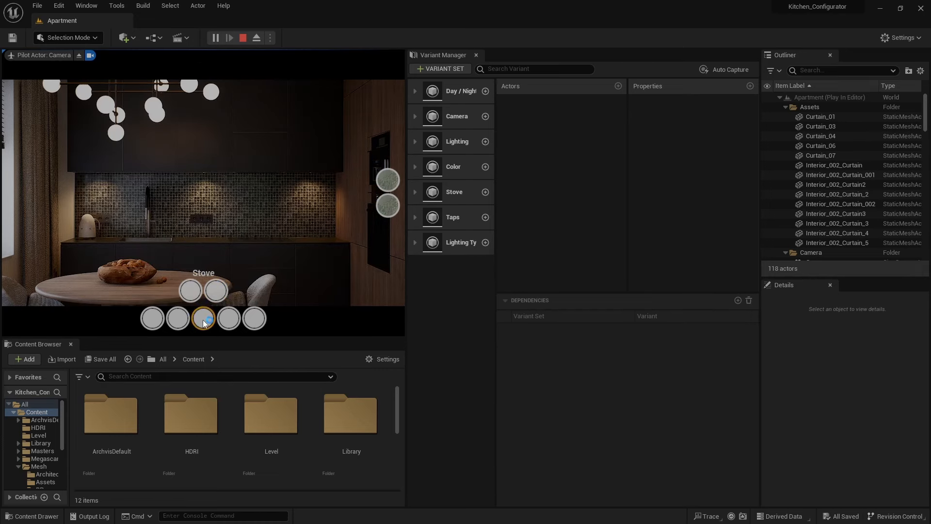
{"action": "key", "text": "Escape"}
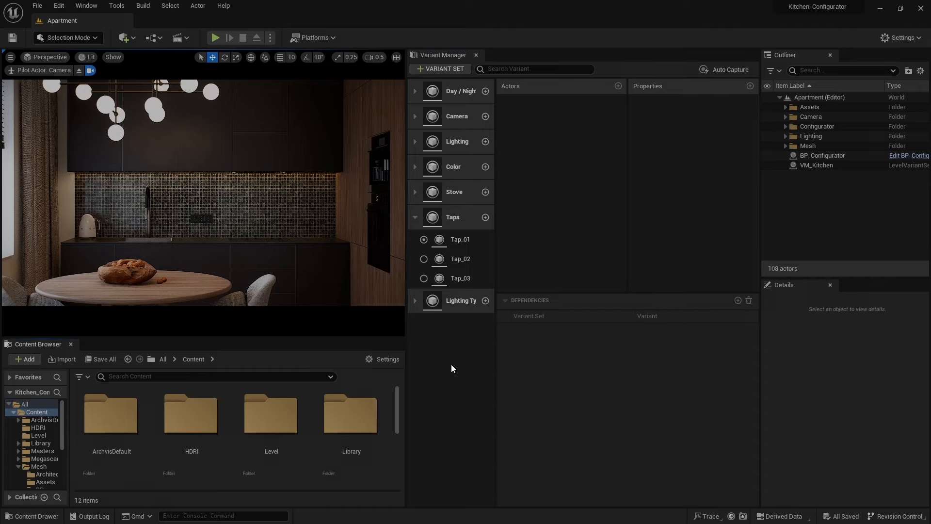
- Assign a thumbnail image to the Tap_01 variant
{"action": "right_click", "coordinate": [456, 241]}
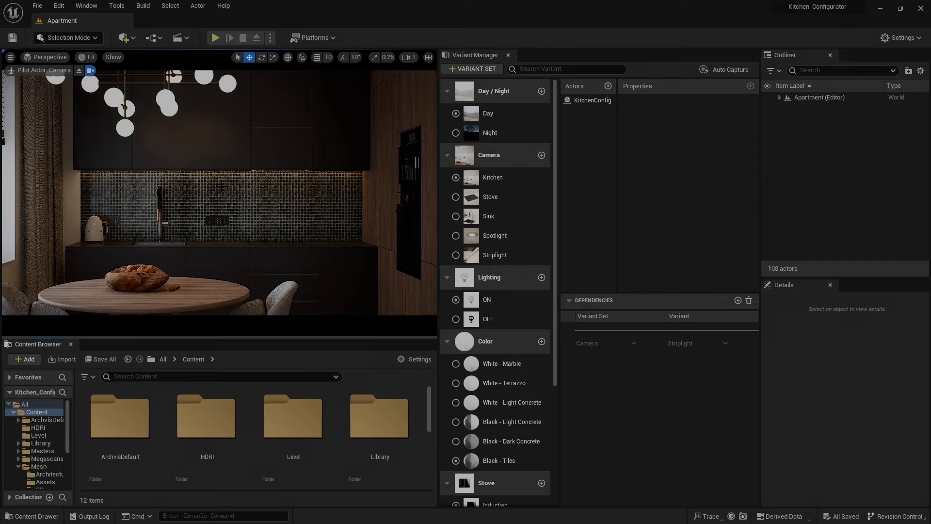
- Play the level, switch to the Sink camera view, and orbit around the tap to check the camera control
{"action": "left_click", "coordinate": [215, 39]}
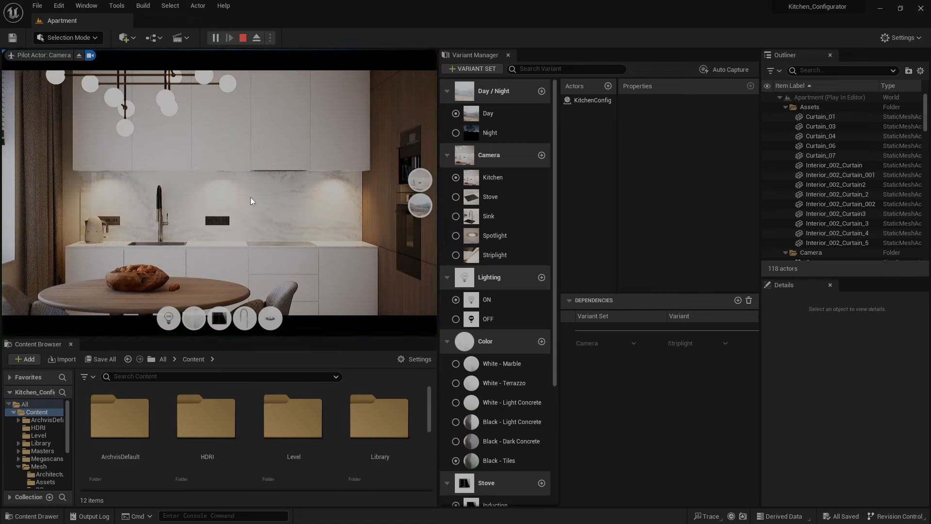
{"action": "key", "text": "3"}
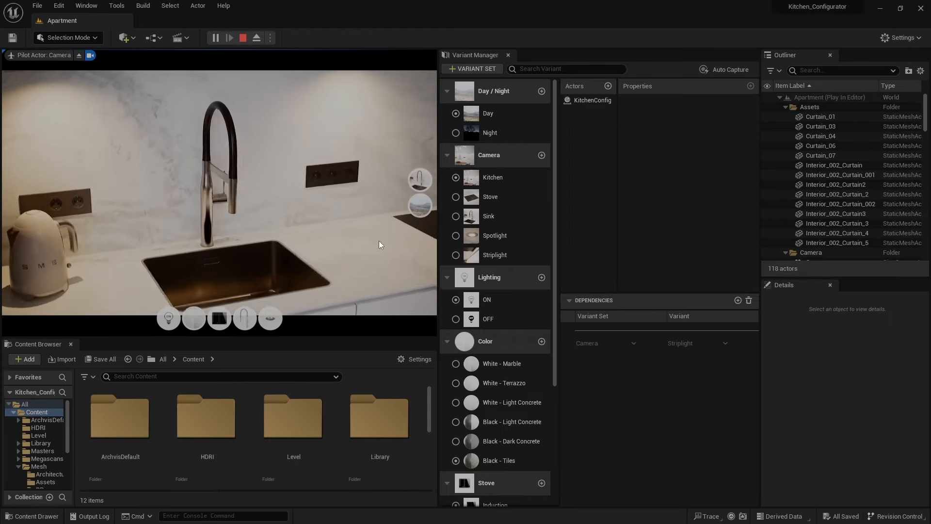
{"action": "left_click_drag", "start_coordinate": [405, 240], "coordinate": [134, 248]}
{"action": "mouse_move", "coordinate": [211, 248]}
{"action": "left_mouse_down"}
{"action": "mouse_move", "coordinate": [202, 103]}
{"action": "mouse_move", "coordinate": [223, 286]}
{"action": "mouse_move", "coordinate": [214, 102]}
{"action": "mouse_move", "coordinate": [220, 251]}
{"action": "left_mouse_up"}
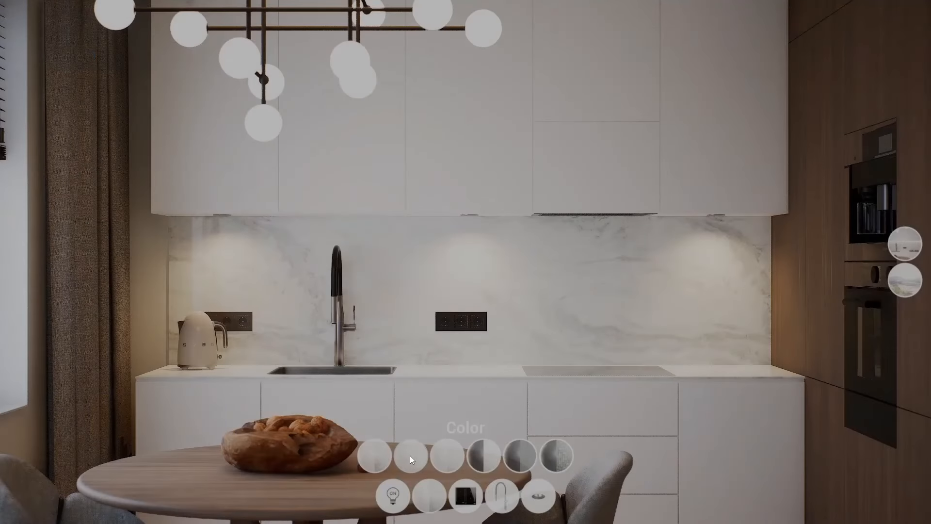
- Test the Color variants in turn: White - Terrazzo, White - Light Concrete, Black - Light Concrete, Black - Dark Concrete and Black - Tiles
{"action": "left_click", "coordinate": [410, 455]}
{"action": "left_click", "coordinate": [448, 456]}
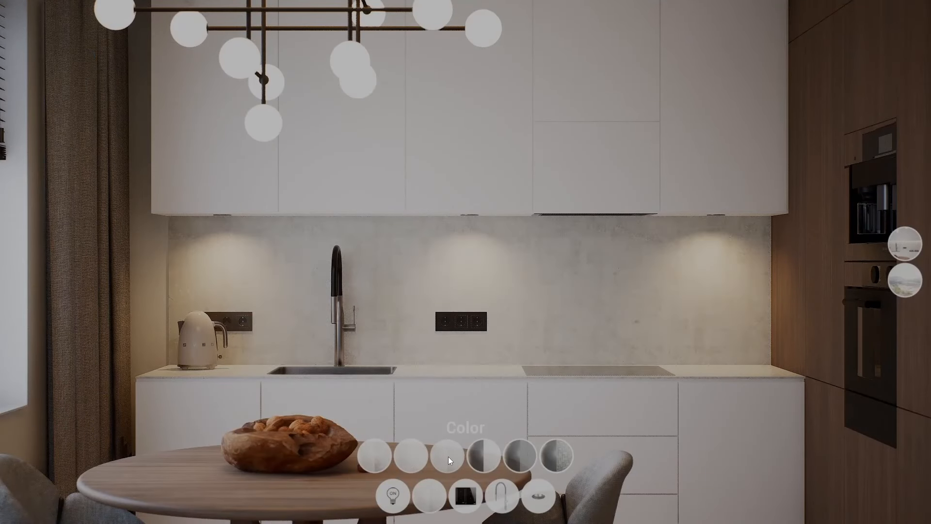
{"action": "left_click", "coordinate": [482, 457]}
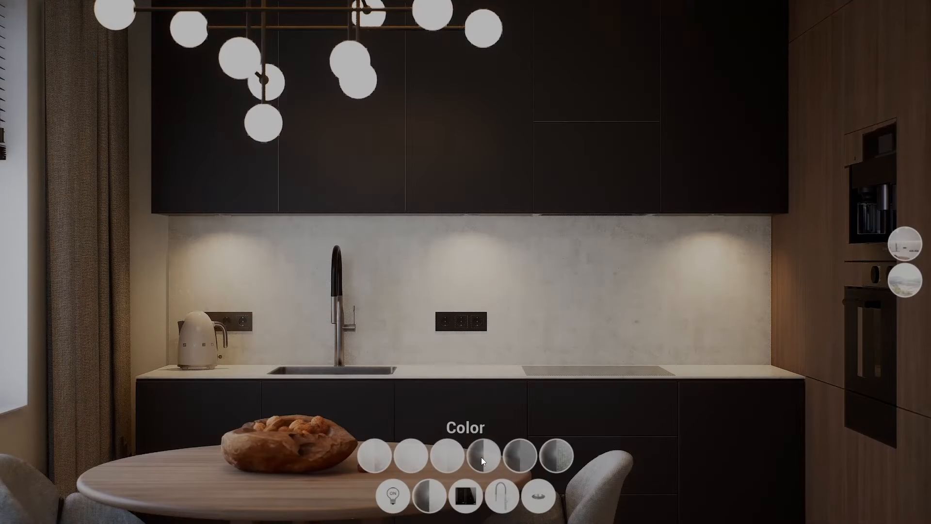
{"action": "left_click", "coordinate": [524, 455]}
{"action": "left_click", "coordinate": [556, 459]}
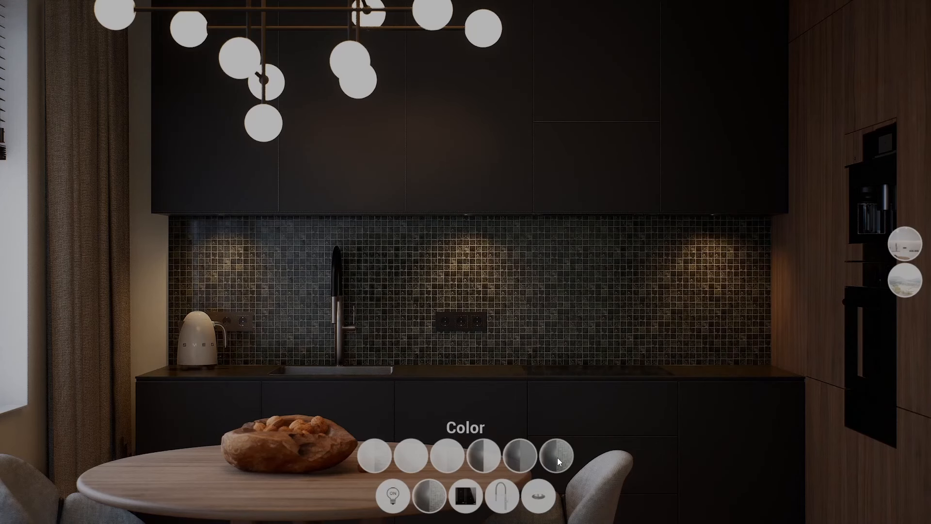
- Switch to the Sink camera view with the tiled black finish and examine the tap and sink from several angles
{"action": "mouse_move", "coordinate": [909, 244]}
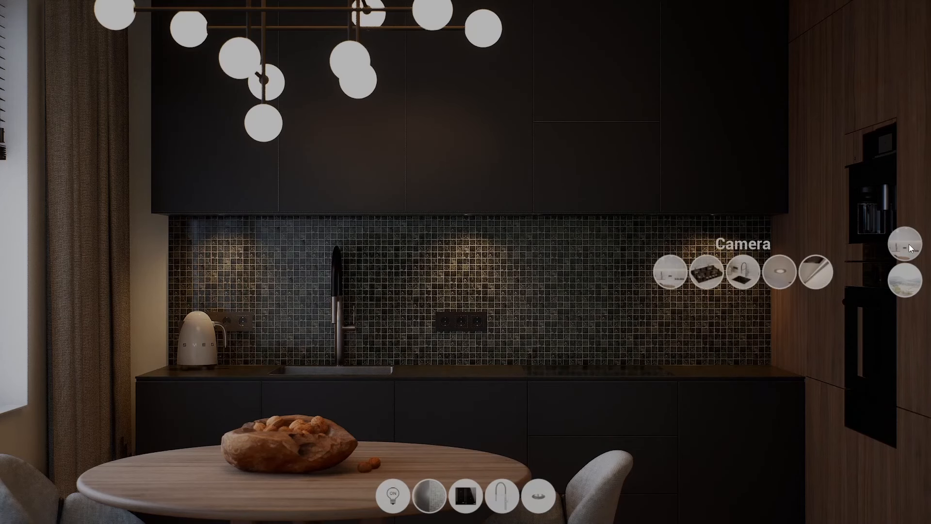
{"action": "left_click", "coordinate": [745, 272]}
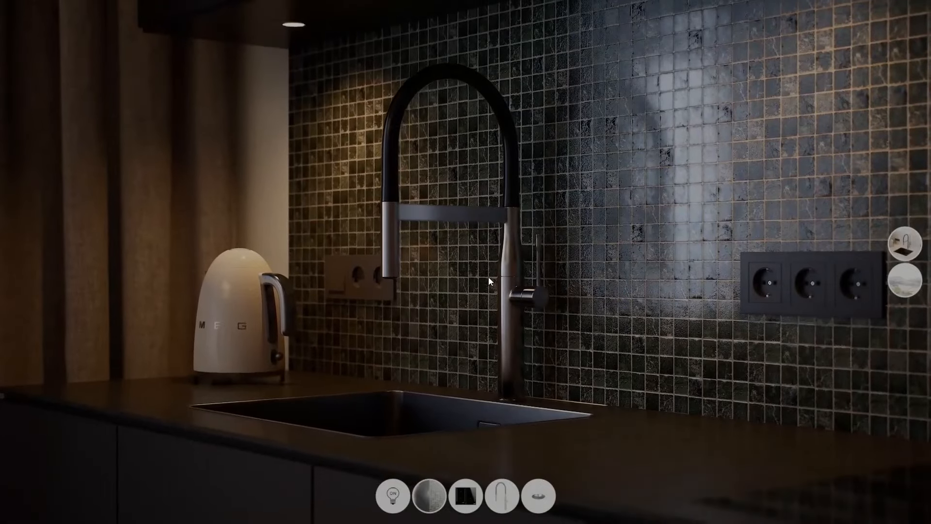
{"action": "left_click_drag", "start_coordinate": [488, 276], "coordinate": [706, 347]}
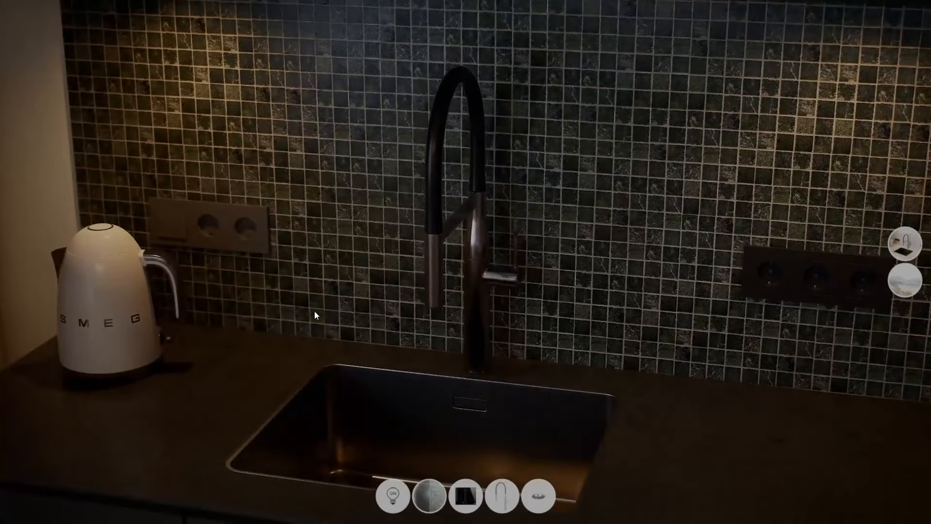
{"action": "left_click_drag", "start_coordinate": [315, 311], "coordinate": [110, 311]}
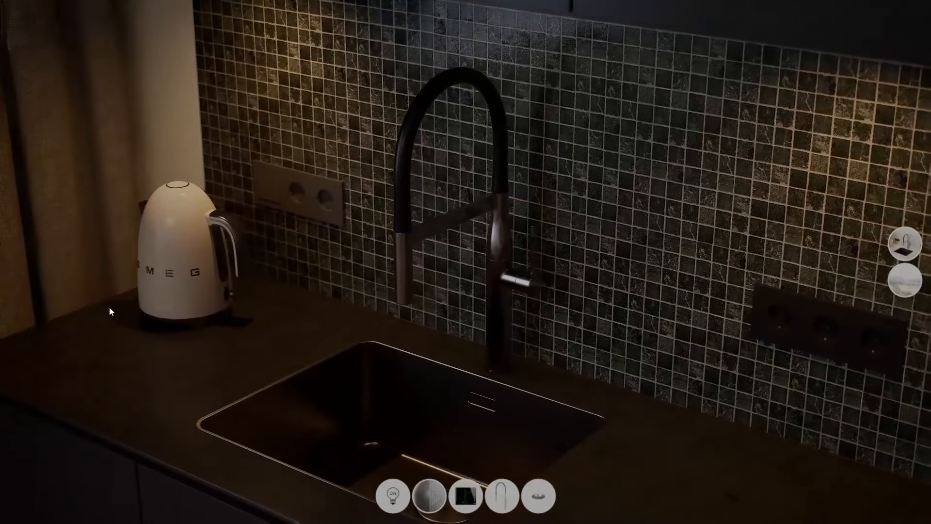
- Select the third Tap option and examine that tap up close from several angles
{"action": "left_click", "coordinate": [502, 487]}
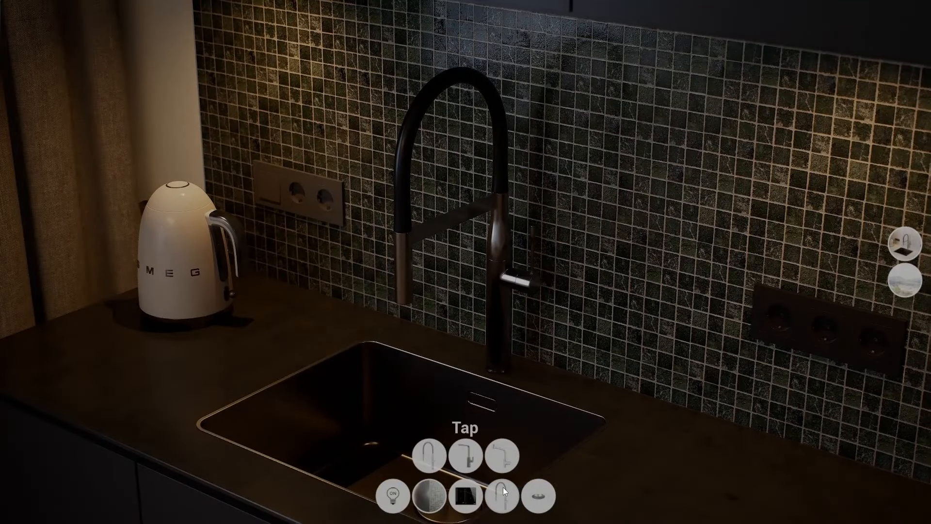
{"action": "left_click", "coordinate": [500, 458]}
{"action": "left_click_drag", "start_coordinate": [613, 429], "coordinate": [548, 383]}
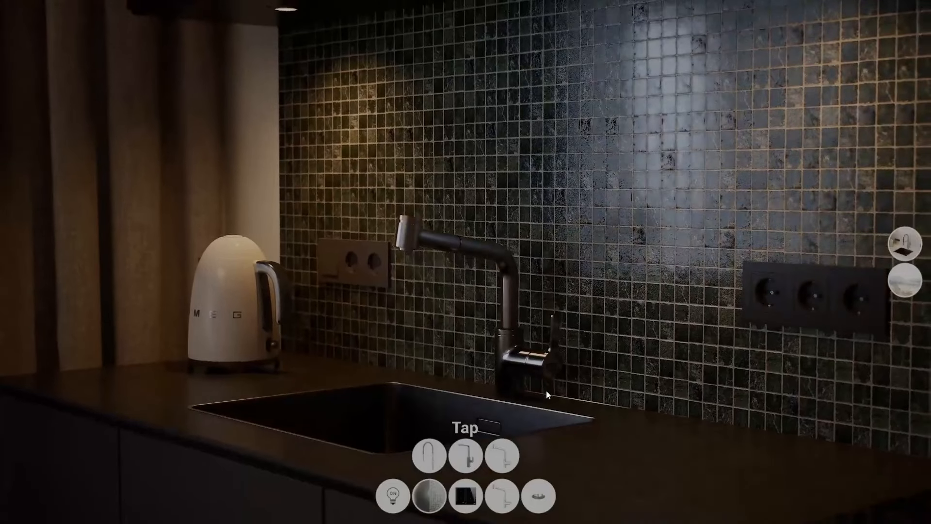
{"action": "scroll", "coordinate": [487, 342], "scroll_direction": "up", "scroll_amount": 3}
{"action": "left_click_drag", "start_coordinate": [435, 263], "coordinate": [362, 269]}
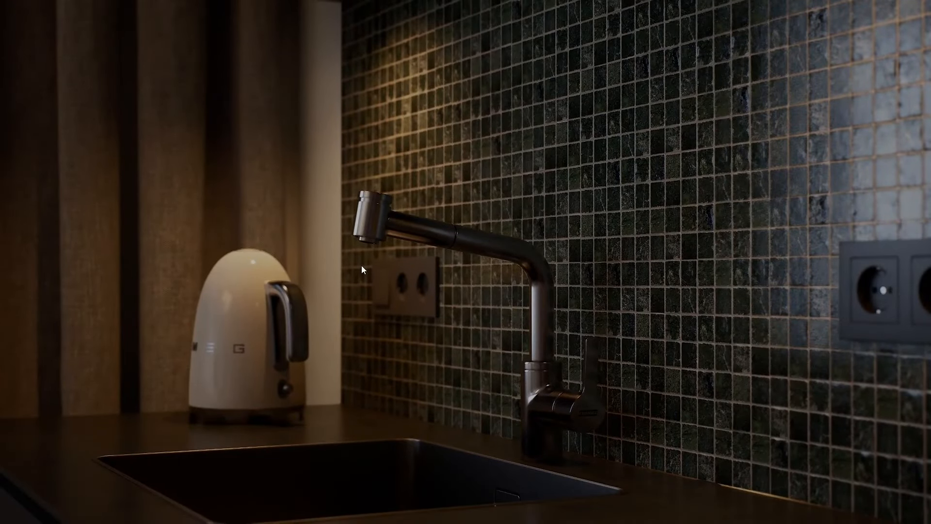
{"action": "left_click_drag", "start_coordinate": [318, 276], "coordinate": [592, 330]}
{"action": "left_click_drag", "start_coordinate": [340, 330], "coordinate": [561, 297]}
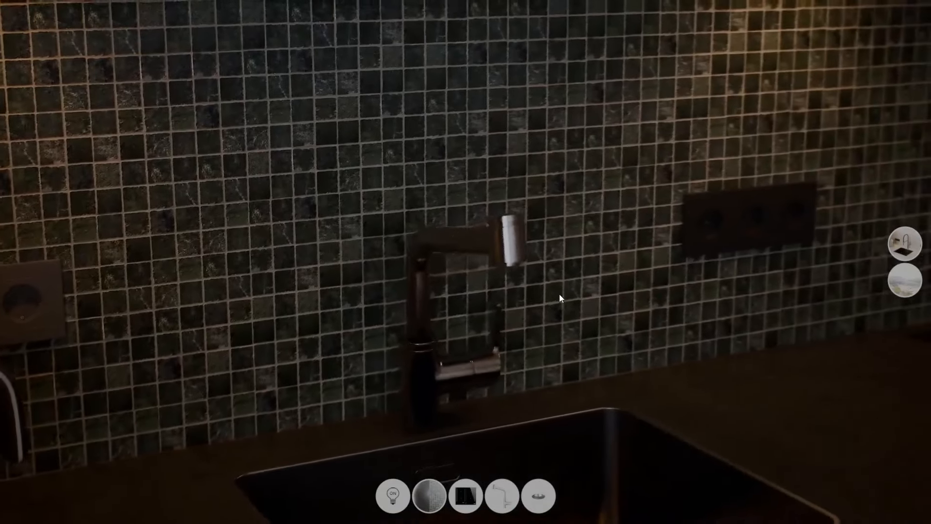
- Select the second Tap option to check the black square tap at the sink
{"action": "left_click", "coordinate": [498, 499]}
{"action": "left_click", "coordinate": [468, 457]}
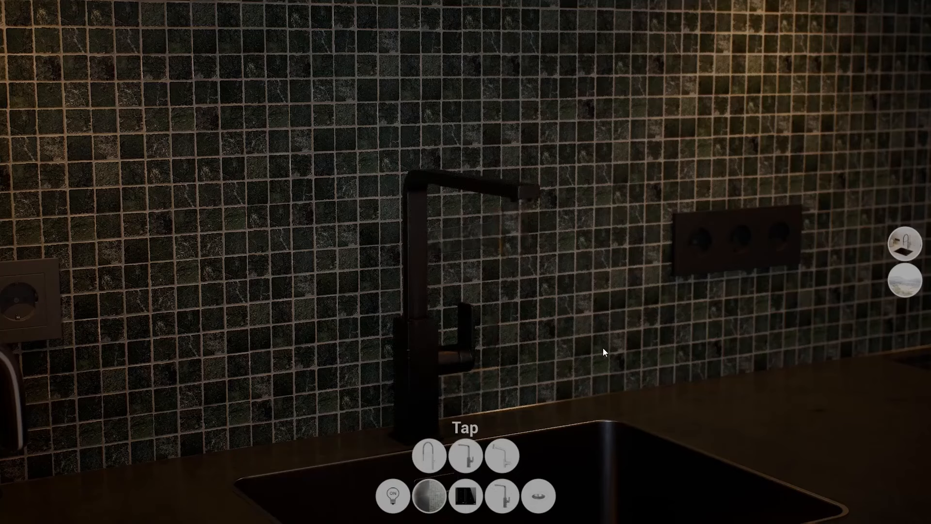
- Examine the black square tap and the tiled backsplash from both sides and closer up
{"action": "left_click_drag", "start_coordinate": [603, 349], "coordinate": [222, 355]}
{"action": "left_click_drag", "start_coordinate": [569, 350], "coordinate": [425, 363]}
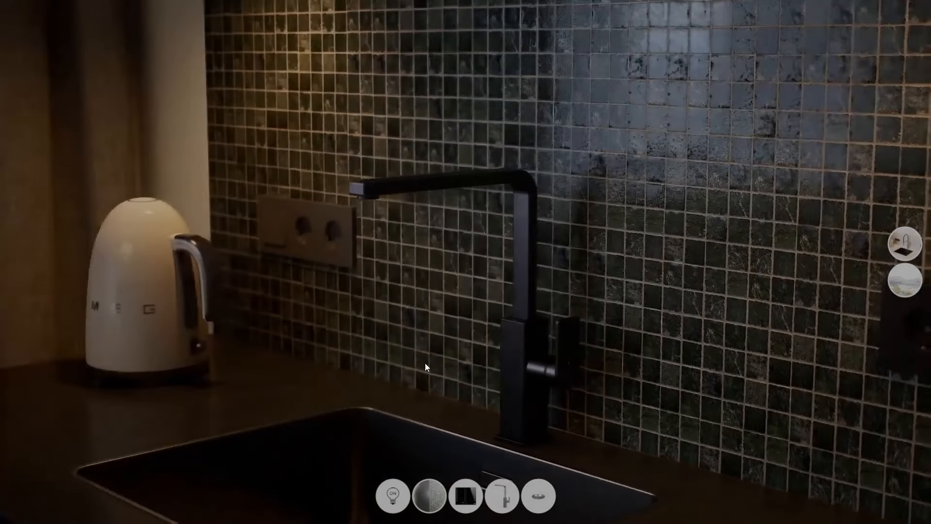
{"action": "scroll", "coordinate": [440, 348], "scroll_direction": "up", "scroll_amount": 5}
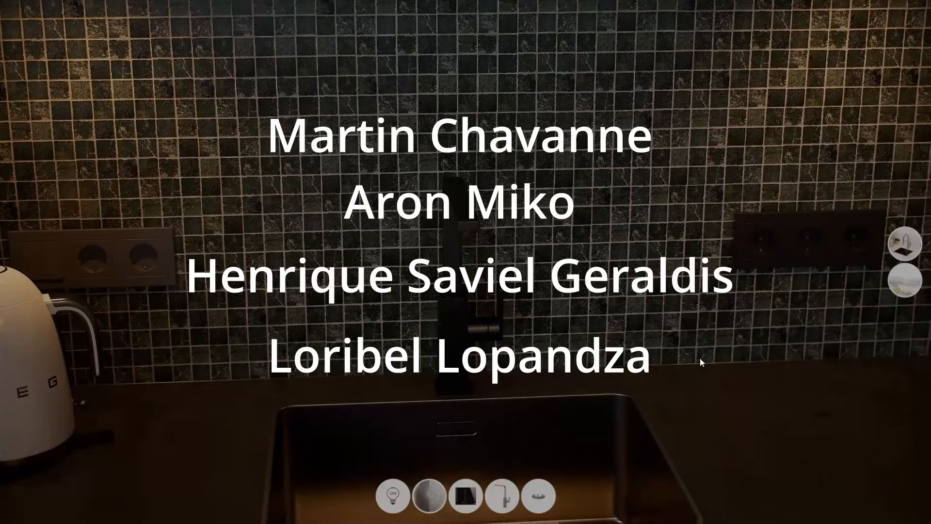
- Switch to the stove camera view, facing the hob from the front, and change the Color variant to White - Light Concrete
{"action": "left_click", "coordinate": [904, 250]}
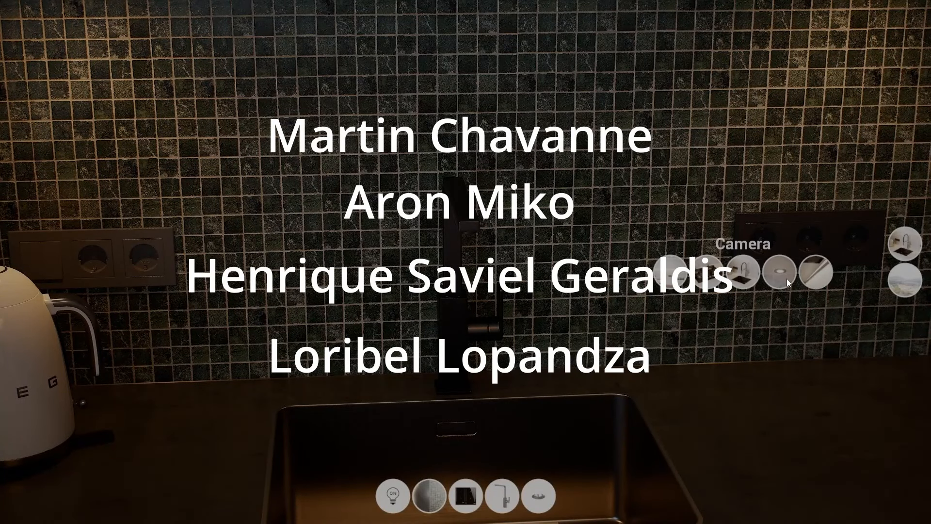
{"action": "left_click", "coordinate": [713, 277]}
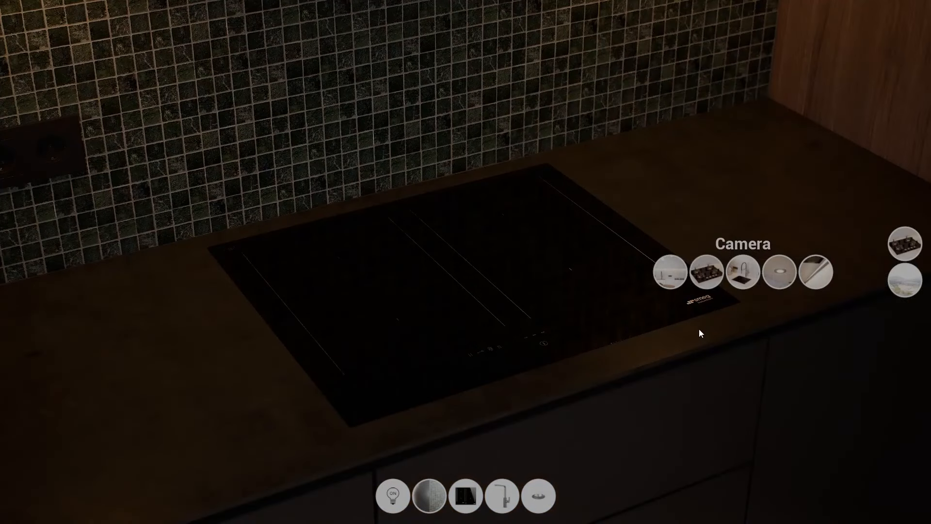
{"action": "left_click_drag", "start_coordinate": [699, 329], "coordinate": [442, 344]}
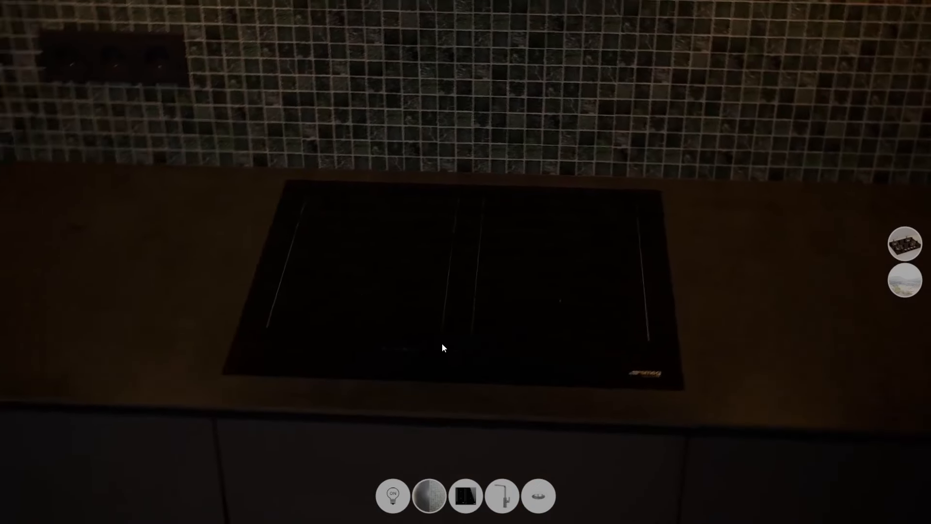
{"action": "left_click", "coordinate": [429, 496]}
{"action": "left_click", "coordinate": [432, 460]}
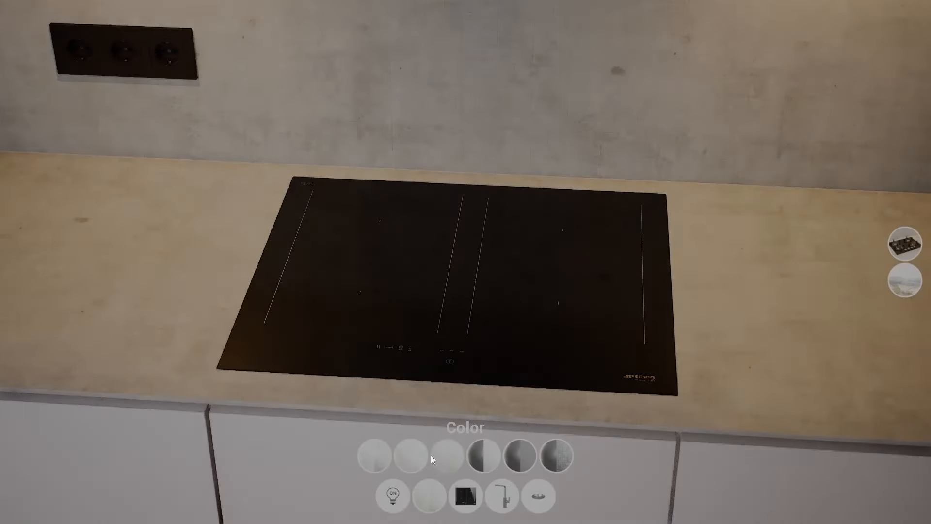